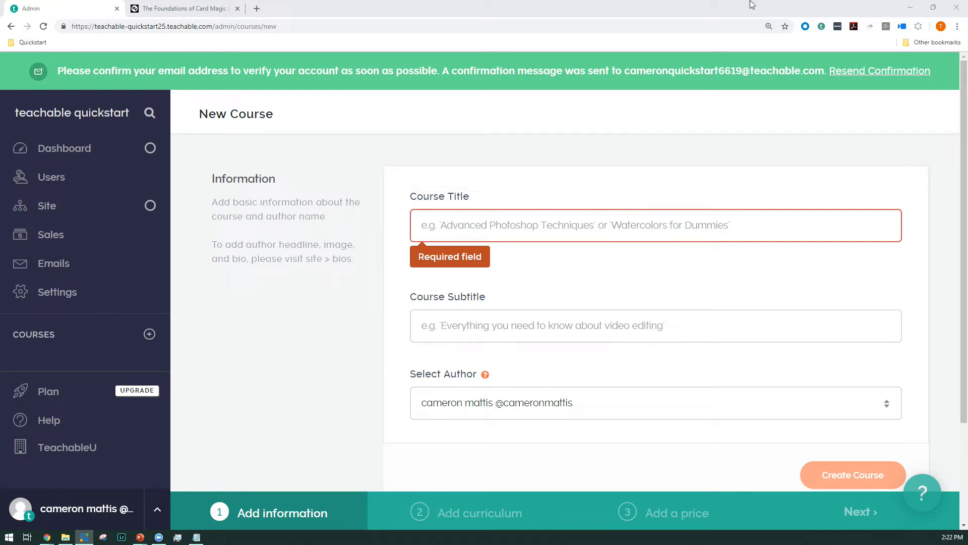
Step: Enter "John's Guide to Beard Trimming" as the title of the new course
{"action": "left_click", "coordinate": [504, 217]}
{"action": "type", "text": "John's Guide to Beard Trimm"}
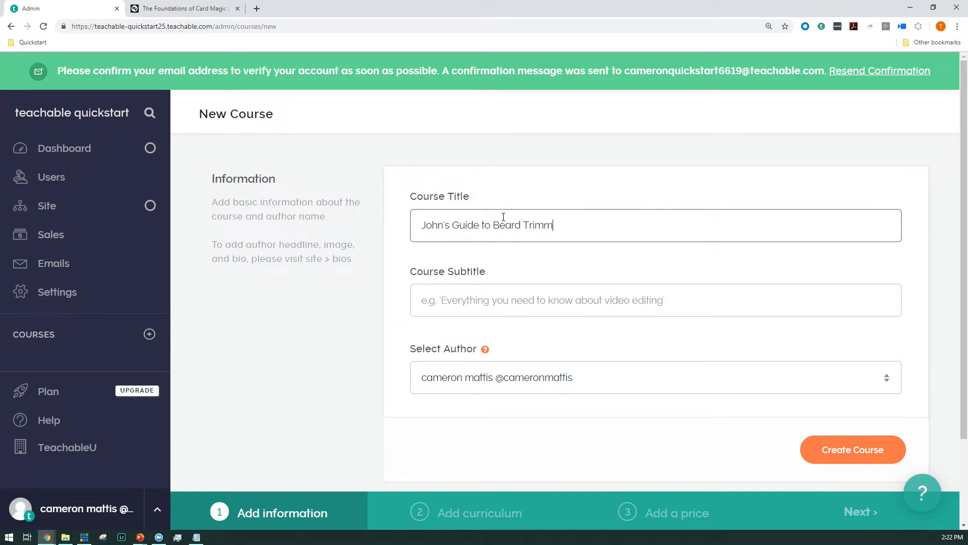
{"action": "key", "text": "Tab"}
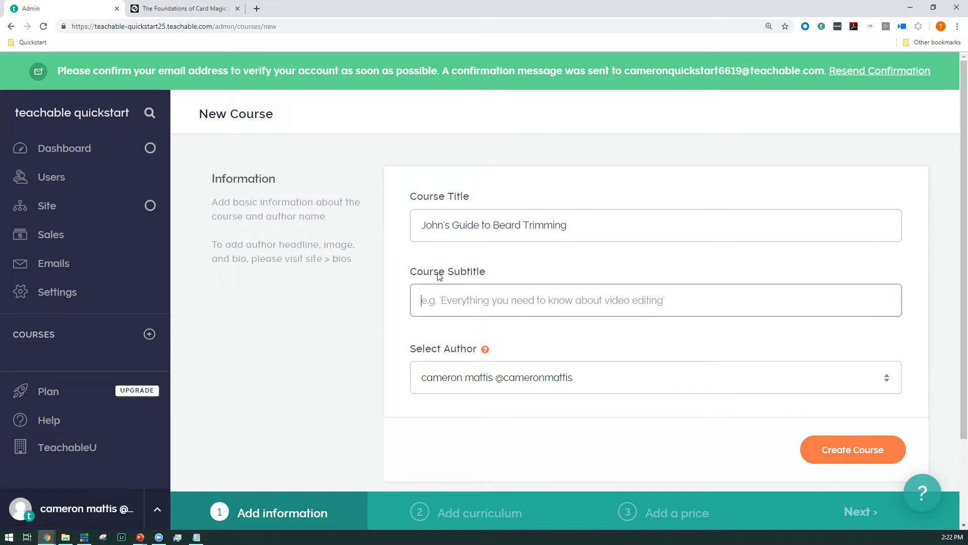
Step: Review the title and subtitle on the Foundations of Card Magic sales page as an example, and return to the new course form
{"action": "left_click", "coordinate": [162, 9]}
{"action": "scroll", "coordinate": [749, 356], "scroll_direction": "up", "scroll_amount": 20}
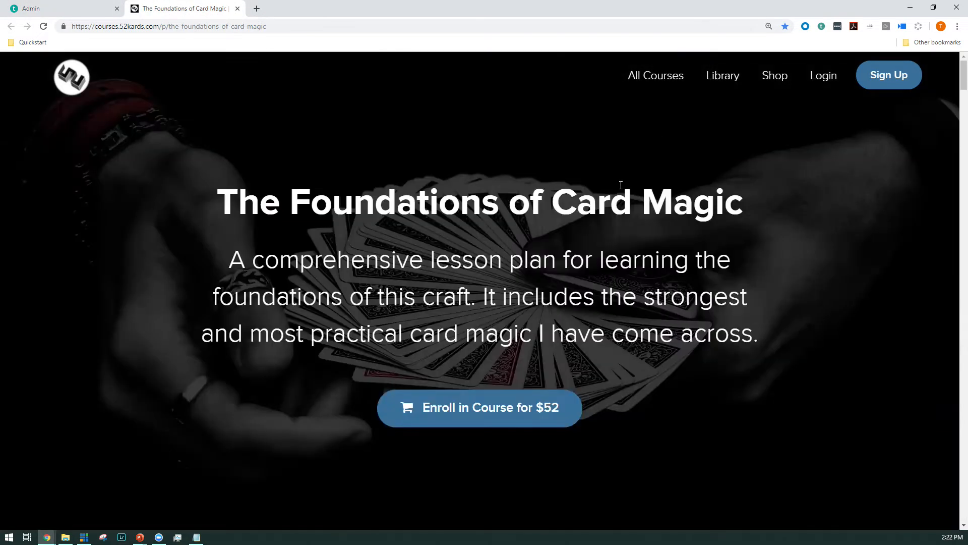
{"action": "left_click_drag", "start_coordinate": [228, 196], "coordinate": [738, 192]}
{"action": "left_click_drag", "start_coordinate": [242, 260], "coordinate": [698, 290]}
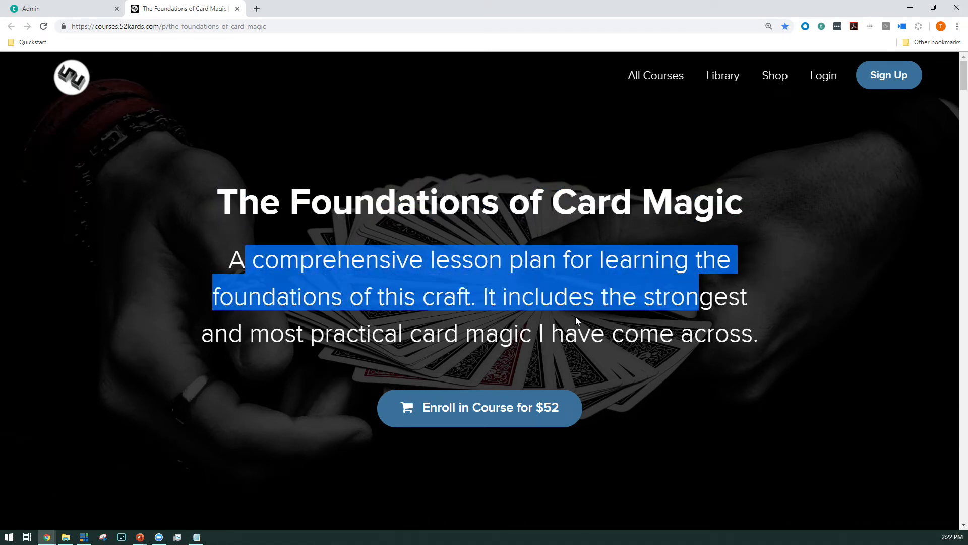
{"action": "left_click", "coordinate": [527, 334]}
{"action": "left_click", "coordinate": [107, 3]}
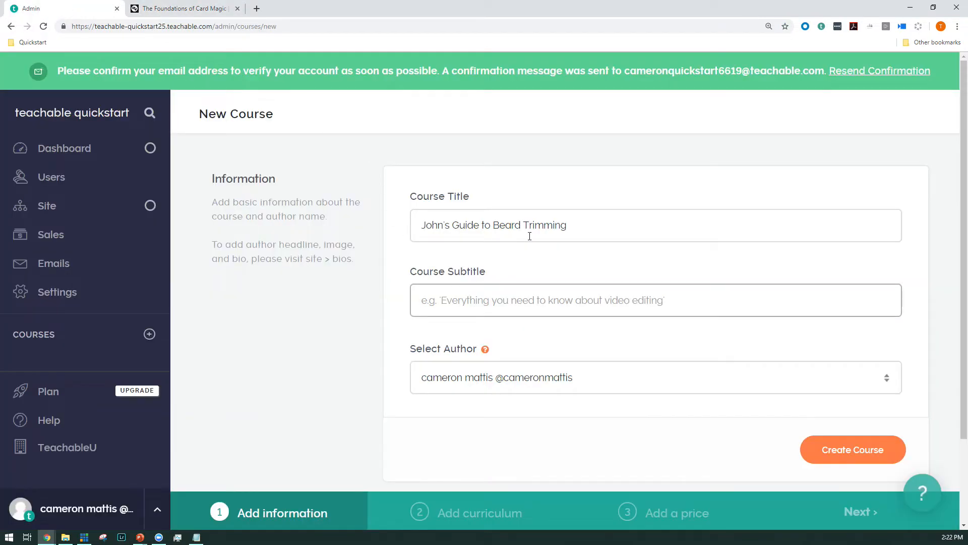
Step: Set the course subtitle to "The only guide on the internet that will walk you through the perils of trimming your beard!"
{"action": "left_click", "coordinate": [464, 309]}
{"action": "type", "text": "The o"}
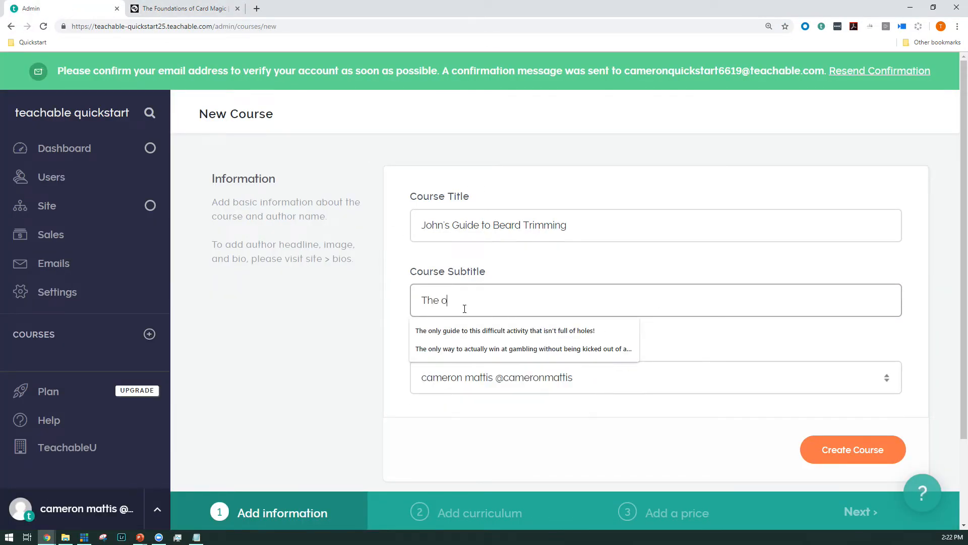
{"action": "type", "text": "nly guide on the internet that will walk you through the perils of trimming your beard!"}
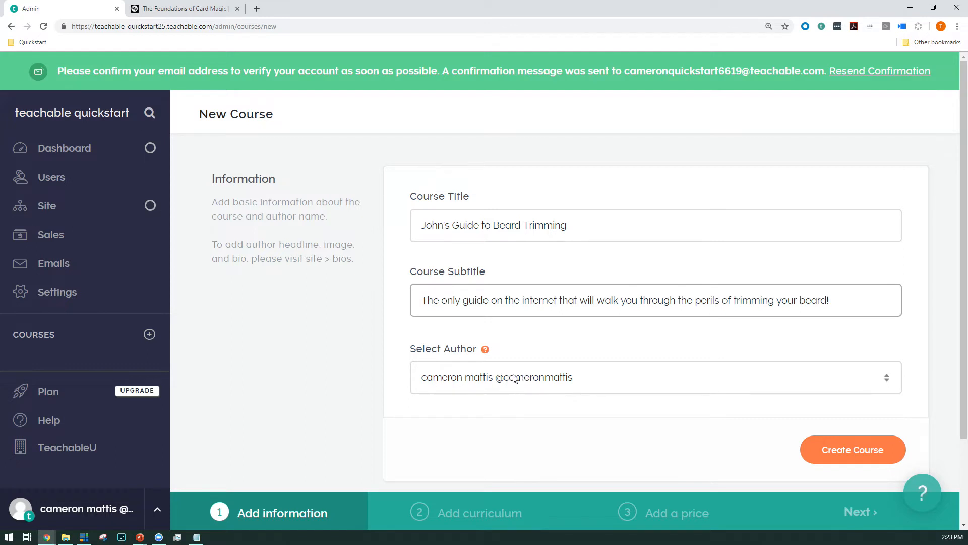
Step: Keep the existing account owner as the author, create the course, and reload its curriculum page
{"action": "left_click", "coordinate": [493, 383]}
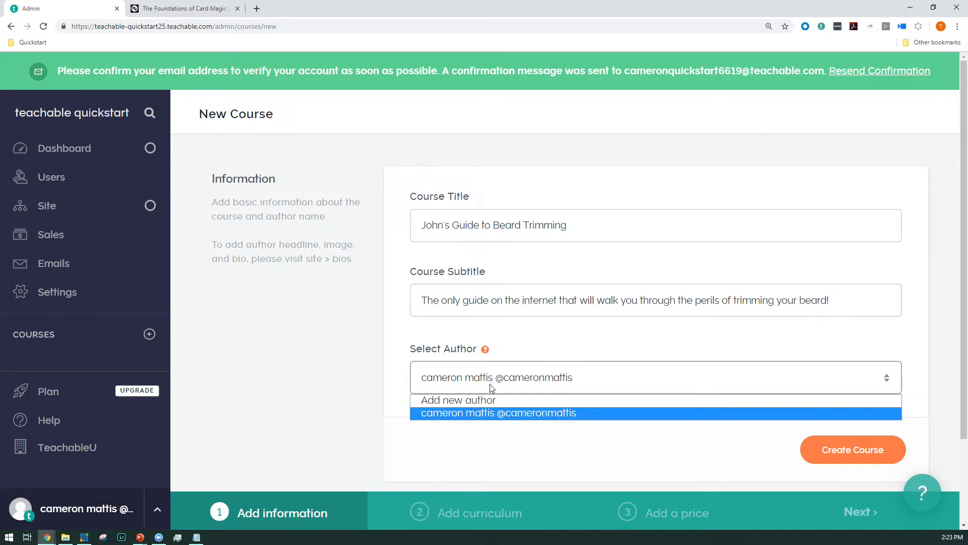
{"action": "left_click", "coordinate": [484, 415]}
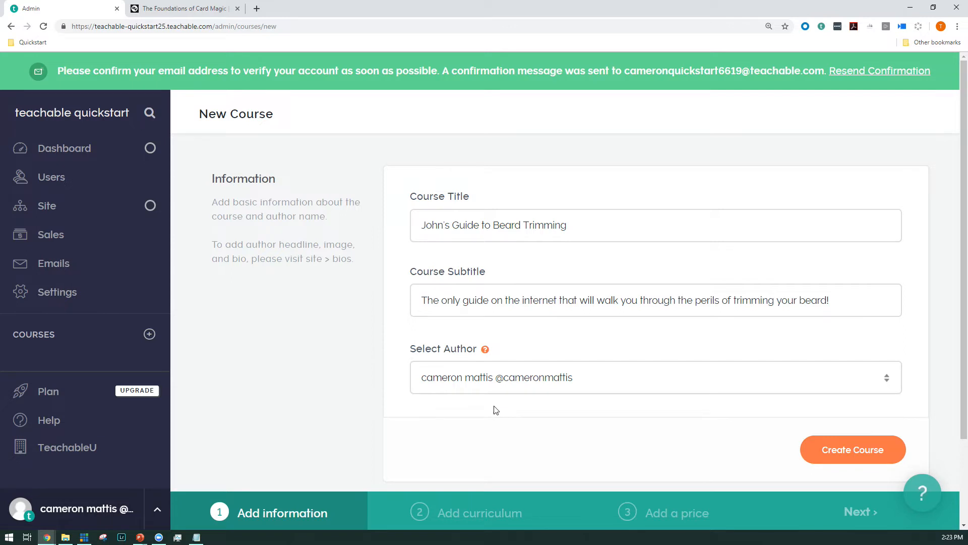
{"action": "left_click", "coordinate": [852, 449]}
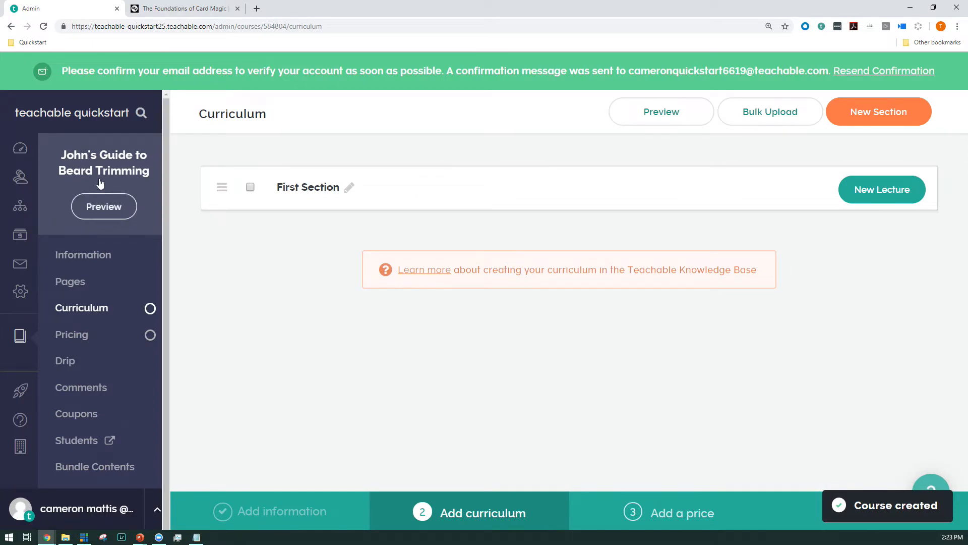
{"action": "left_click", "coordinate": [43, 26]}
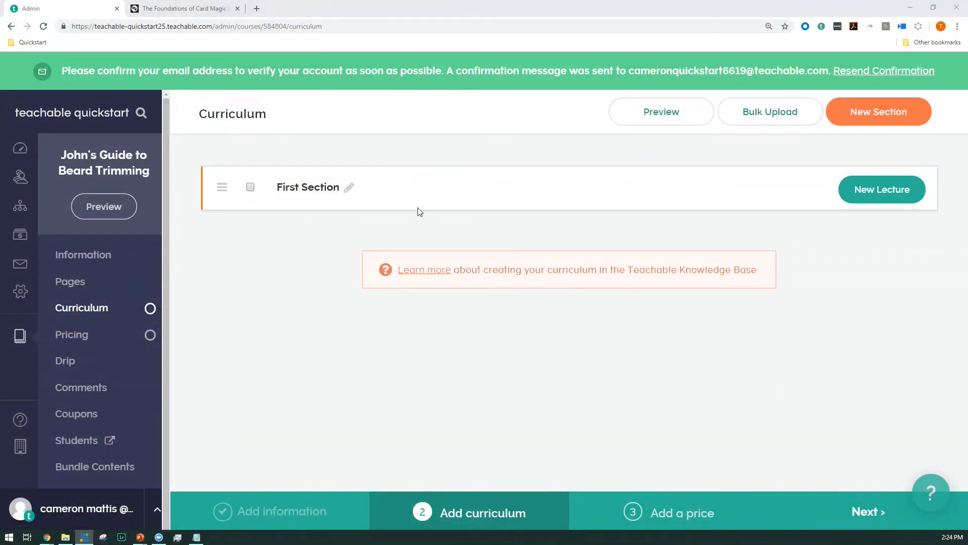
Step: Add a lecture to First Section and name it "Lecture One: Beards are Fun!"
{"action": "left_click", "coordinate": [880, 192]}
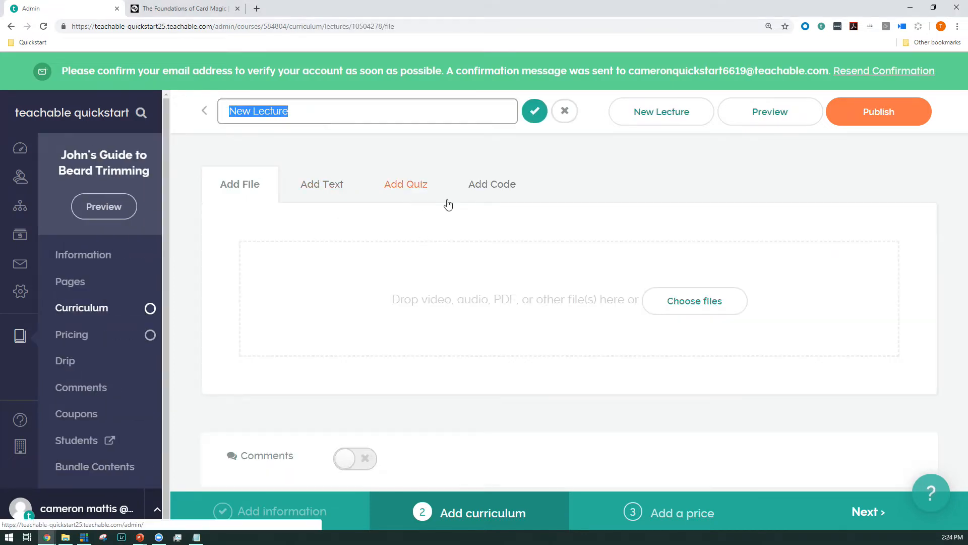
{"action": "type", "text": "Le"}
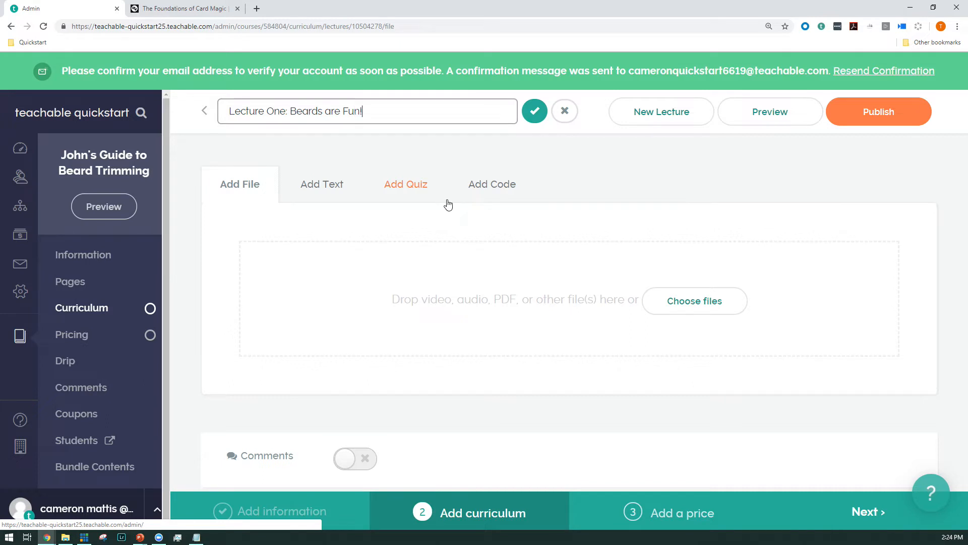
{"action": "key", "text": "Return"}
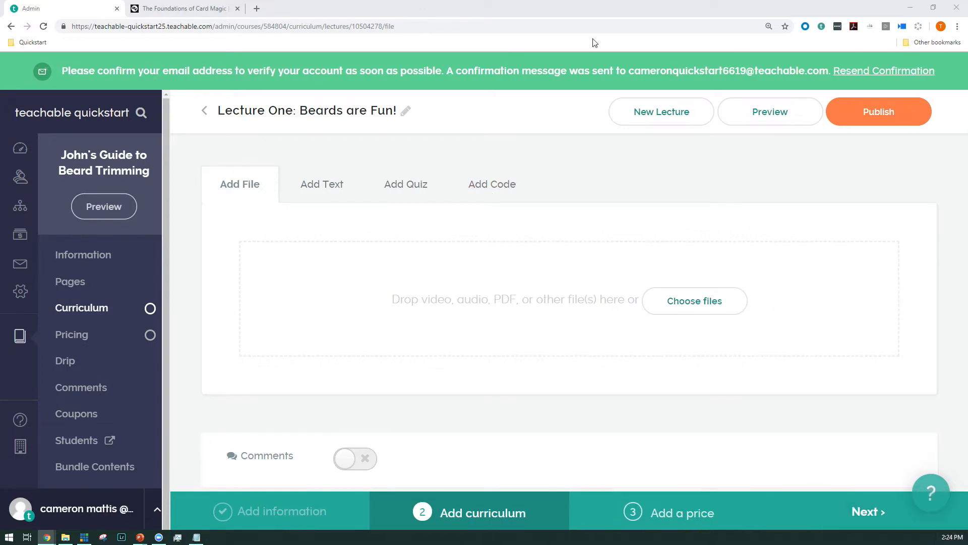
Step: Upload the first-video-lesson video from the Desktop's Webinars > Quickstart folder to the lecture
{"action": "left_click", "coordinate": [706, 308]}
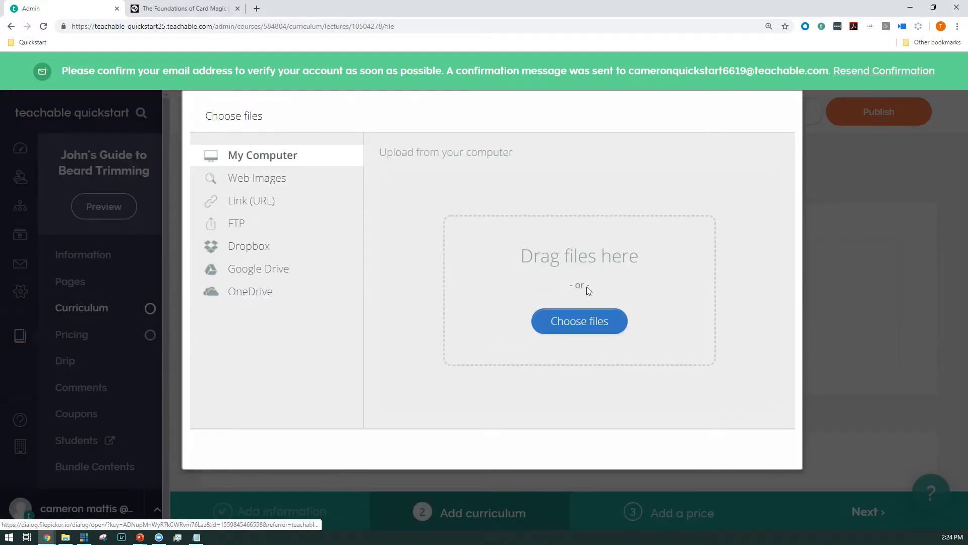
{"action": "left_click", "coordinate": [585, 321]}
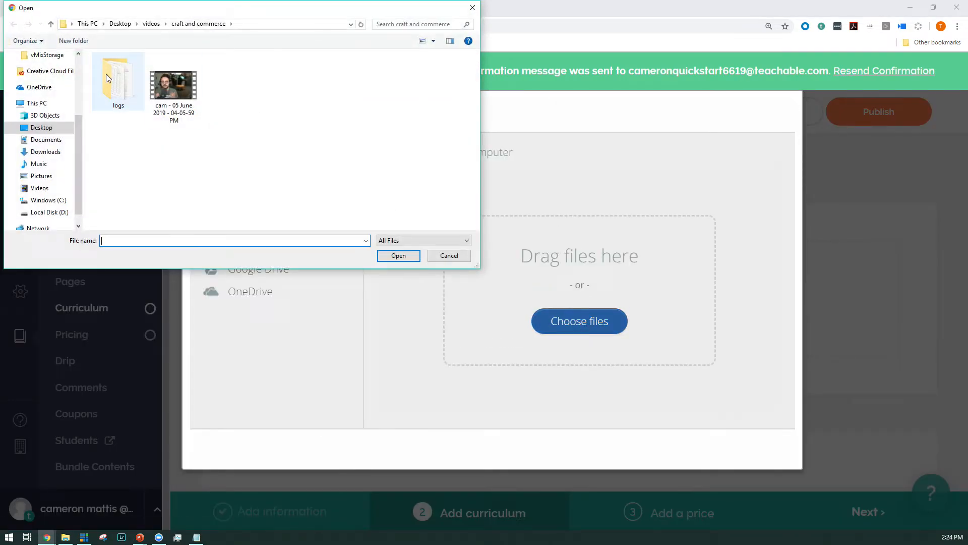
{"action": "left_click", "coordinate": [41, 127]}
{"action": "double_click", "coordinate": [442, 81]}
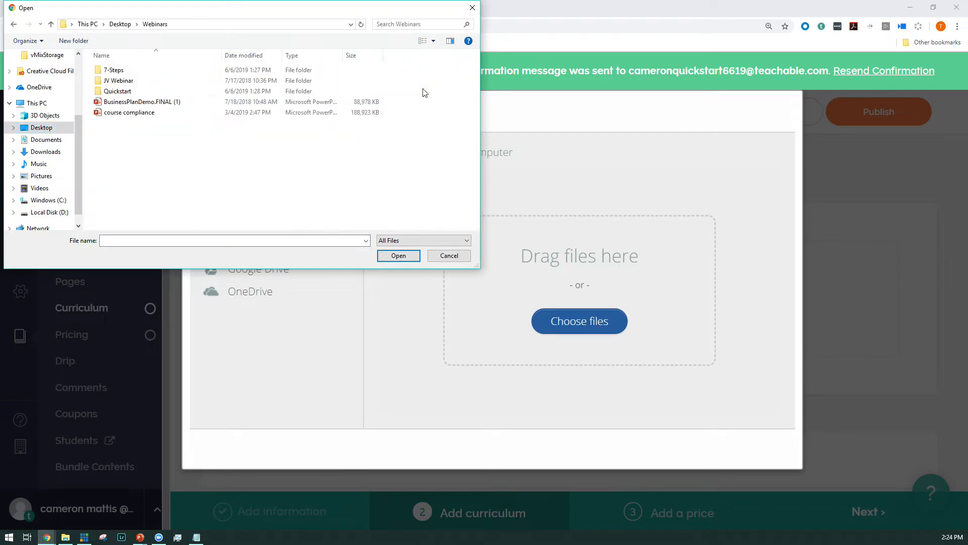
{"action": "left_click", "coordinate": [132, 91]}
{"action": "double_click", "coordinate": [132, 91]}
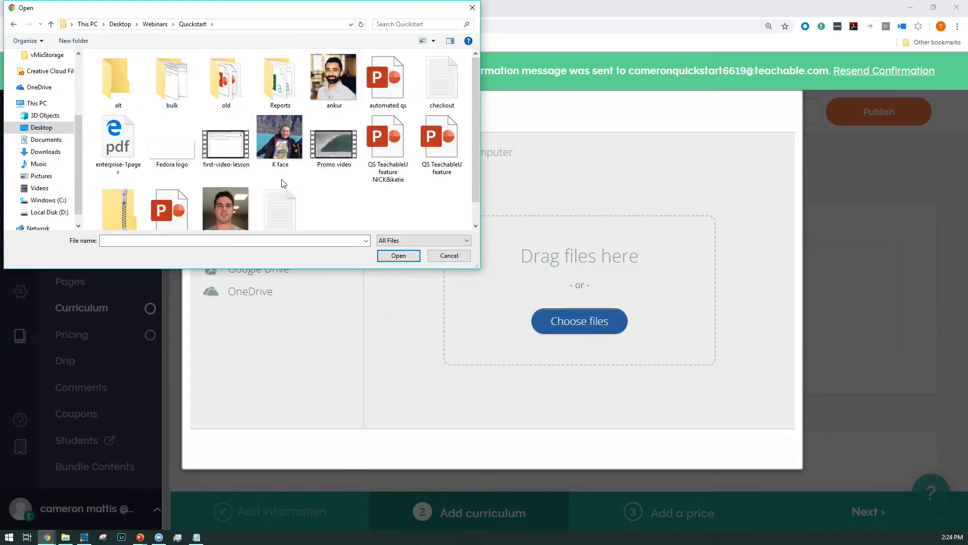
{"action": "left_click", "coordinate": [226, 144]}
{"action": "left_click", "coordinate": [398, 256]}
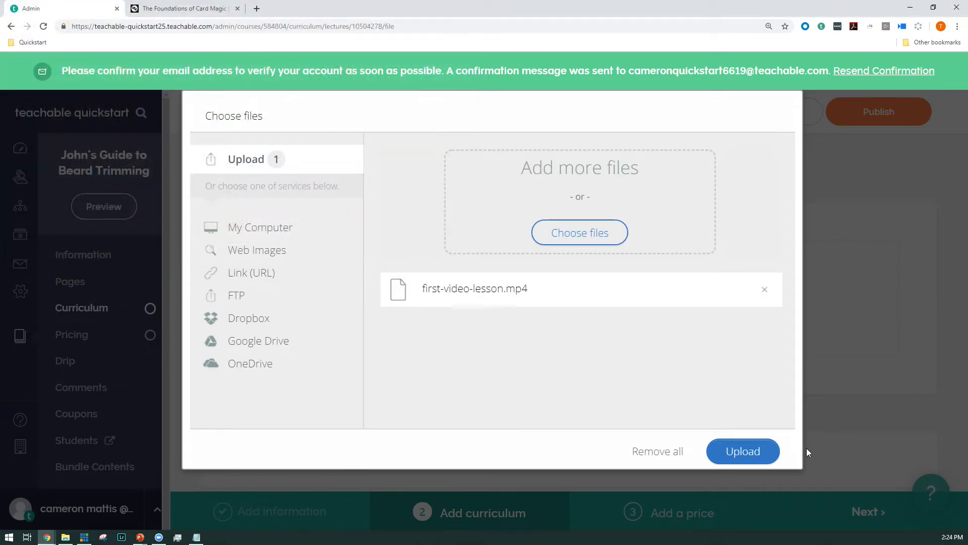
{"action": "left_click", "coordinate": [728, 453]}
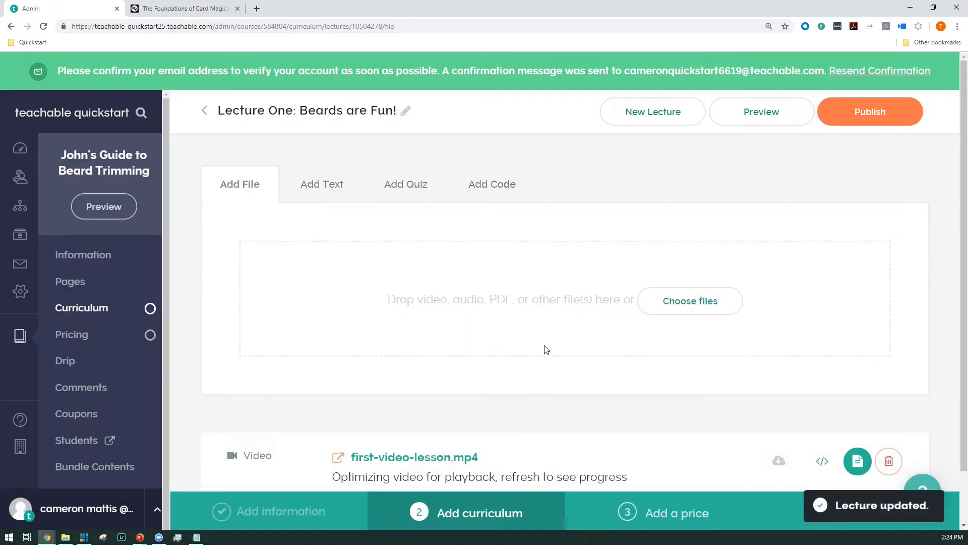
Step: Upload the enterprise-1pager PDF from the Quickstart folder as a second file in the lecture
{"action": "scroll", "coordinate": [548, 356], "scroll_direction": "down", "scroll_amount": 1}
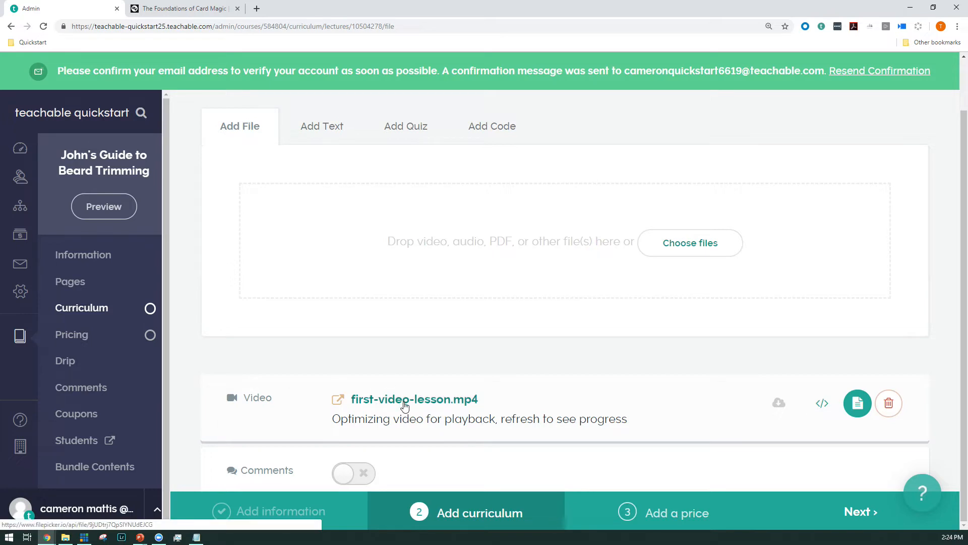
{"action": "scroll", "coordinate": [405, 406], "scroll_direction": "up", "scroll_amount": 2}
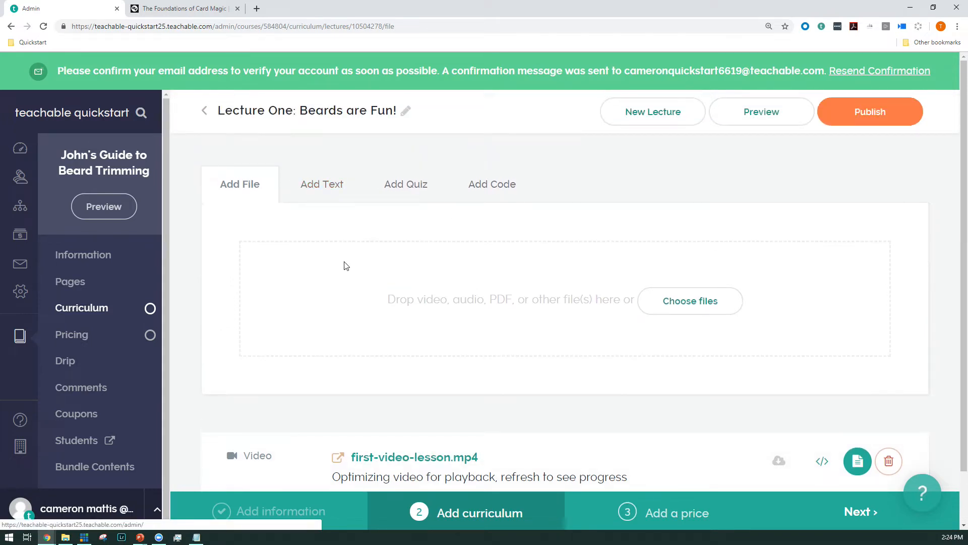
{"action": "scroll", "coordinate": [346, 267], "scroll_direction": "down", "scroll_amount": 2}
{"action": "scroll", "coordinate": [345, 280], "scroll_direction": "up", "scroll_amount": 1}
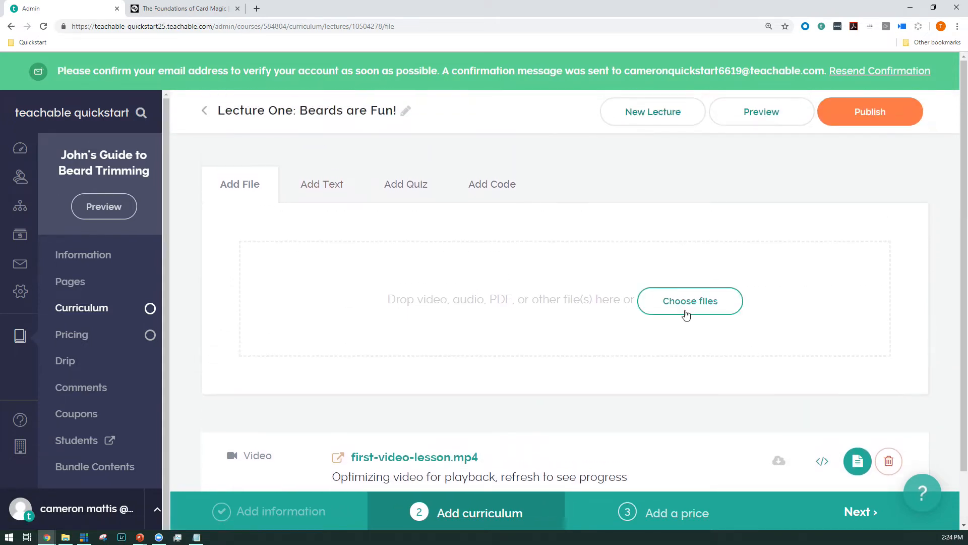
{"action": "left_click", "coordinate": [689, 315]}
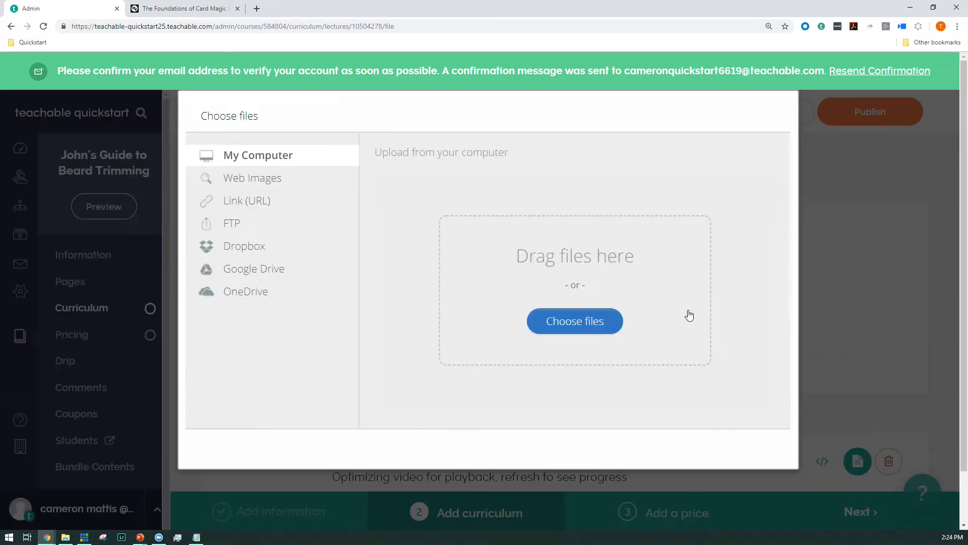
{"action": "left_click", "coordinate": [550, 329]}
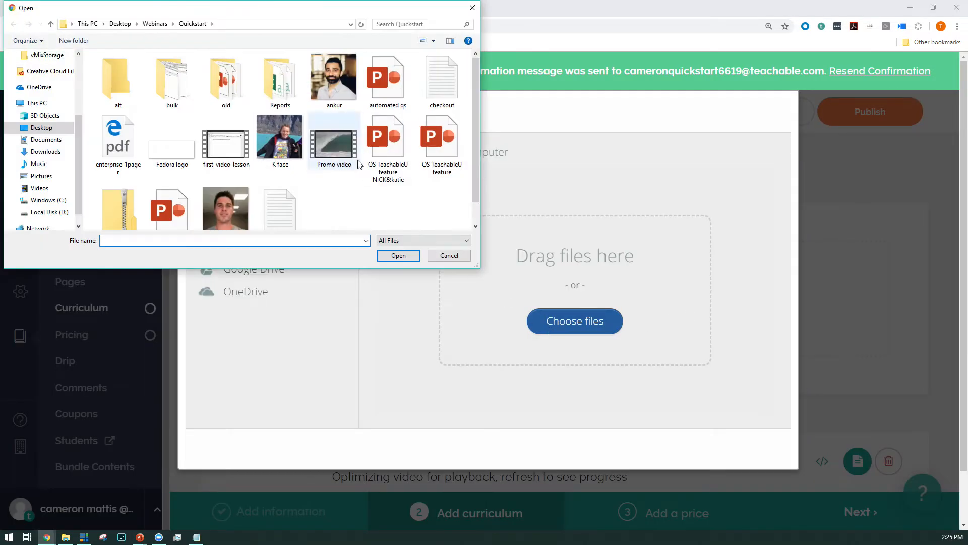
{"action": "scroll", "coordinate": [270, 190], "scroll_direction": "down", "scroll_amount": 1}
{"action": "scroll", "coordinate": [211, 199], "scroll_direction": "up", "scroll_amount": 1}
{"action": "left_click", "coordinate": [117, 138]}
{"action": "left_click", "coordinate": [399, 255]}
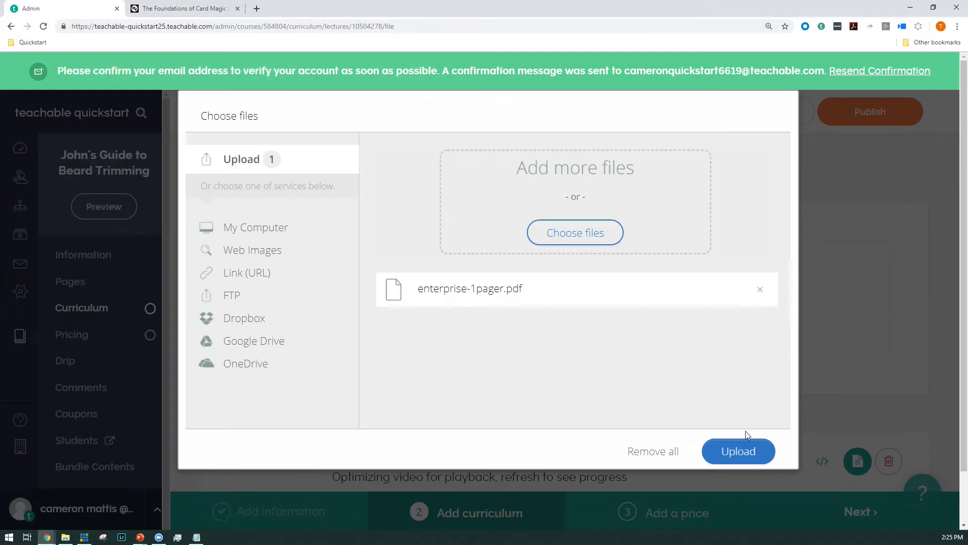
{"action": "left_click", "coordinate": [742, 449]}
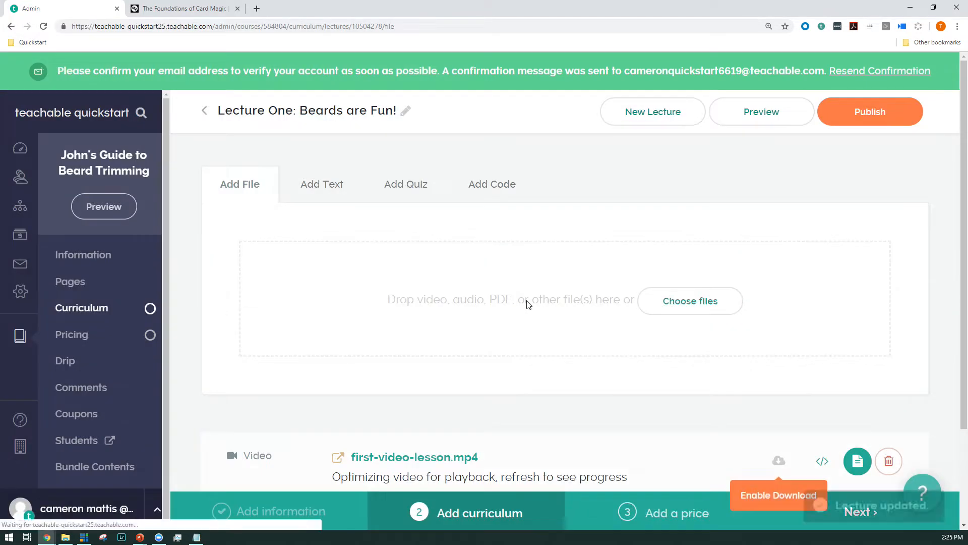
Step: Start a text block for the lecture with the beta editor turned off and paste the copied Bacon ipsum sample text into it
{"action": "scroll", "coordinate": [403, 348], "scroll_direction": "down", "scroll_amount": 2}
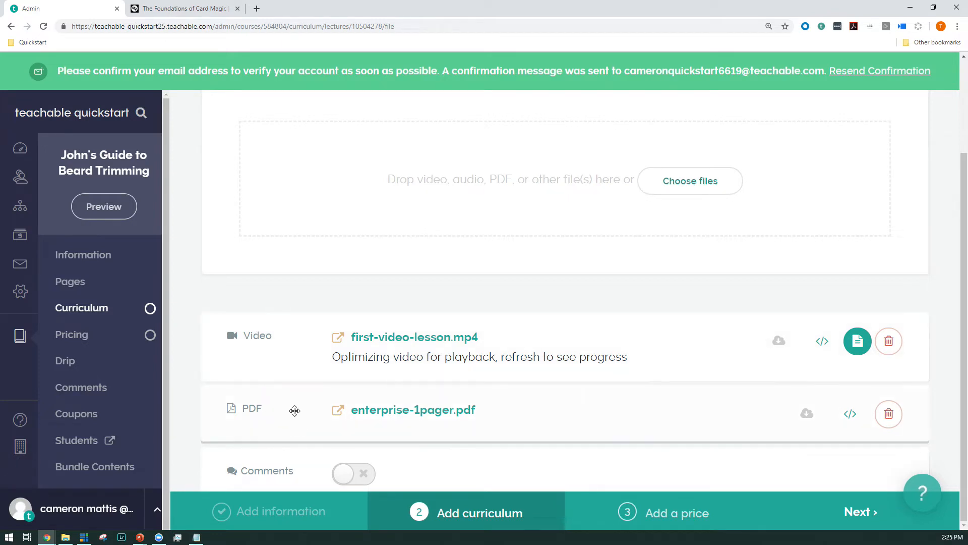
{"action": "scroll", "coordinate": [348, 303], "scroll_direction": "up", "scroll_amount": 3}
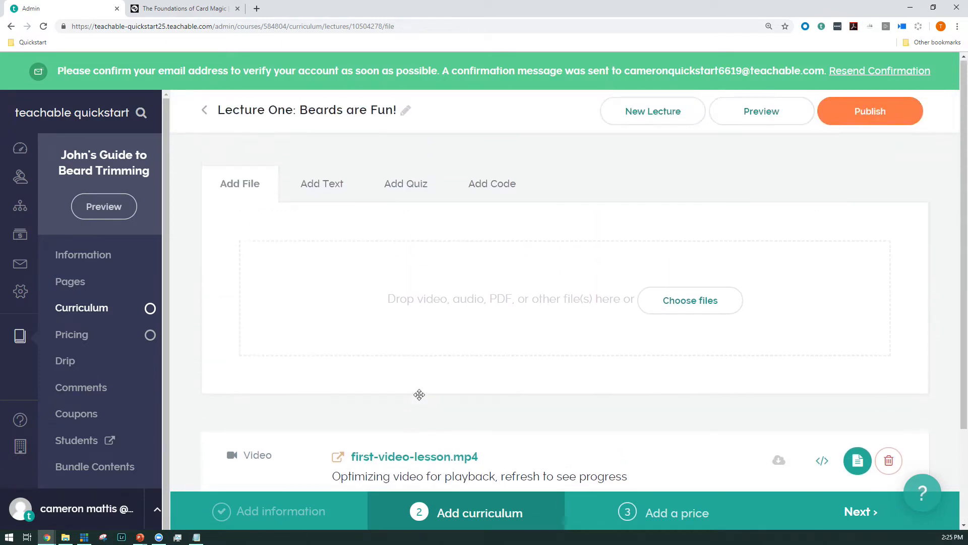
{"action": "left_click", "coordinate": [319, 191]}
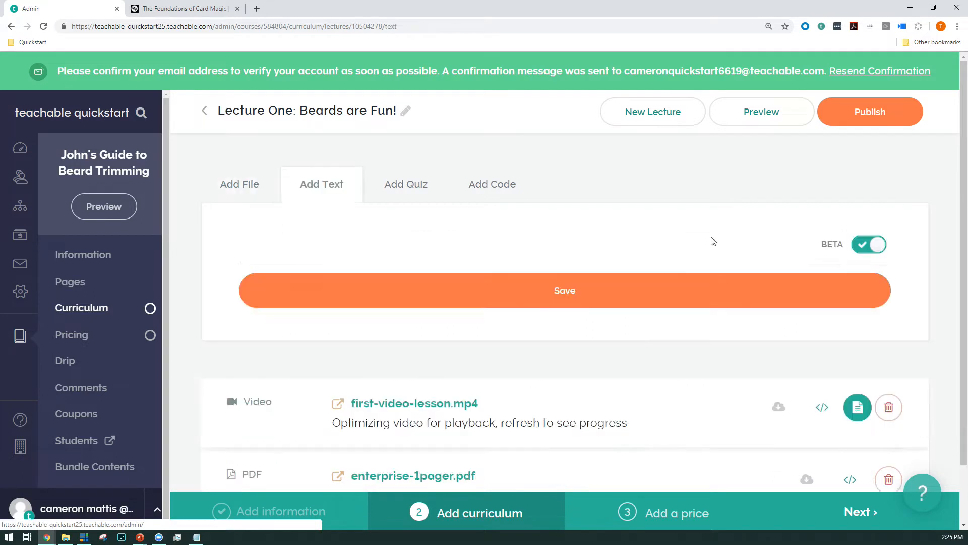
{"action": "left_click", "coordinate": [863, 245]}
{"action": "key", "text": "alt+Tab"}
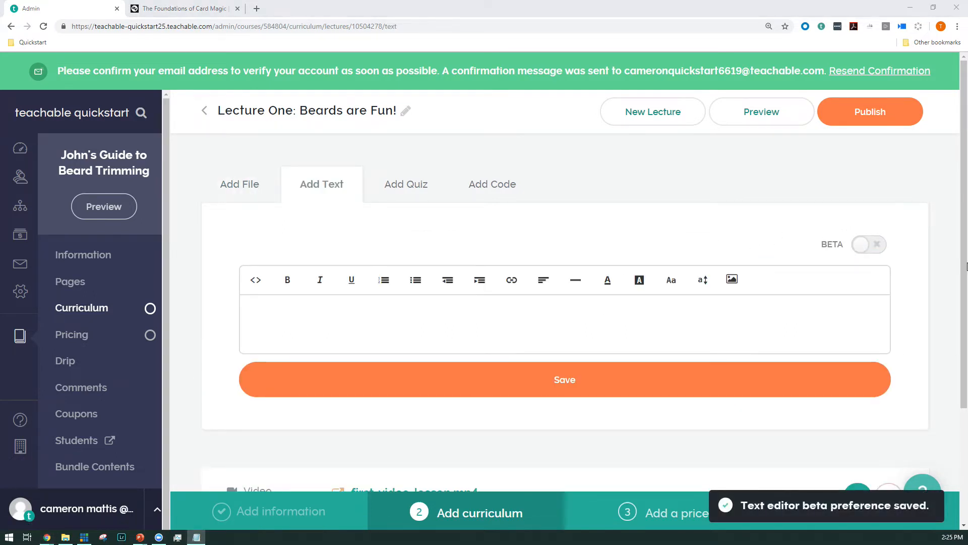
{"action": "left_click", "coordinate": [489, 320]}
{"action": "key", "text": "ctrl+v"}
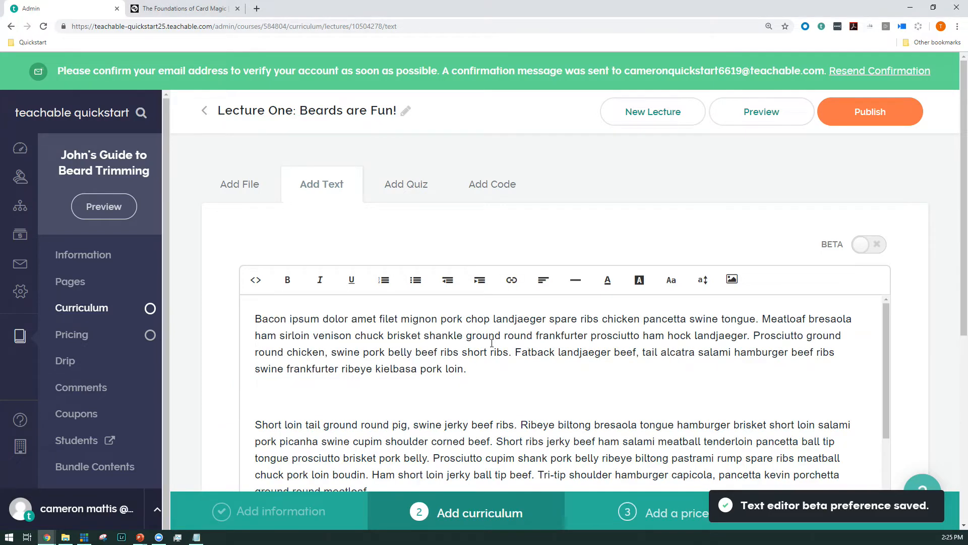
{"action": "left_click_drag", "start_coordinate": [478, 373], "coordinate": [245, 317]}
{"action": "left_click", "coordinate": [421, 367]}
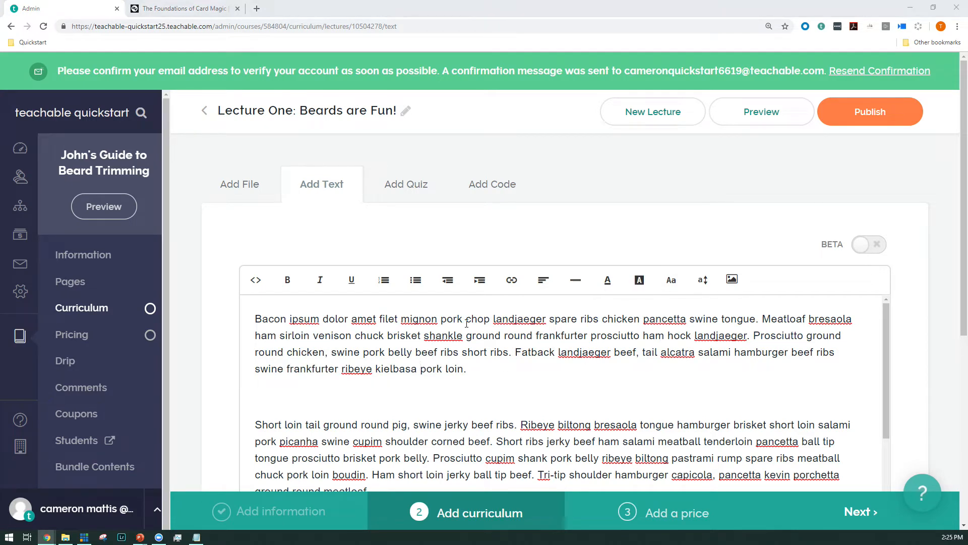
{"action": "left_click_drag", "start_coordinate": [471, 369], "coordinate": [236, 317]}
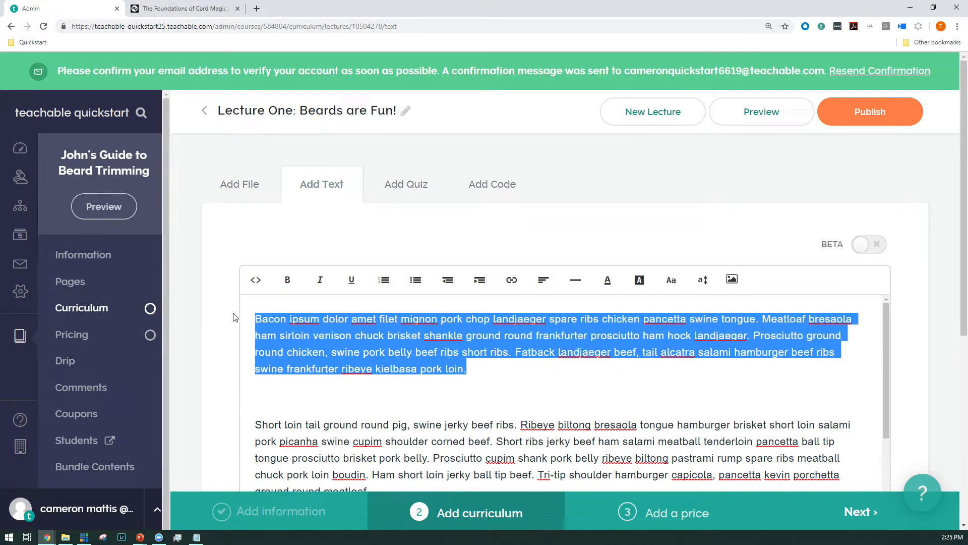
{"action": "left_click", "coordinate": [469, 349]}
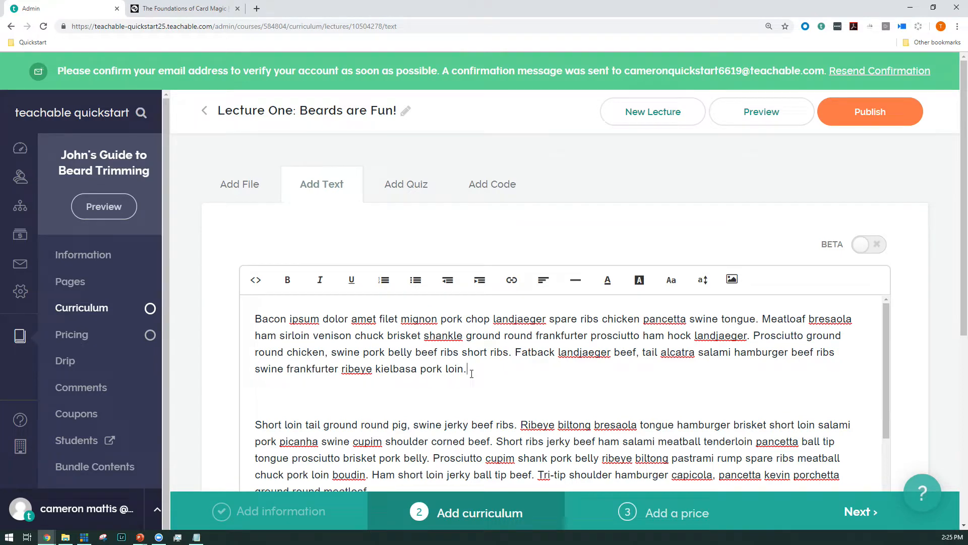
Step: Make the first paragraph of the lecture text bold and the second paragraph italic
{"action": "left_click_drag", "start_coordinate": [472, 374], "coordinate": [255, 319]}
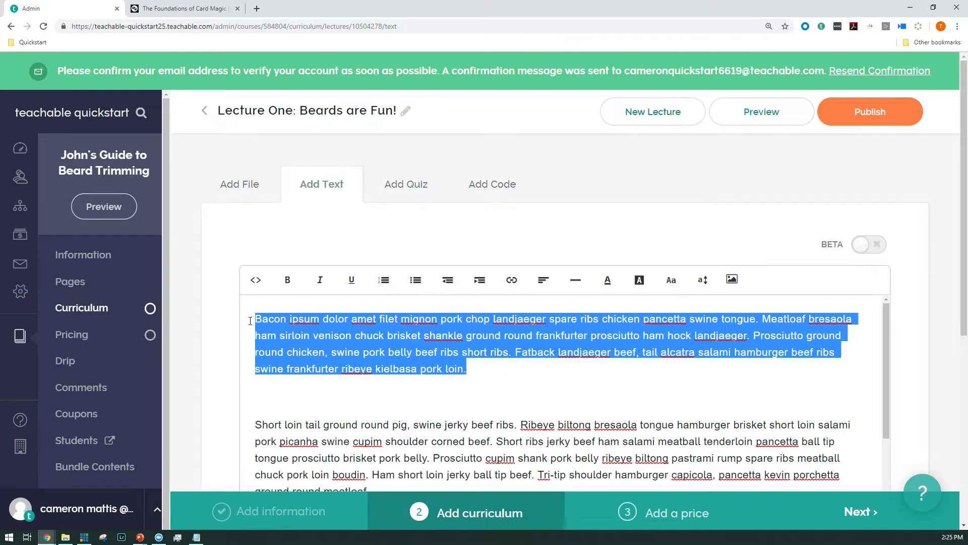
{"action": "left_click", "coordinate": [285, 286]}
{"action": "scroll", "coordinate": [401, 358], "scroll_direction": "down", "scroll_amount": 1}
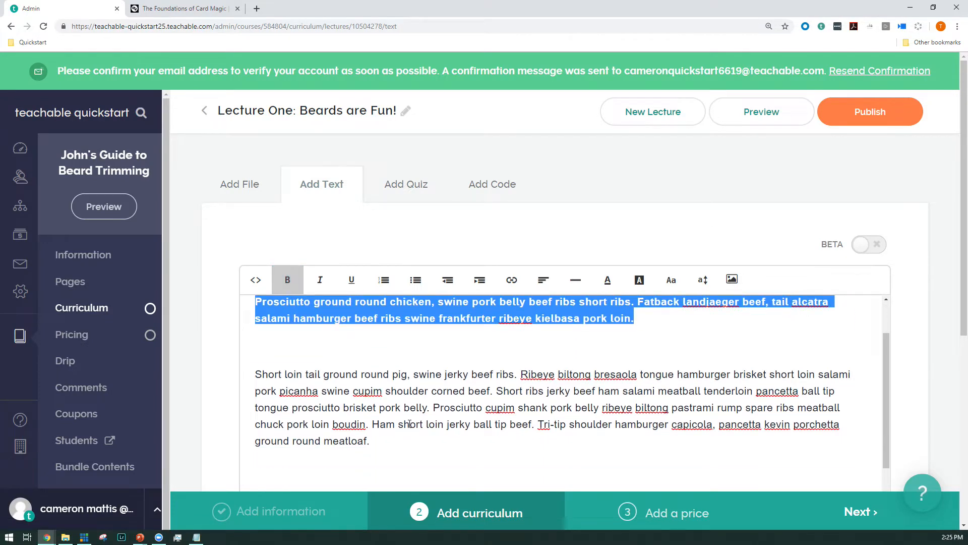
{"action": "triple_click", "coordinate": [410, 423]}
{"action": "left_click", "coordinate": [312, 287]}
{"action": "left_click", "coordinate": [409, 402]}
Step: Link the third paragraph of the lecture text to google.com, set to open in a new tab
{"action": "scroll", "coordinate": [409, 402], "scroll_direction": "down", "scroll_amount": 1}
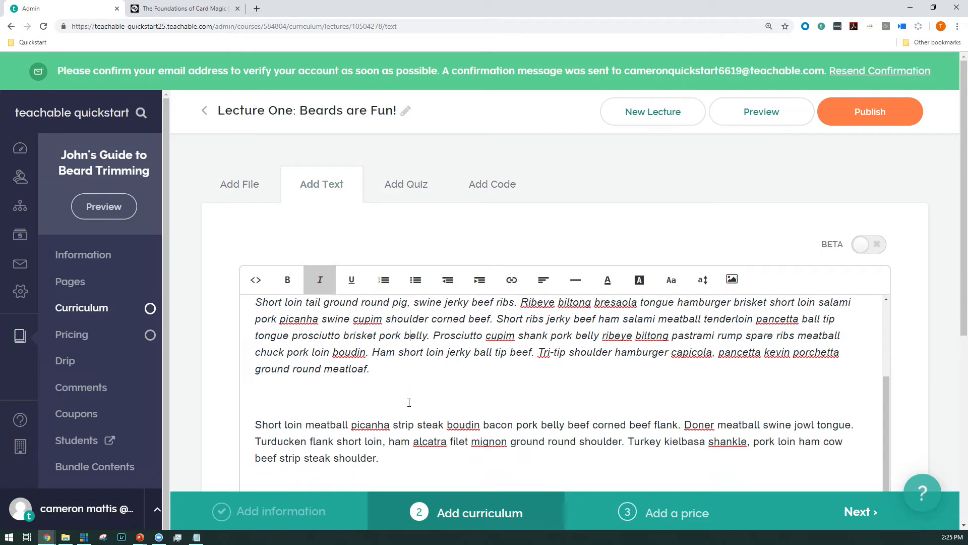
{"action": "triple_click", "coordinate": [355, 436]}
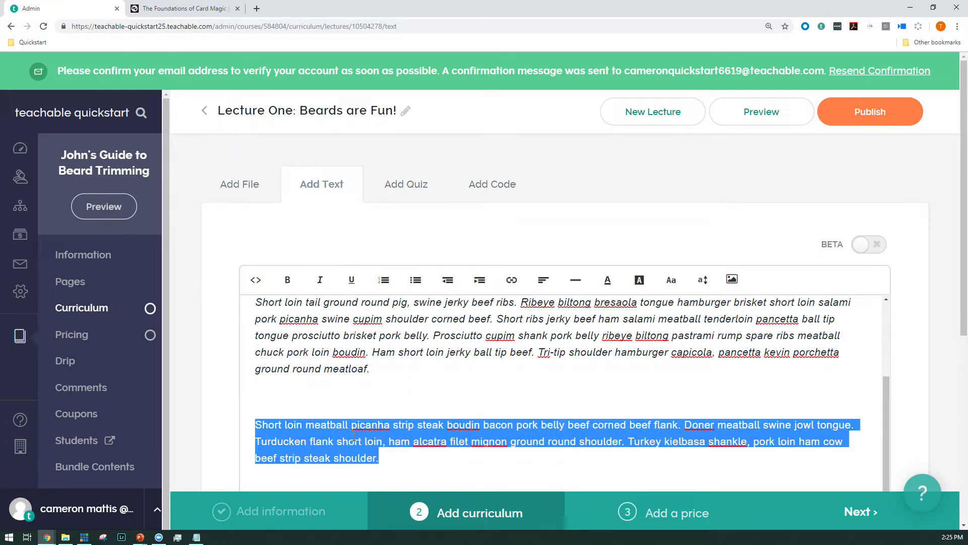
{"action": "left_click", "coordinate": [511, 280]}
{"action": "left_click", "coordinate": [503, 318]}
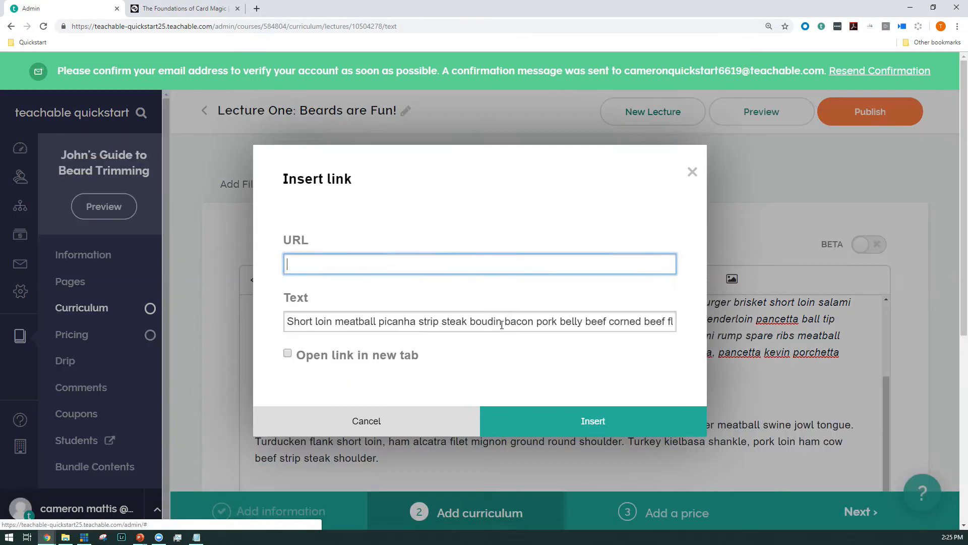
{"action": "type", "text": "google.com"}
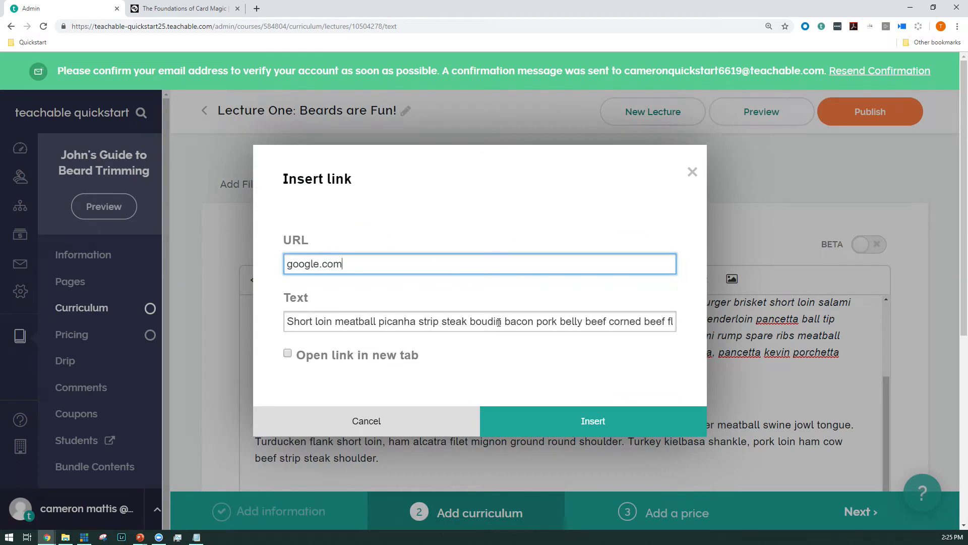
{"action": "left_click", "coordinate": [288, 355]}
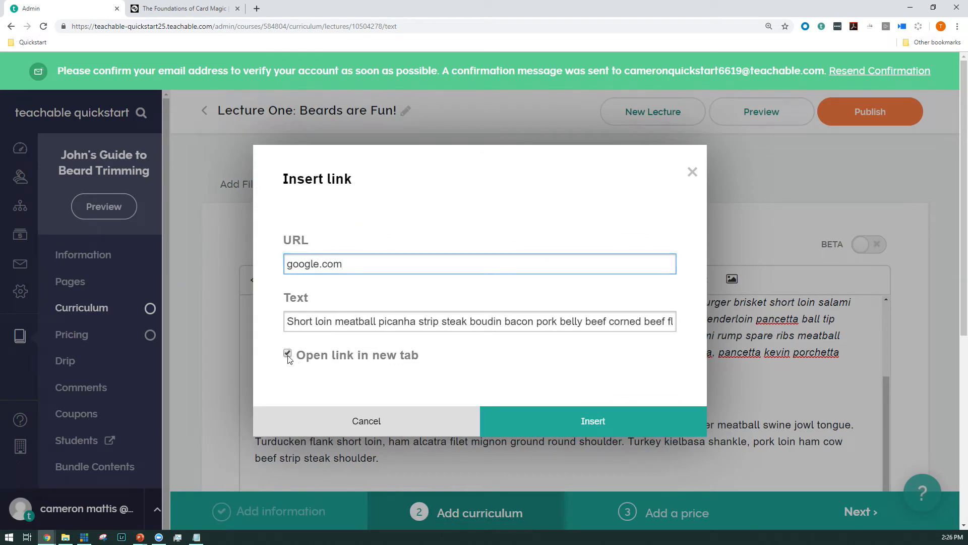
{"action": "left_click", "coordinate": [565, 433]}
Step: Save the formatted text block to the lecture and look over the lecture's content blocks
{"action": "scroll", "coordinate": [541, 379], "scroll_direction": "down", "scroll_amount": 2}
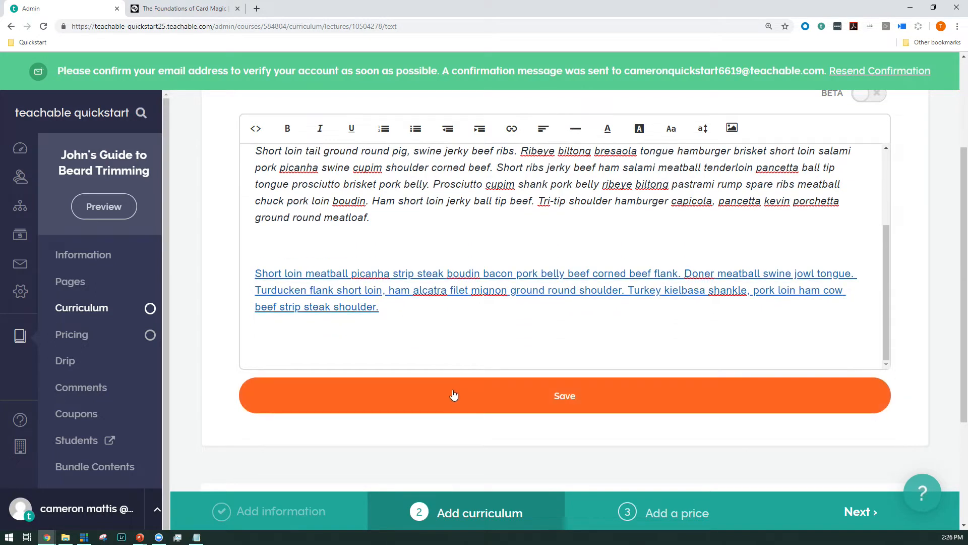
{"action": "left_click", "coordinate": [468, 414]}
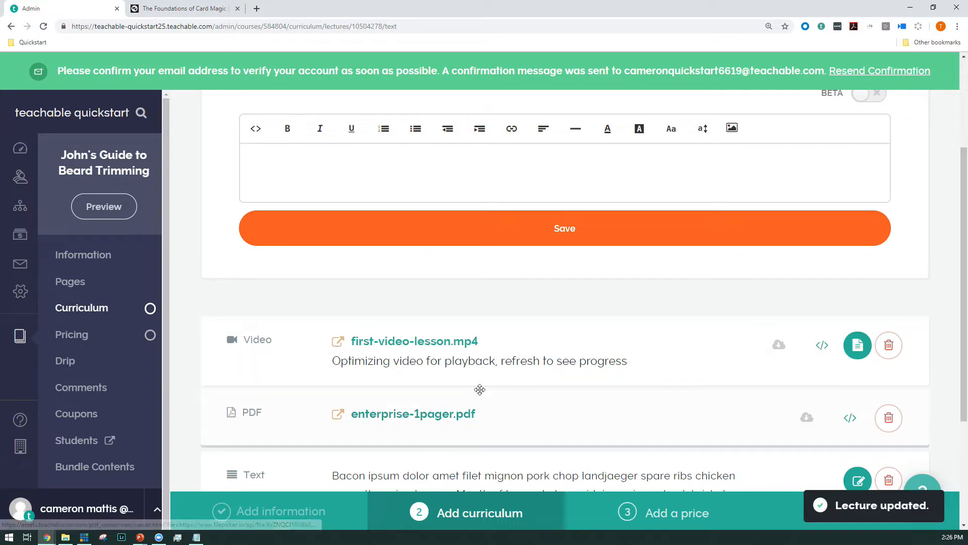
{"action": "scroll", "coordinate": [481, 389], "scroll_direction": "down", "scroll_amount": 3}
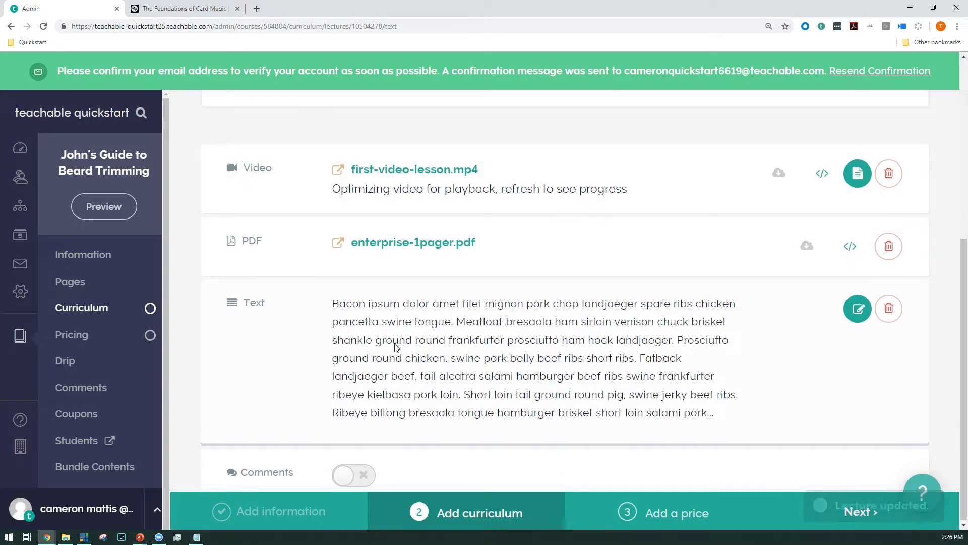
{"action": "scroll", "coordinate": [328, 357], "scroll_direction": "up", "scroll_amount": 2}
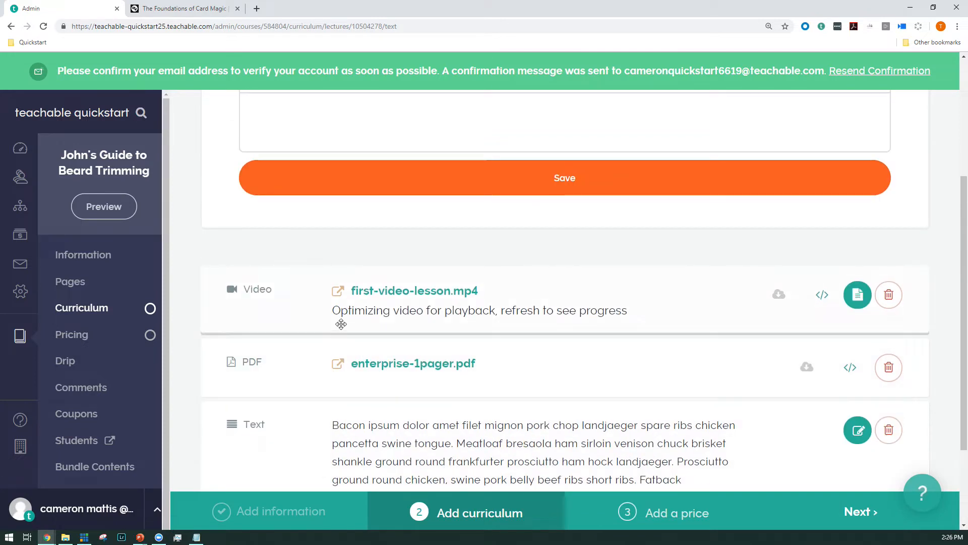
{"action": "scroll", "coordinate": [338, 343], "scroll_direction": "down", "scroll_amount": 2}
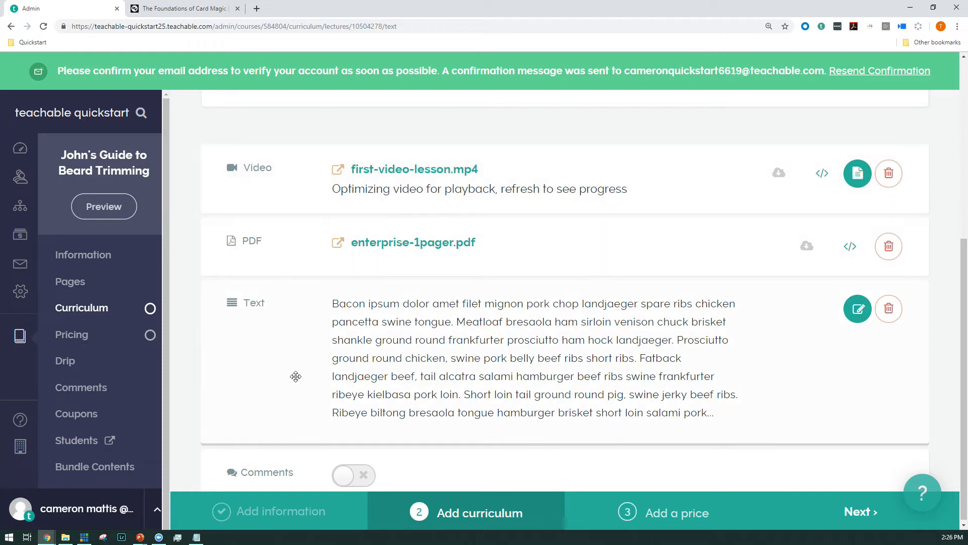
Step: Try rearranging the lecture's content blocks and put them back in the order video, PDF, text
{"action": "left_click_drag", "start_coordinate": [263, 199], "coordinate": [283, 242]}
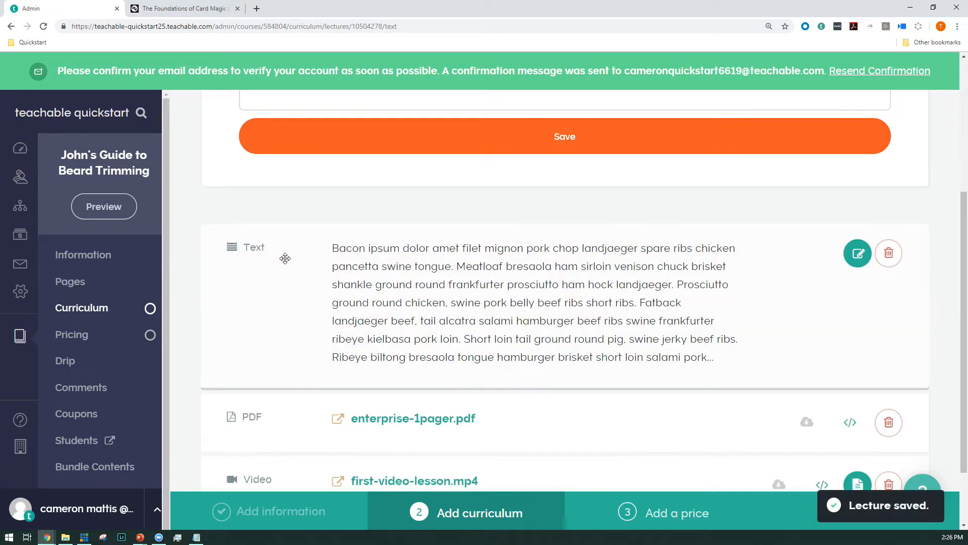
{"action": "left_click_drag", "start_coordinate": [291, 421], "coordinate": [286, 235]}
{"action": "left_click_drag", "start_coordinate": [296, 466], "coordinate": [288, 219]}
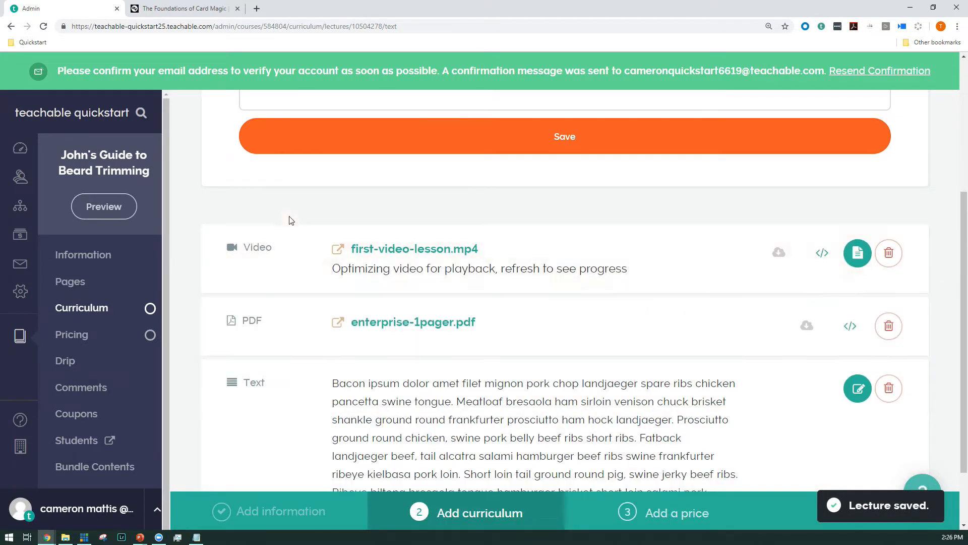
Step: Enable student downloads for the first-video-lesson video and disable them again
{"action": "left_click", "coordinate": [779, 255]}
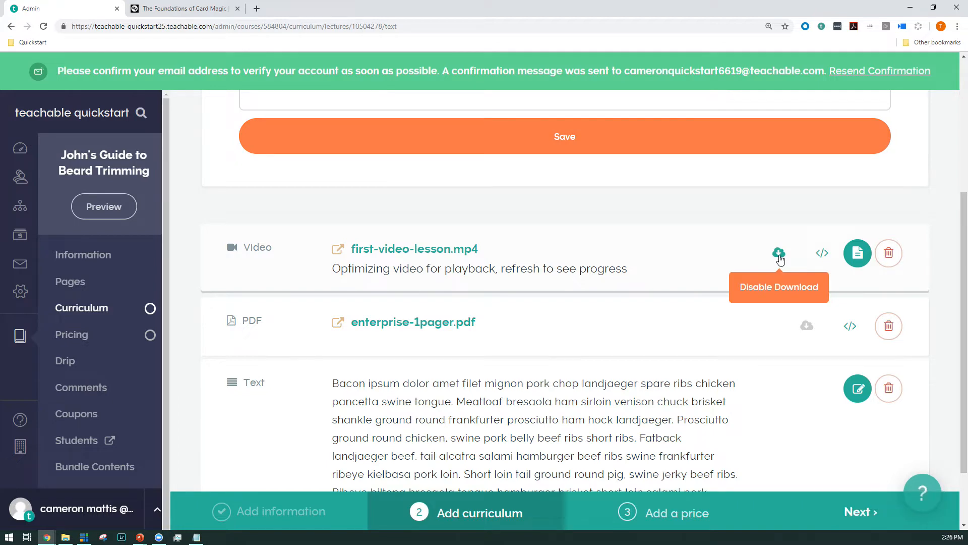
{"action": "left_click", "coordinate": [780, 256]}
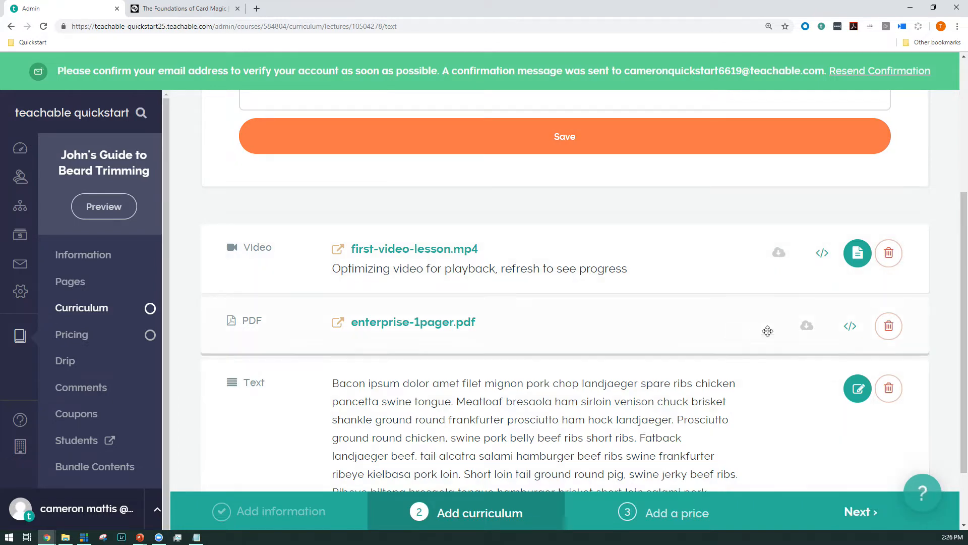
{"action": "left_click", "coordinate": [858, 253]}
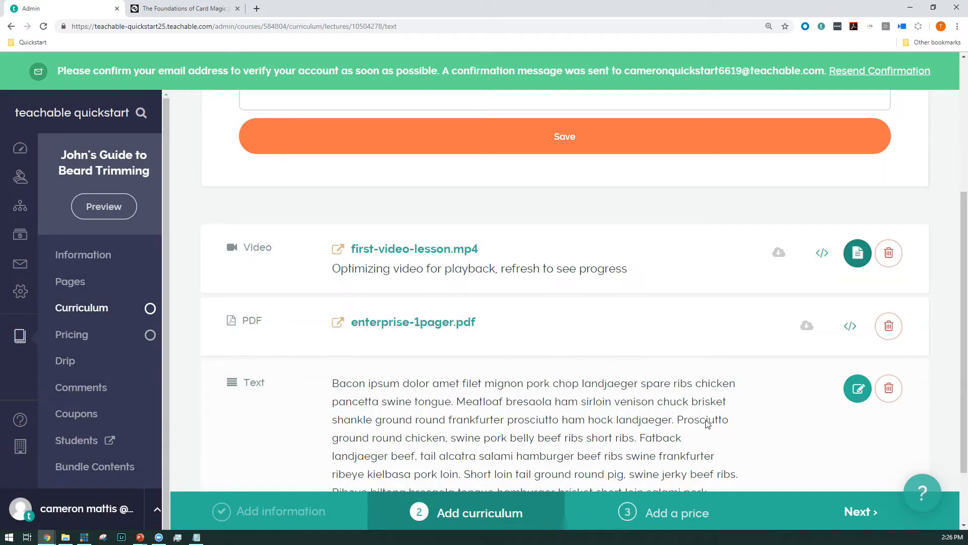
Step: Publish the lecture "Lecture One: Beards are Fun!"
{"action": "scroll", "coordinate": [392, 287], "scroll_direction": "down", "scroll_amount": 2}
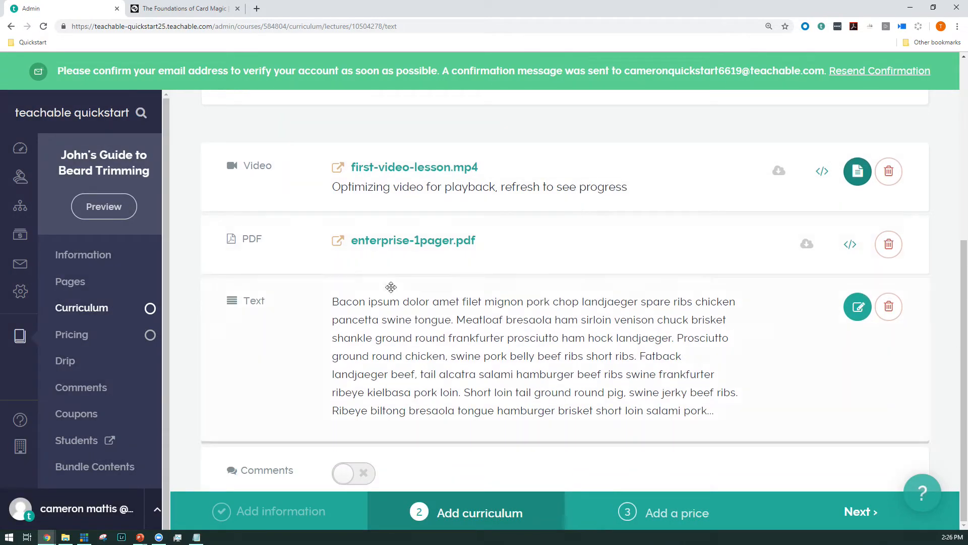
{"action": "scroll", "coordinate": [379, 367], "scroll_direction": "up", "scroll_amount": 8}
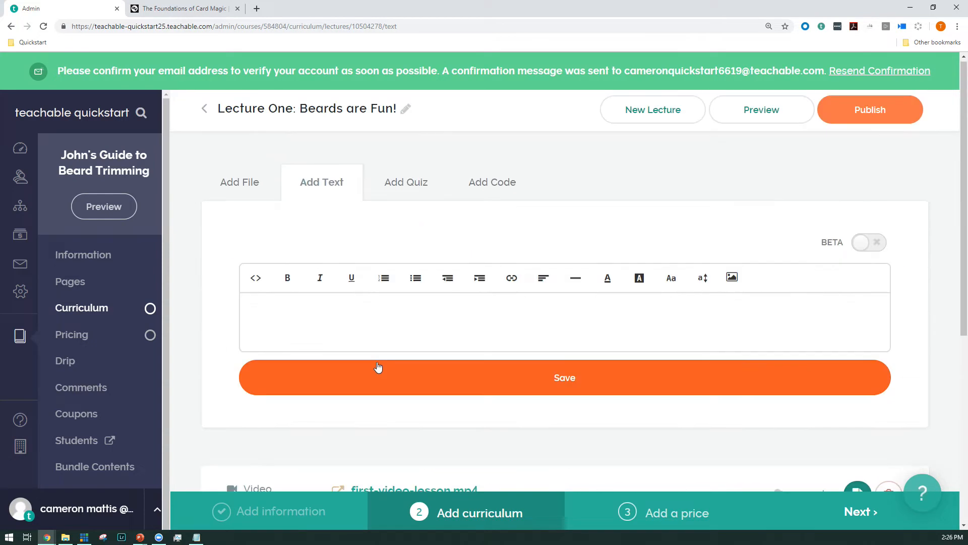
{"action": "left_click", "coordinate": [887, 122]}
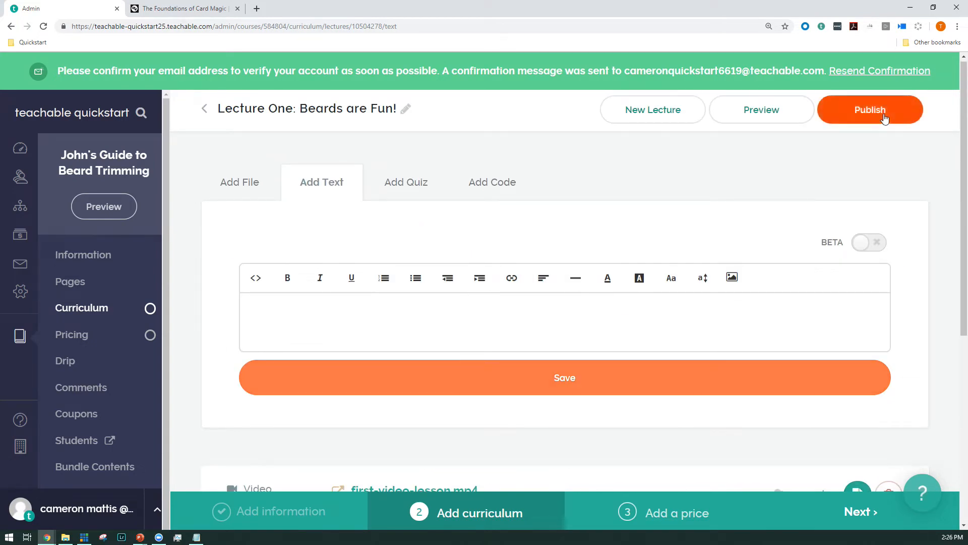
Step: Add another lecture to First Section, name it "Lecture Two: Beards and You!", and open the course Information page in a separate tab
{"action": "left_click", "coordinate": [84, 314]}
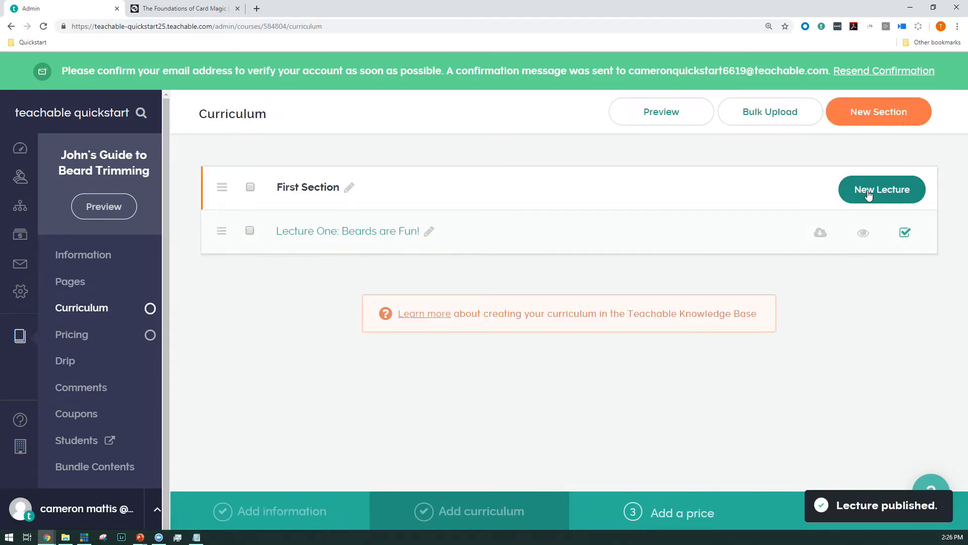
{"action": "left_click", "coordinate": [909, 190]}
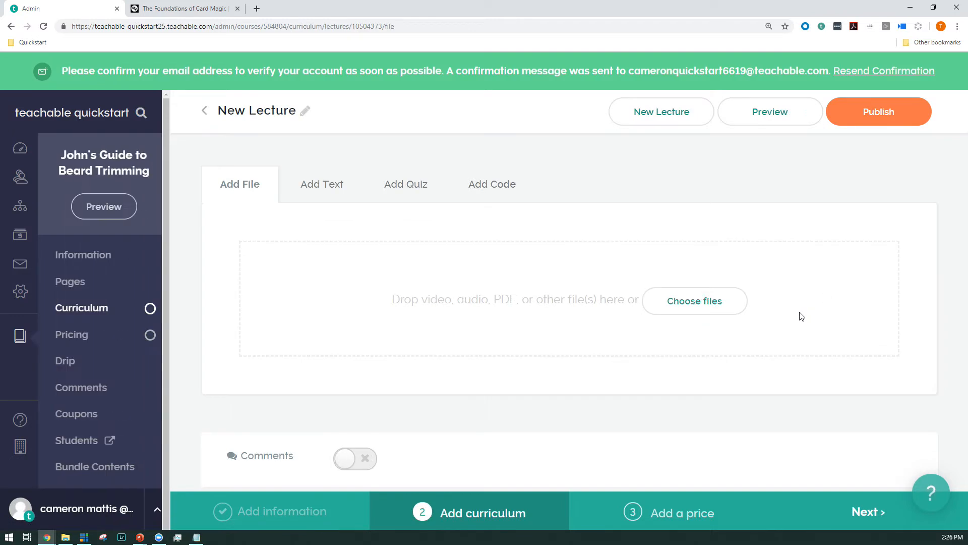
{"action": "middle_click", "coordinate": [77, 258]}
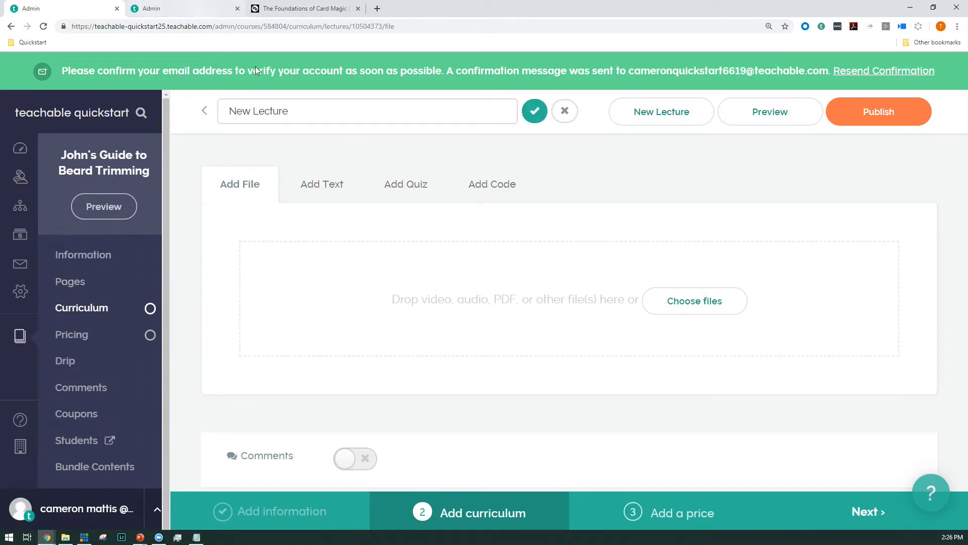
{"action": "left_click", "coordinate": [262, 106]}
{"action": "type", "text": "Le"}
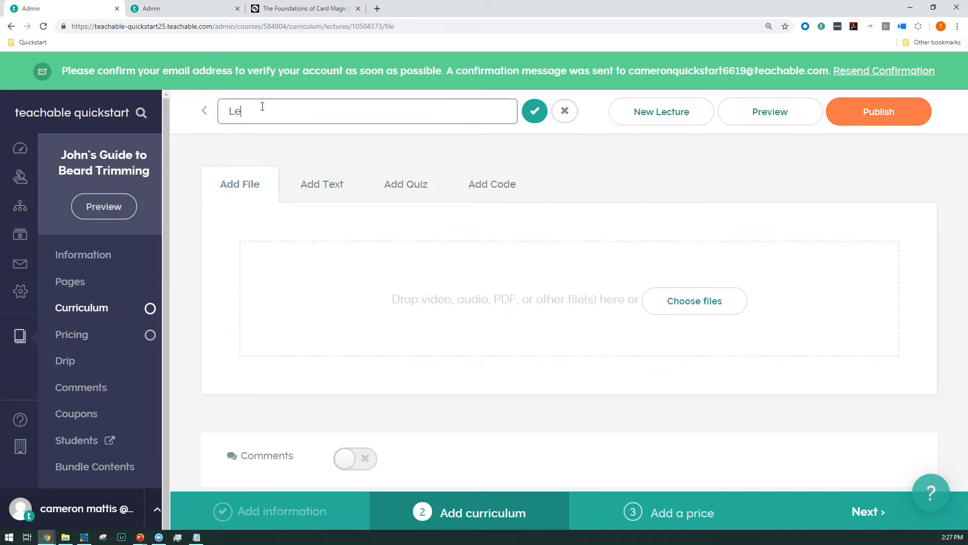
{"action": "type", "text": "cture Two: Beards and You!"}
{"action": "key", "text": "Return"}
Step: In the course compliance settings, enforce lecture order, video watching and graded quiz completion
{"action": "left_click", "coordinate": [190, 15]}
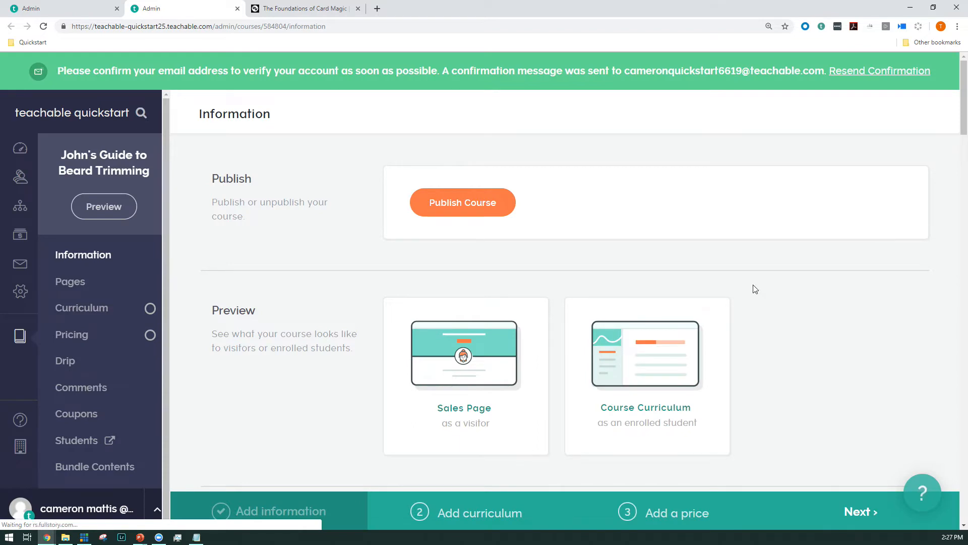
{"action": "scroll", "coordinate": [634, 325], "scroll_direction": "down", "scroll_amount": 15}
{"action": "scroll", "coordinate": [633, 326], "scroll_direction": "down", "scroll_amount": 12}
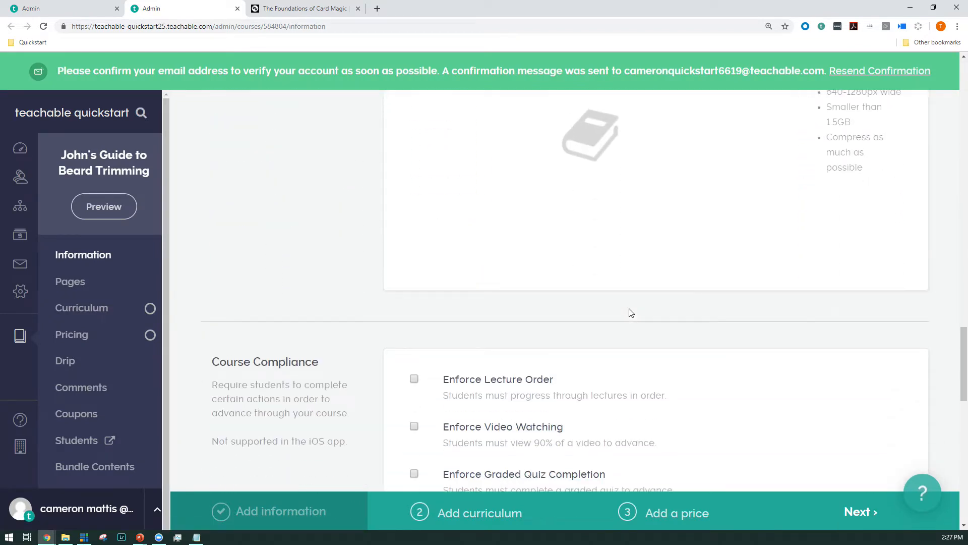
{"action": "scroll", "coordinate": [638, 357], "scroll_direction": "down", "scroll_amount": 3}
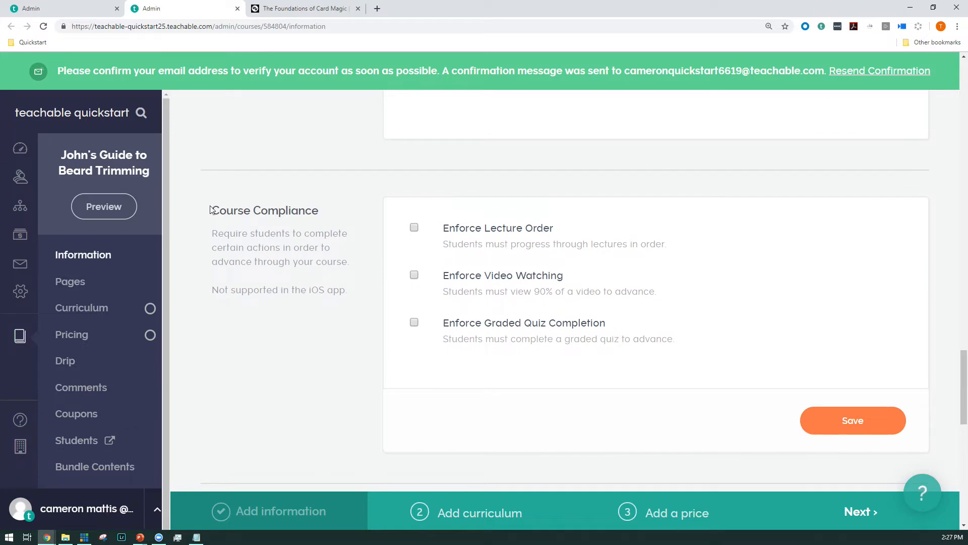
{"action": "left_click_drag", "start_coordinate": [210, 210], "coordinate": [330, 215]}
{"action": "left_click", "coordinate": [266, 209]}
{"action": "left_click", "coordinate": [415, 275]}
{"action": "left_click", "coordinate": [414, 323]}
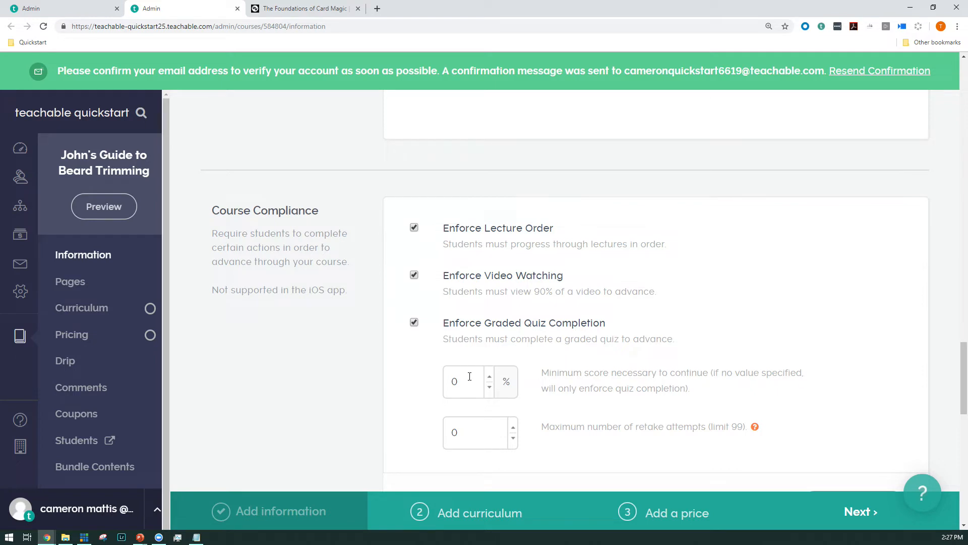
Step: Set the minimum quiz score to 75% and the maximum retake attempts to 1, and save the compliance settings
{"action": "left_click_drag", "start_coordinate": [471, 382], "coordinate": [393, 379]}
{"action": "type", "text": "75"}
{"action": "left_click", "coordinate": [456, 432]}
{"action": "scroll", "coordinate": [457, 419], "scroll_direction": "down", "scroll_amount": 1}
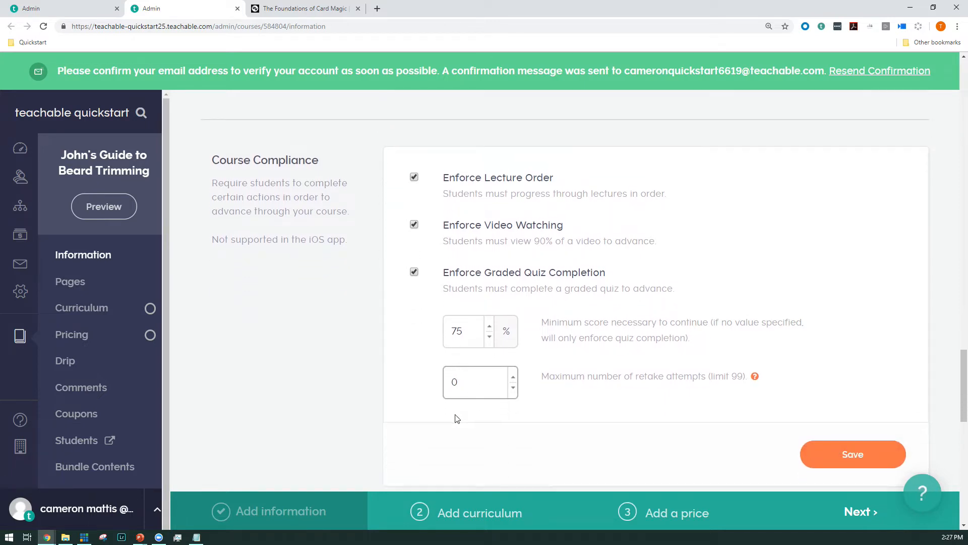
{"action": "type", "text": "1"}
{"action": "scroll", "coordinate": [757, 353], "scroll_direction": "down", "scroll_amount": 1}
{"action": "left_click", "coordinate": [854, 402]}
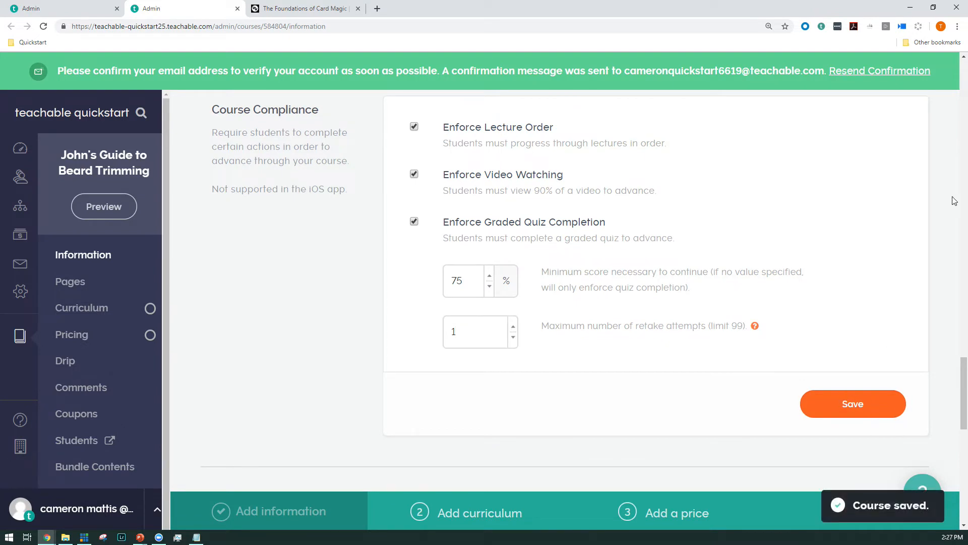
Step: Close the course Information page, reload "Lecture Two: Beards and You!", and enable comments for that lecture
{"action": "middle_click", "coordinate": [173, 5]}
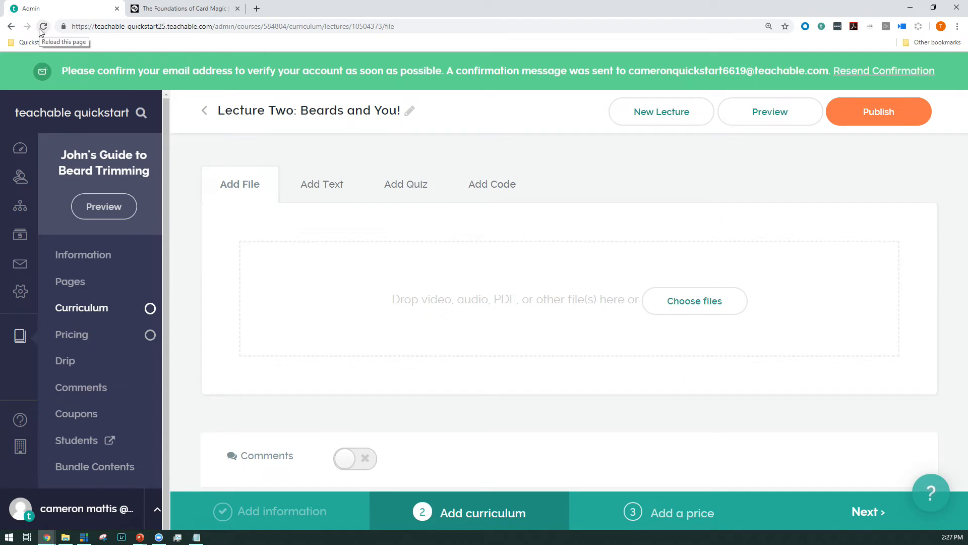
{"action": "left_click", "coordinate": [42, 27]}
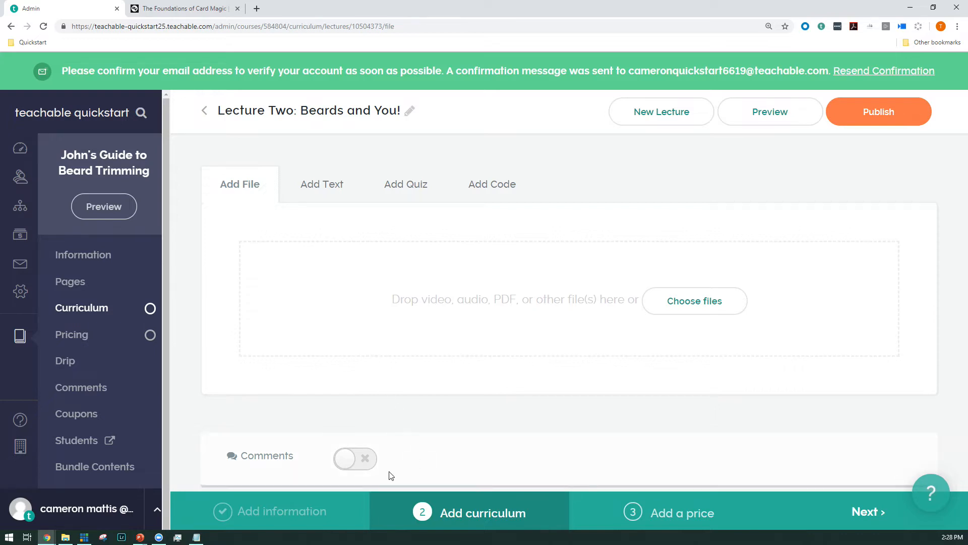
{"action": "left_click", "coordinate": [361, 461]}
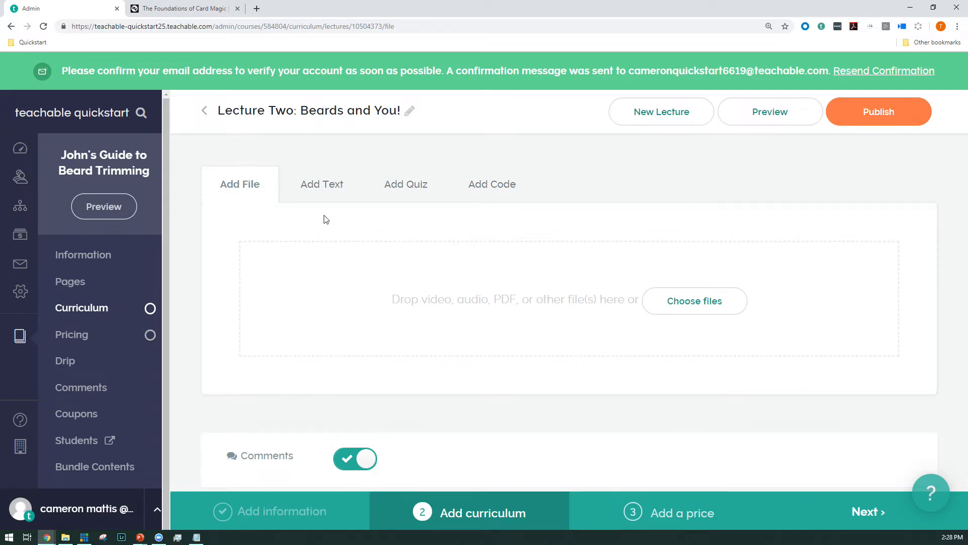
Step: Add a quiz to "Lecture Two: Beards and You!" and mark it as graded
{"action": "left_click", "coordinate": [405, 186]}
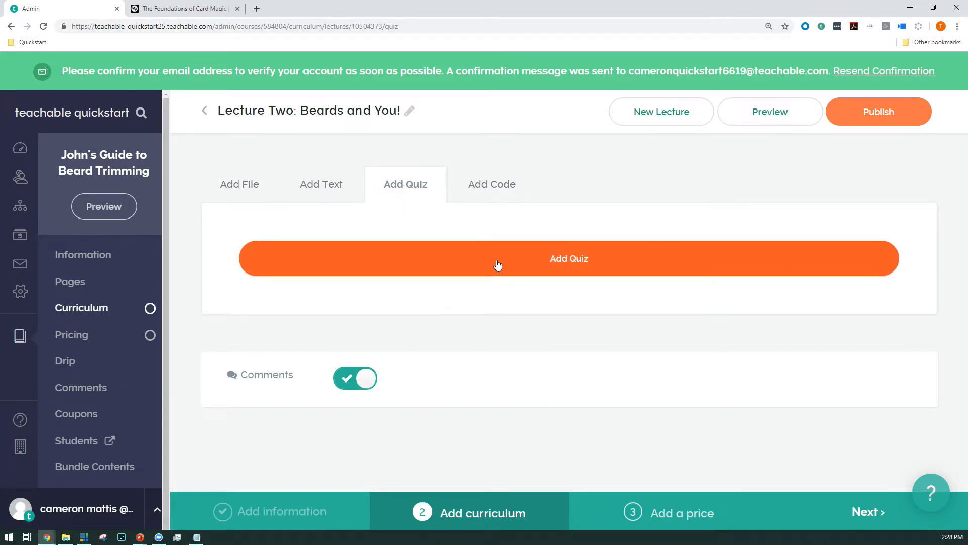
{"action": "left_click", "coordinate": [497, 264]}
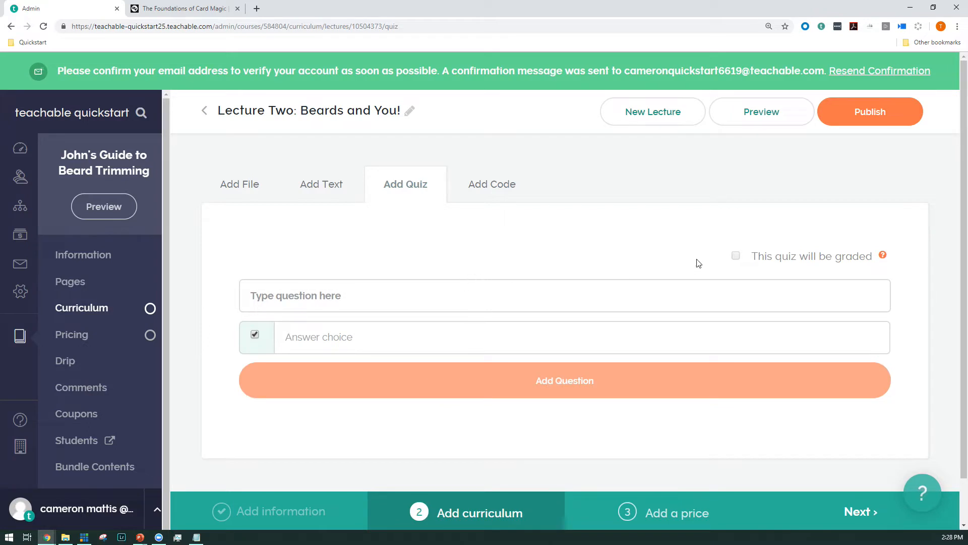
{"action": "left_click", "coordinate": [735, 259]}
Step: Enter the quiz question "Who is presenting?" with the two presenters' first names as the correct answer choice
{"action": "left_click", "coordinate": [395, 308]}
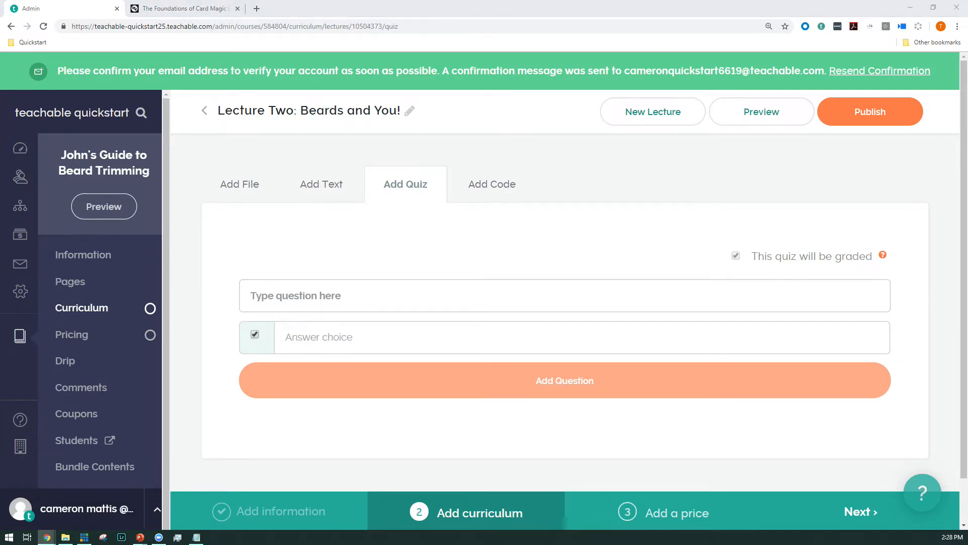
{"action": "left_click", "coordinate": [481, 303]}
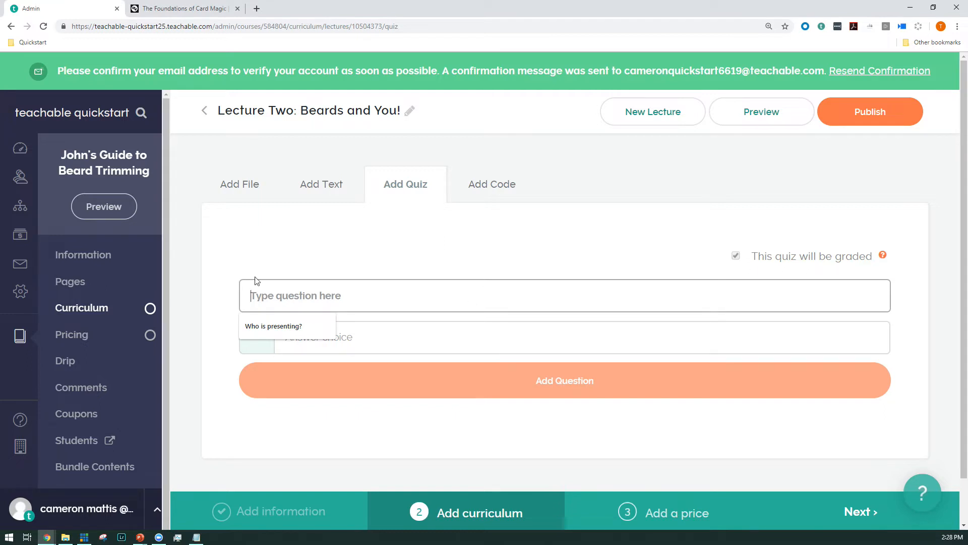
{"action": "left_click", "coordinate": [284, 327]}
{"action": "left_click", "coordinate": [318, 336]}
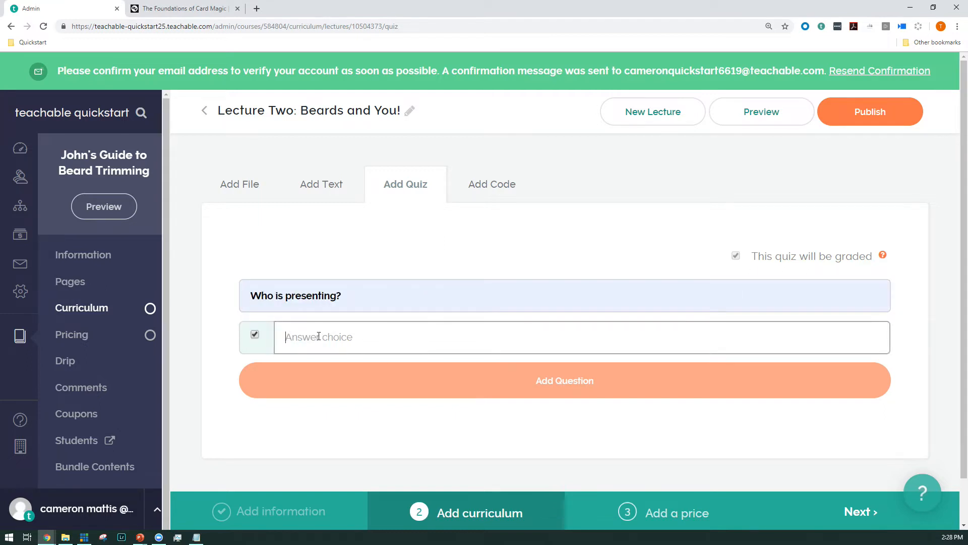
{"action": "type", "text": "Katie and Cam"}
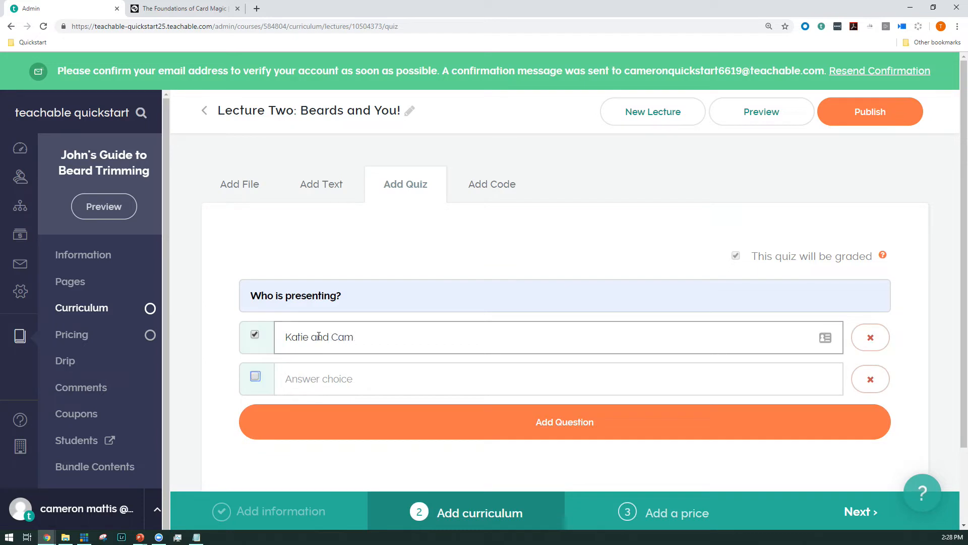
{"action": "key", "text": "Return"}
Step: Enter "Chef Boyardee" and "Comrade Dyatlov" as incorrect answer choices and add the question to the quiz
{"action": "type", "text": "Chef B"}
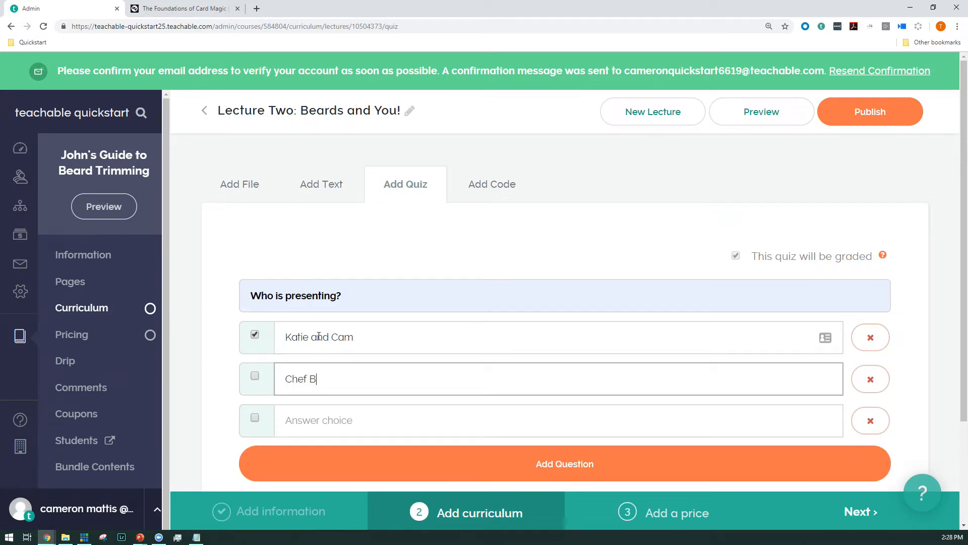
{"action": "type", "text": "oyardee"}
{"action": "key", "text": "Return"}
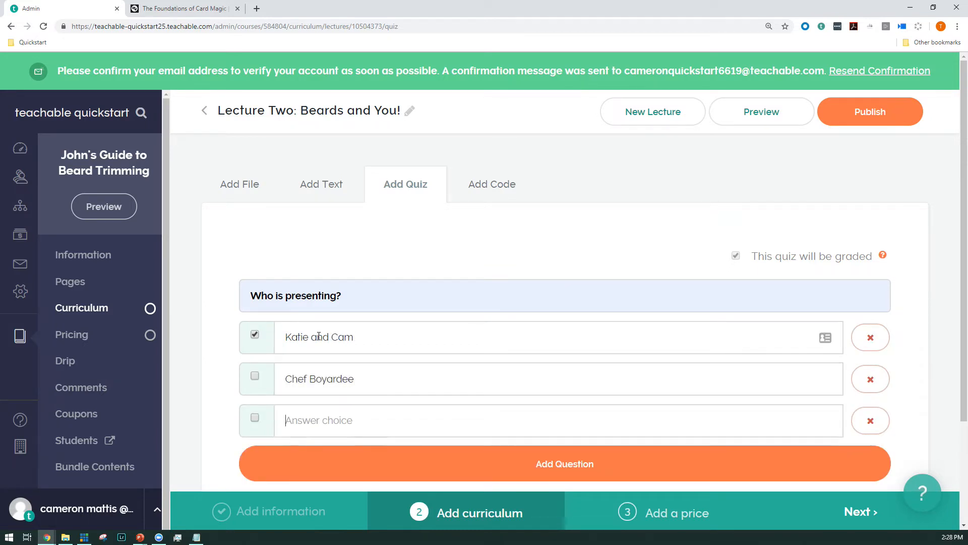
{"action": "type", "text": "Comrade Dyatlov"}
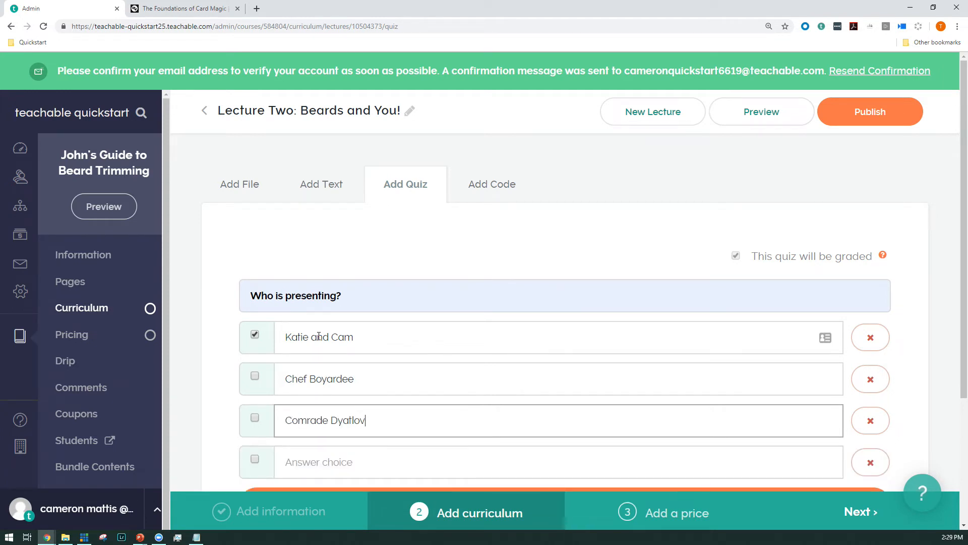
{"action": "scroll", "coordinate": [359, 377], "scroll_direction": "down", "scroll_amount": 2}
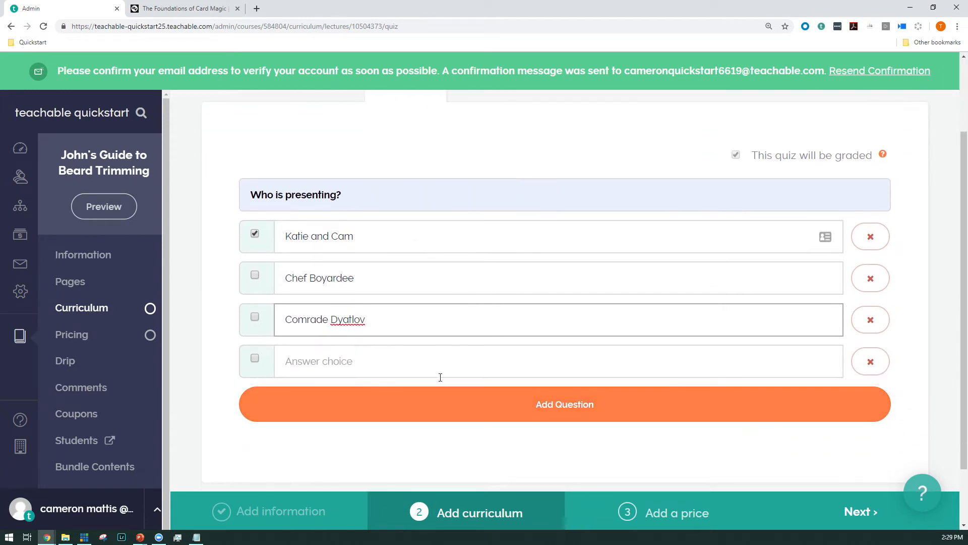
{"action": "left_click", "coordinate": [452, 404]}
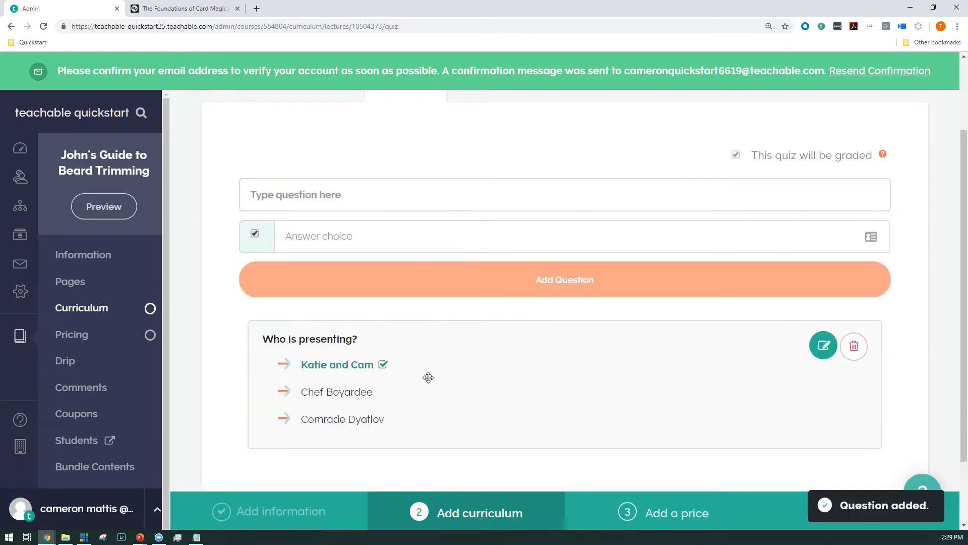
Step: Enter a second question, "Which of these are game of thrones characters?", with "Dany Targaryen" as a correct answer choice
{"action": "left_click", "coordinate": [313, 196]}
{"action": "type", "text": "Which"}
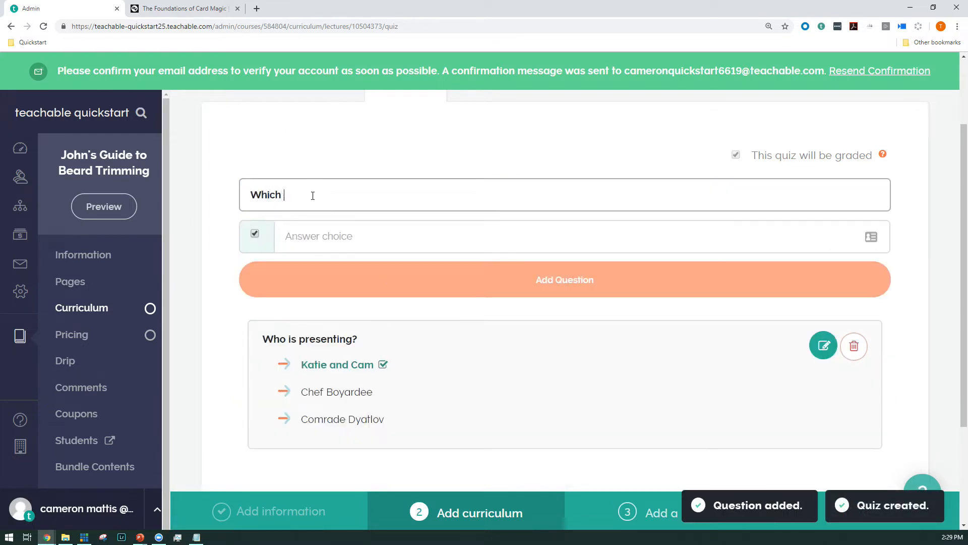
{"action": "type", "text": " of these are game o"}
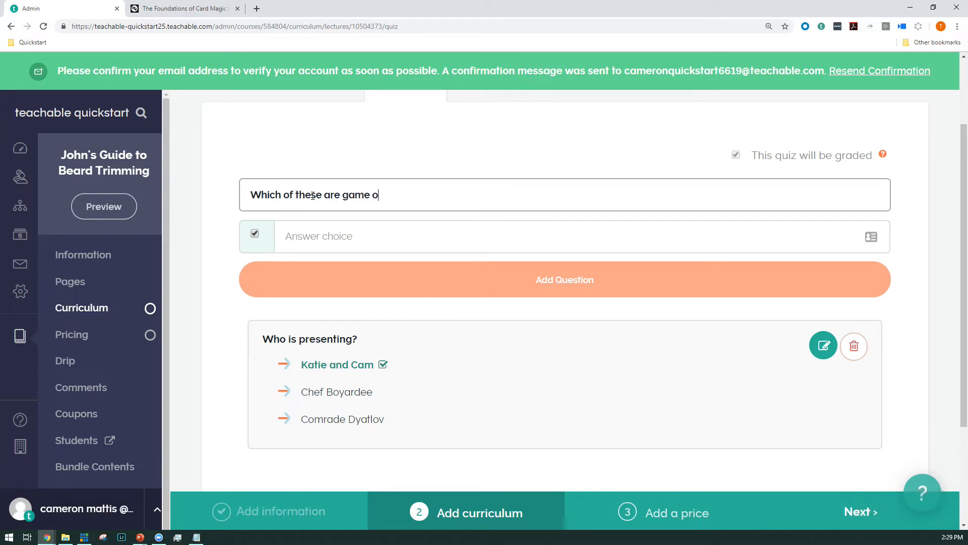
{"action": "type", "text": "f thorones characters?"}
{"action": "key", "text": "Tab"}
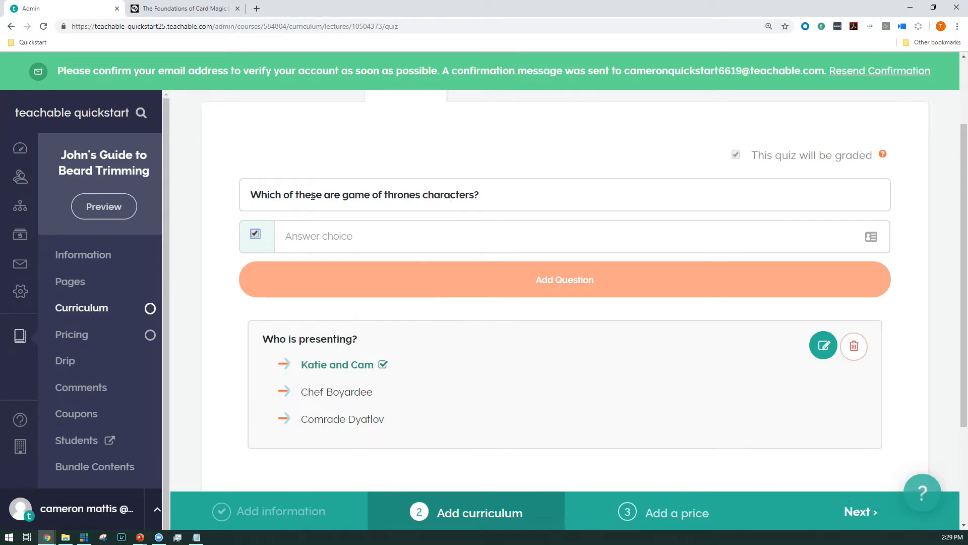
{"action": "key", "text": "Tab"}
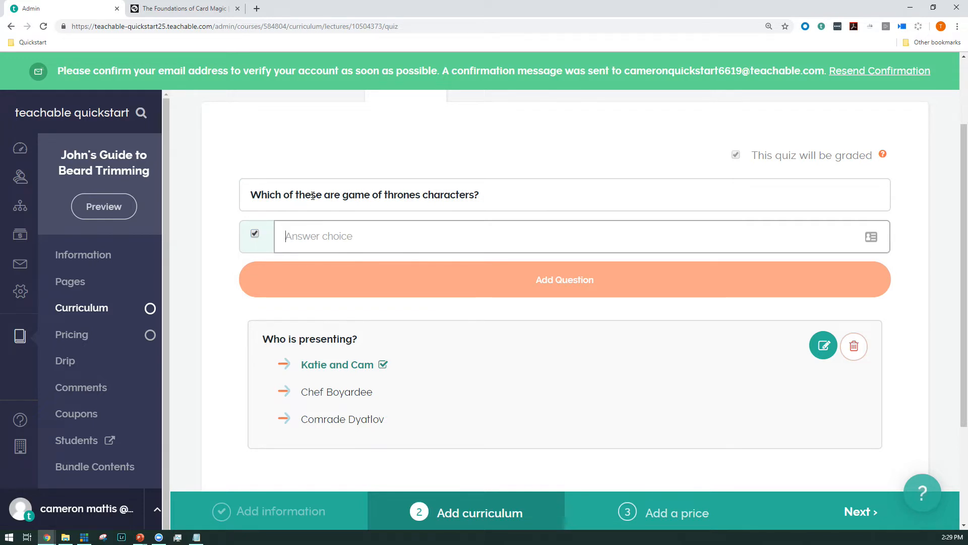
{"action": "type", "text": "F"}
{"action": "key", "text": "BackSpace"}
{"action": "type", "text": "Dany Targaryen"}
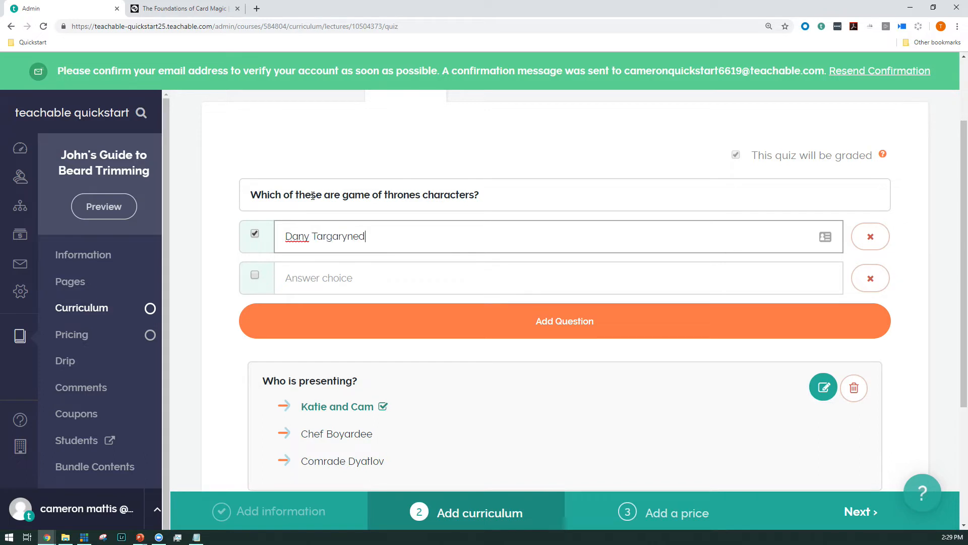
{"action": "key", "text": "Tab"}
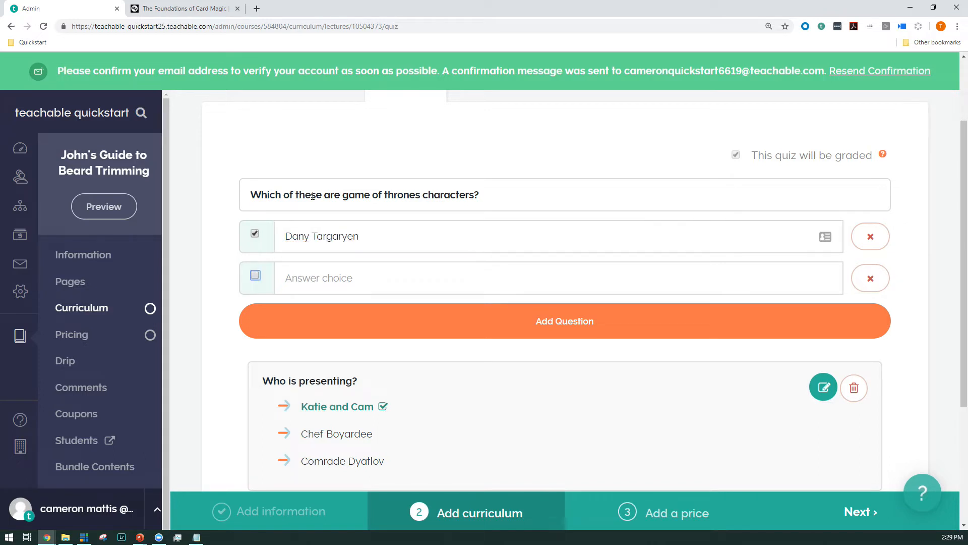
Step: Enter "Frodo Baggins" and "George Washington" as incorrect answer choices for the second question
{"action": "type", "text": "Frodo "}
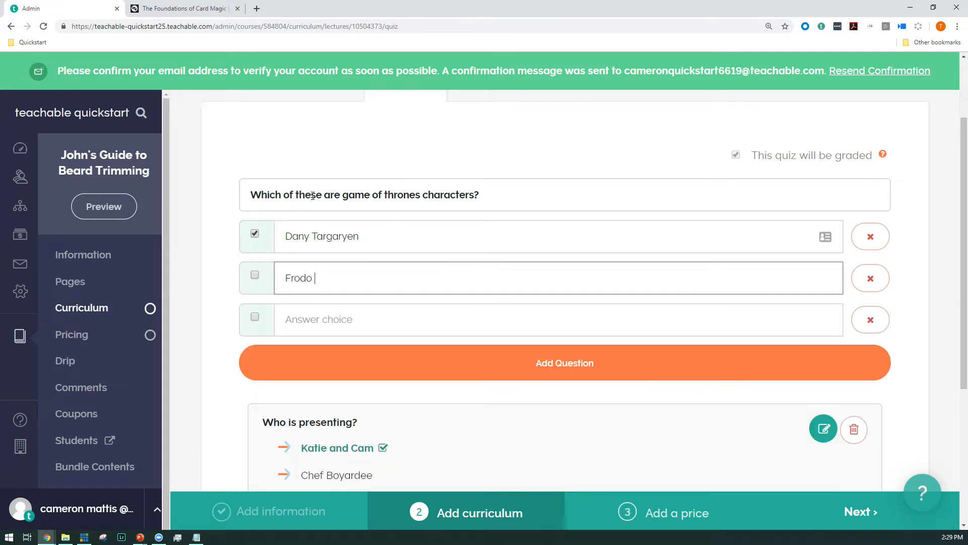
{"action": "type", "text": "Baggins"}
{"action": "key", "text": "Tab"}
{"action": "key", "text": "Tab"}
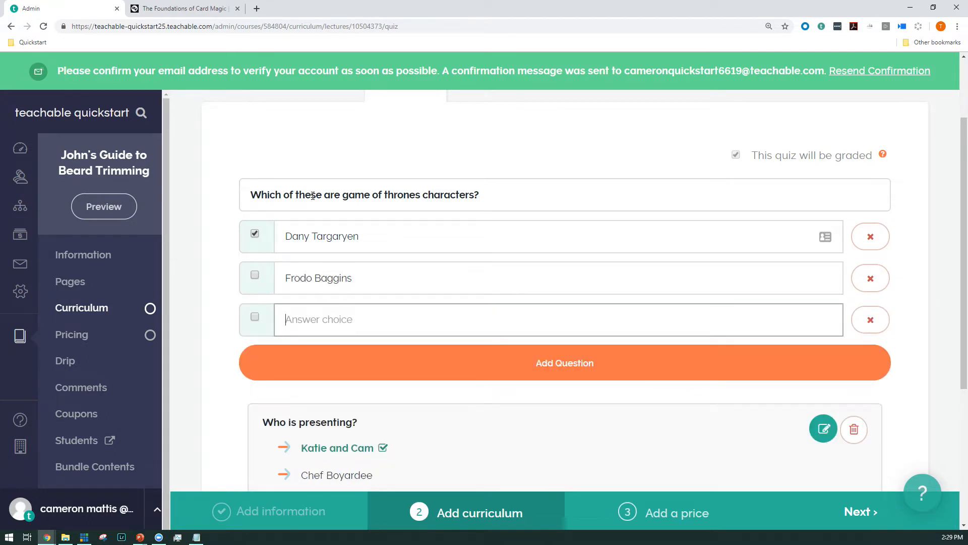
{"action": "type", "text": "George Washington"}
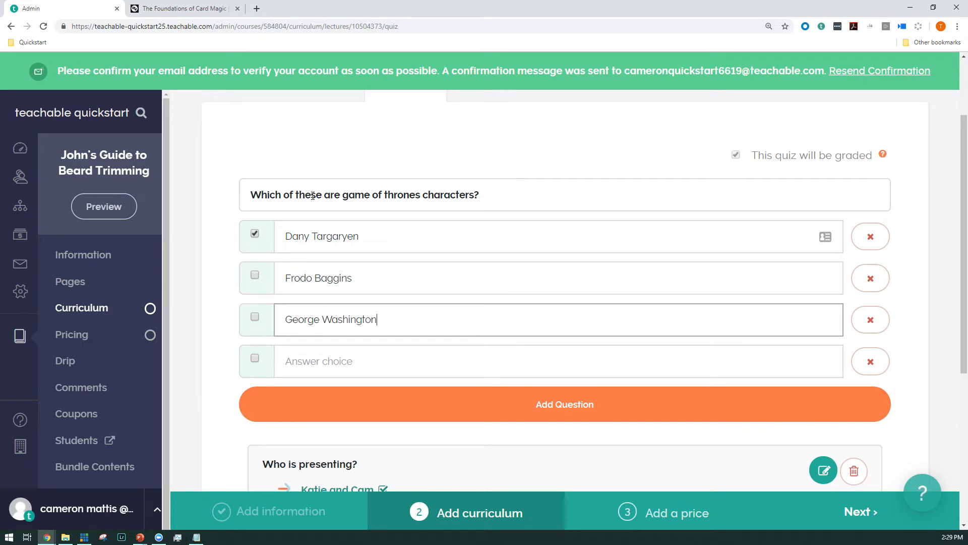
Step: Enter "Jon Snow" as another correct answer choice and add the second question to the quiz
{"action": "key", "text": "Tab"}
{"action": "key", "text": "space"}
{"action": "key", "text": "Tab"}
{"action": "type", "text": "Jon Sn"}
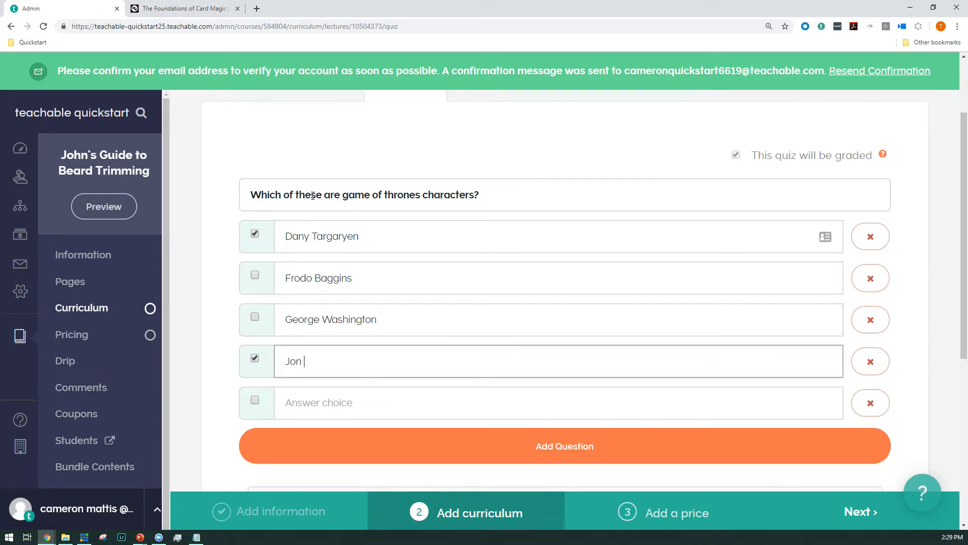
{"action": "scroll", "coordinate": [411, 259], "scroll_direction": "down", "scroll_amount": 2}
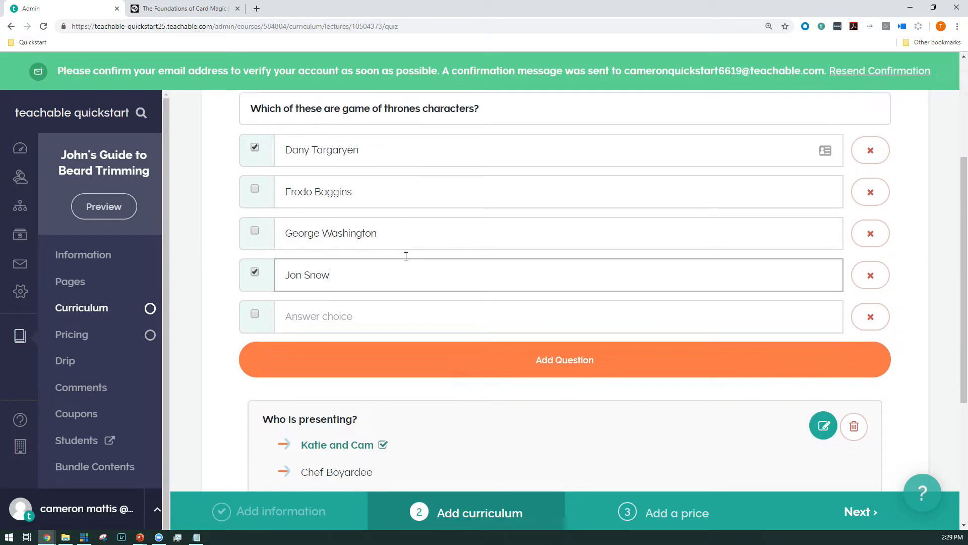
{"action": "left_click", "coordinate": [453, 355]}
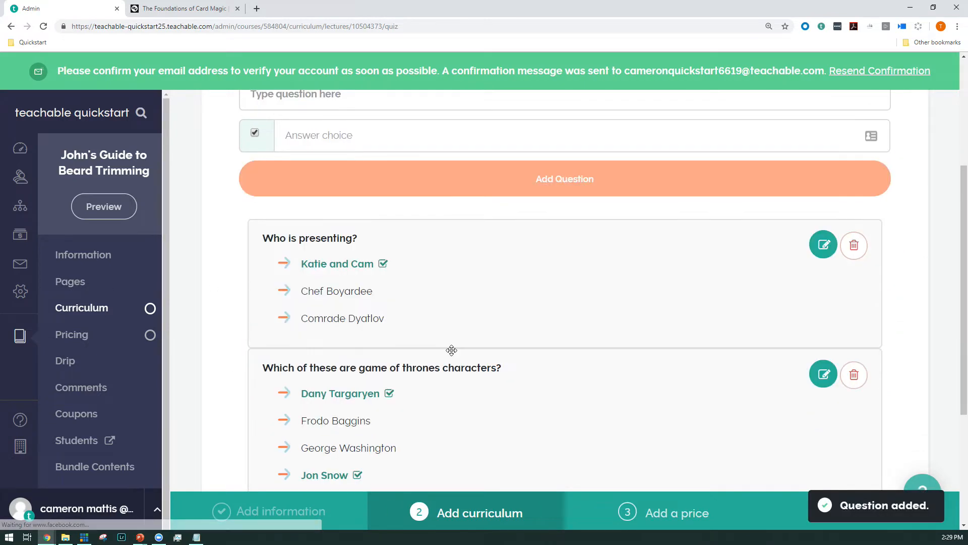
Step: Review the added quiz questions and publish "Lecture Two: Beards and You!"
{"action": "scroll", "coordinate": [461, 350], "scroll_direction": "down", "scroll_amount": 3}
{"action": "scroll", "coordinate": [465, 351], "scroll_direction": "up", "scroll_amount": 4}
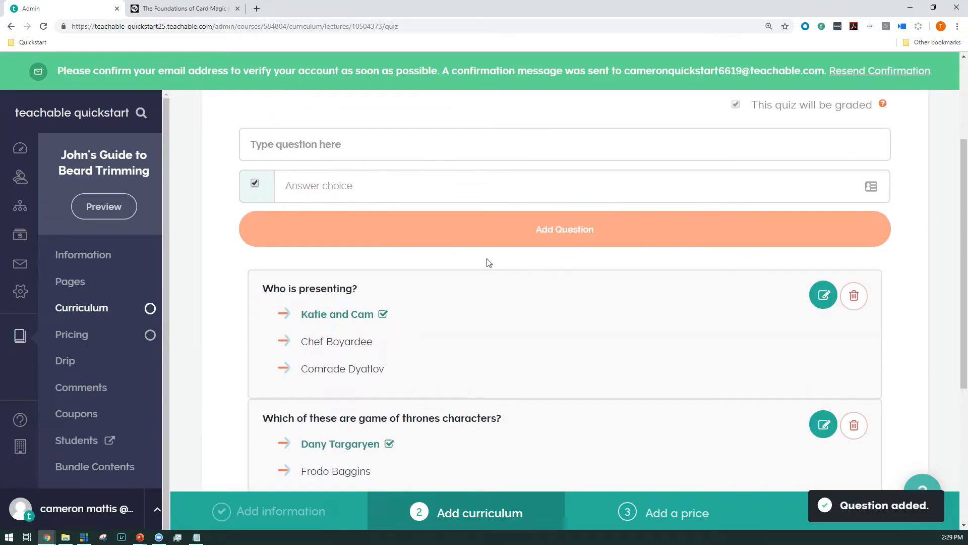
{"action": "scroll", "coordinate": [316, 288], "scroll_direction": "down", "scroll_amount": 4}
{"action": "scroll", "coordinate": [418, 330], "scroll_direction": "up", "scroll_amount": 5}
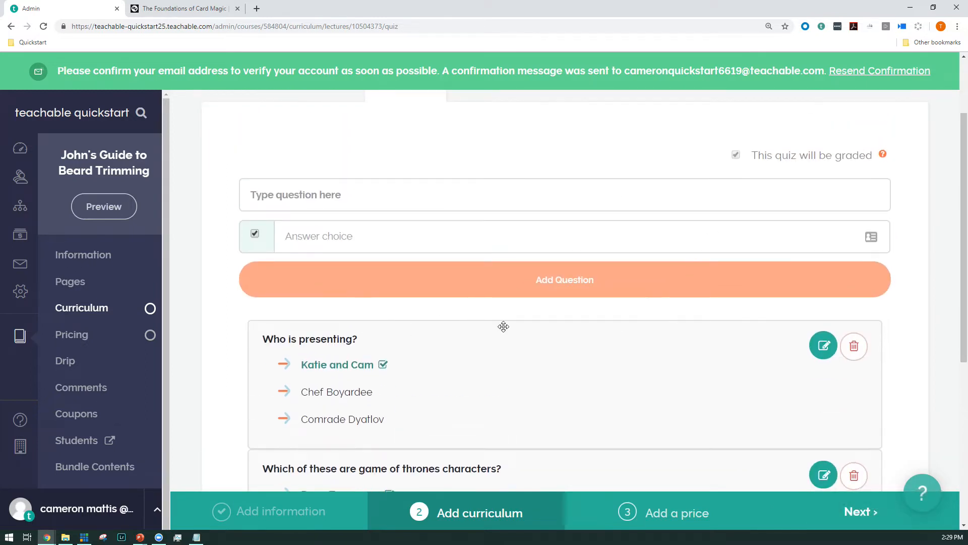
{"action": "scroll", "coordinate": [568, 356], "scroll_direction": "up", "scroll_amount": 2}
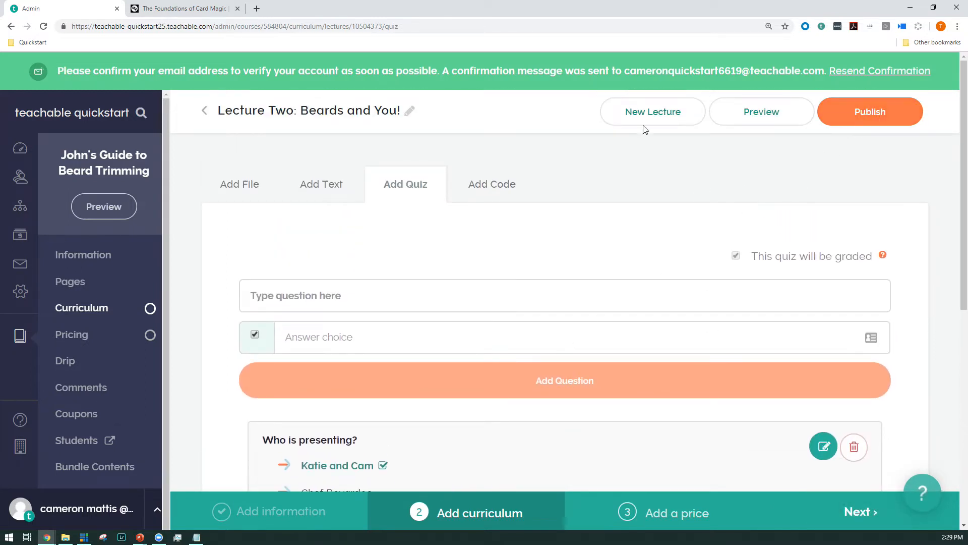
{"action": "left_click", "coordinate": [864, 115]}
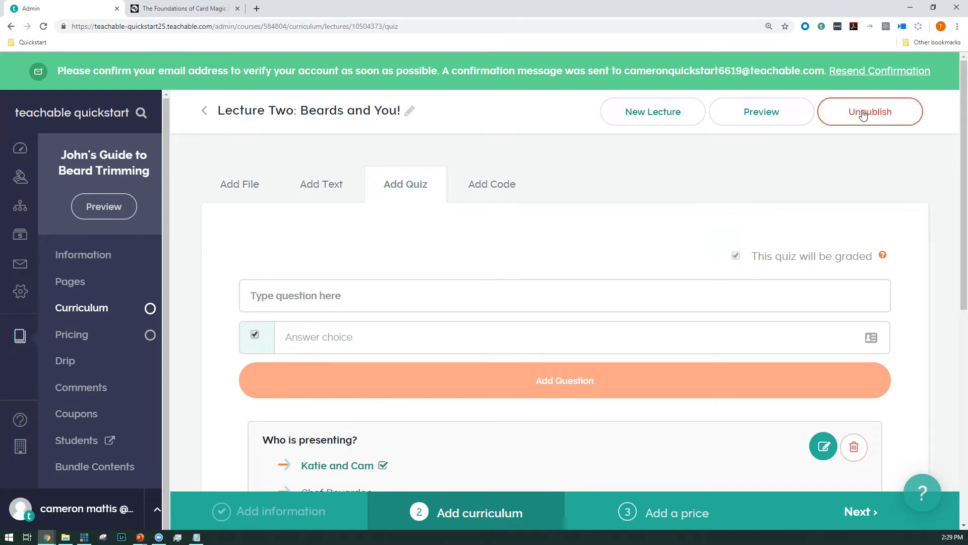
Step: Return to the course curriculum overview and create a new section named "Second Section"
{"action": "scroll", "coordinate": [444, 219], "scroll_direction": "down", "scroll_amount": 5}
{"action": "scroll", "coordinate": [456, 235], "scroll_direction": "down", "scroll_amount": 2}
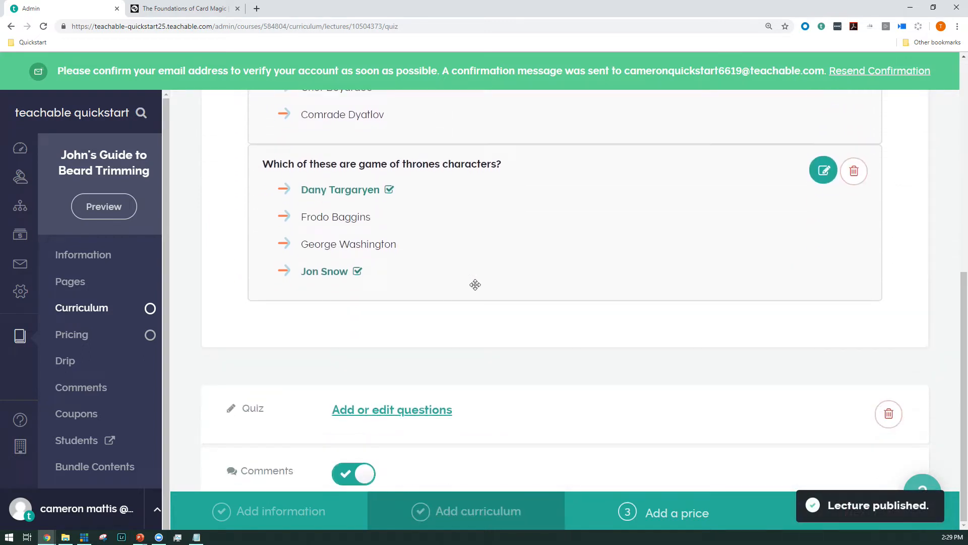
{"action": "scroll", "coordinate": [361, 385], "scroll_direction": "up", "scroll_amount": 5}
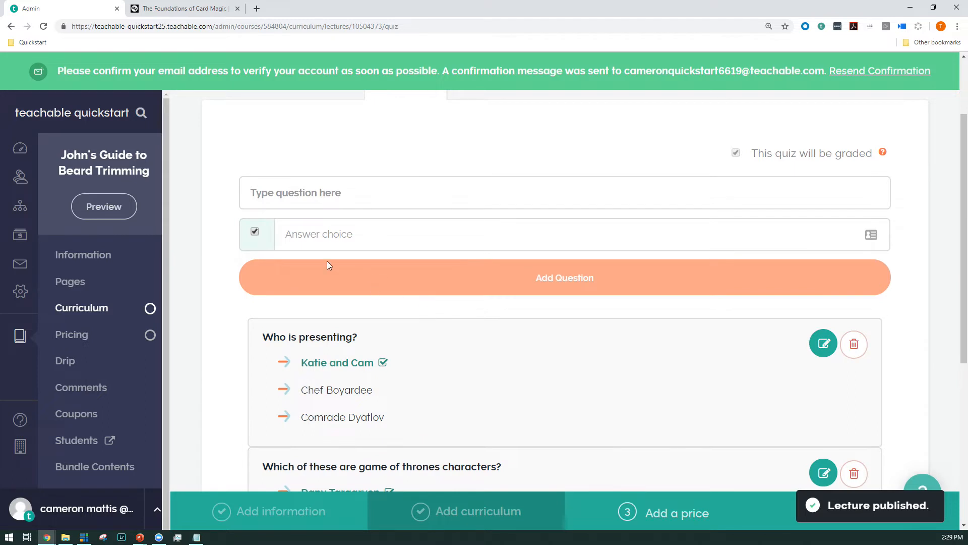
{"action": "scroll", "coordinate": [327, 265], "scroll_direction": "up", "scroll_amount": 2}
{"action": "left_click", "coordinate": [118, 311]}
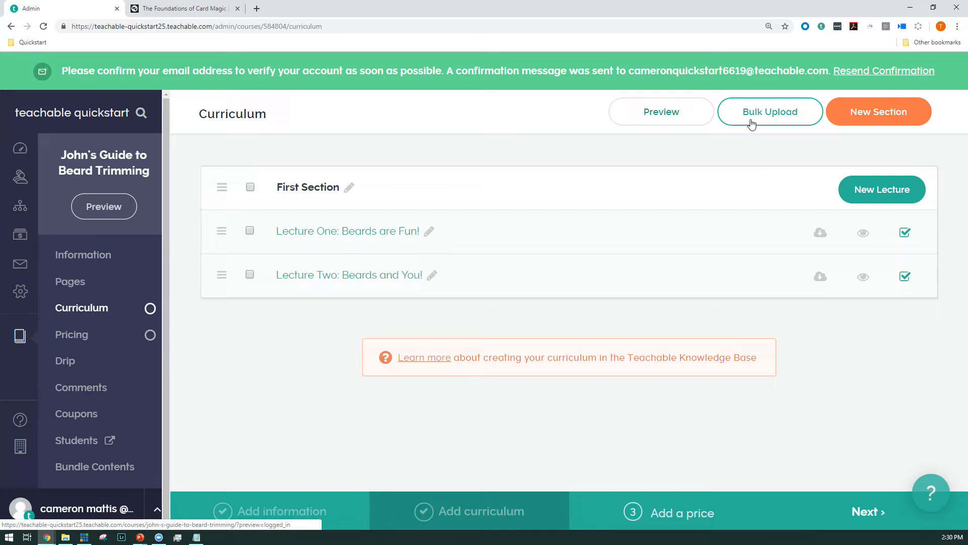
{"action": "left_click", "coordinate": [834, 121]}
{"action": "left_click", "coordinate": [474, 225]}
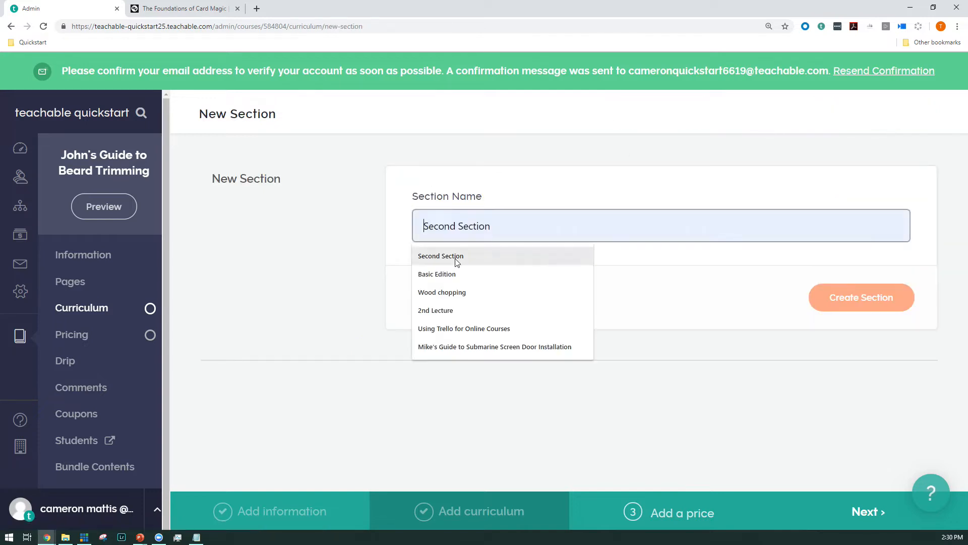
{"action": "left_click", "coordinate": [432, 258]}
{"action": "left_click", "coordinate": [855, 296]}
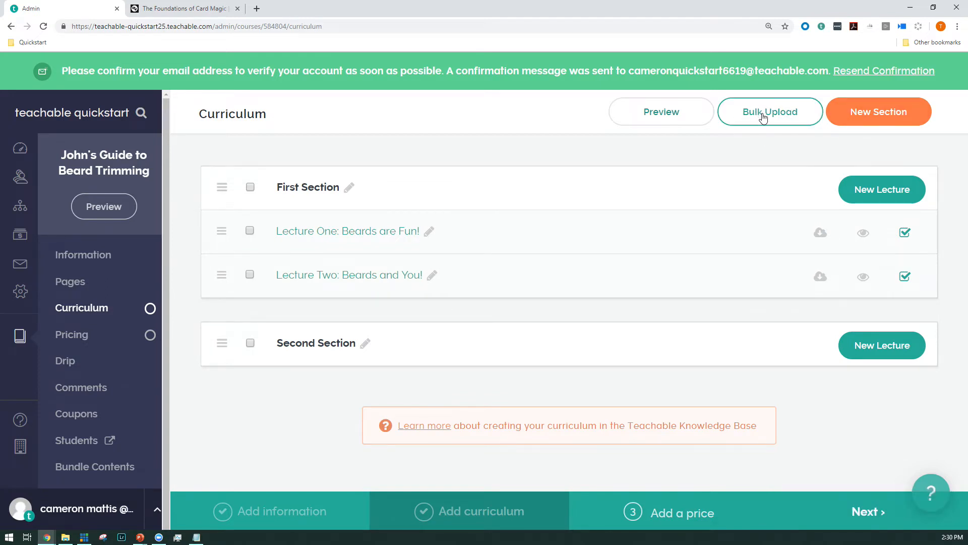
Step: Bulk-upload the seven lecture MP4 files, from "A Fantastic Lecture.mp4" to "The Best Lecture Ever.mp4", from the computer to the curriculum
{"action": "left_click", "coordinate": [763, 116]}
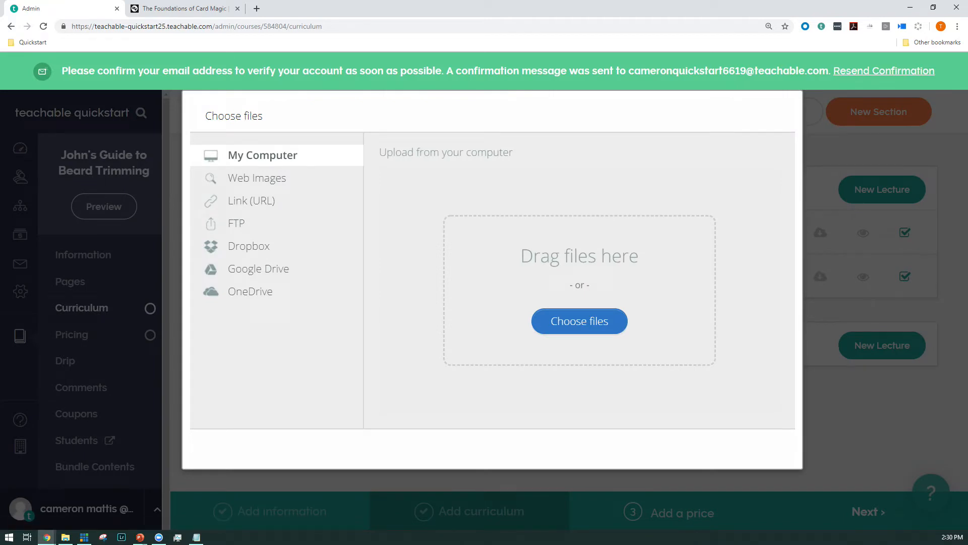
{"action": "key", "text": "alt+Tab"}
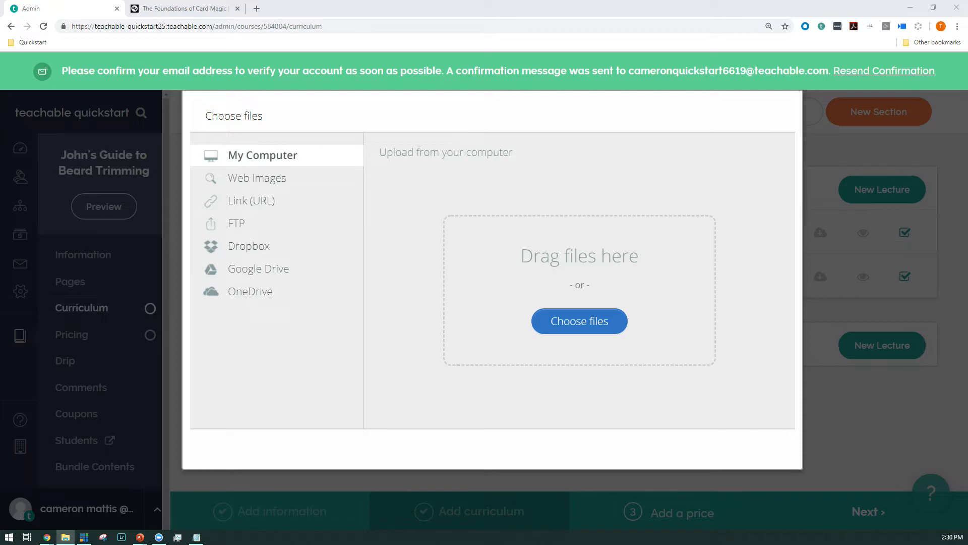
{"action": "left_click_drag", "start_coordinate": [537, 189], "coordinate": [540, 248]}
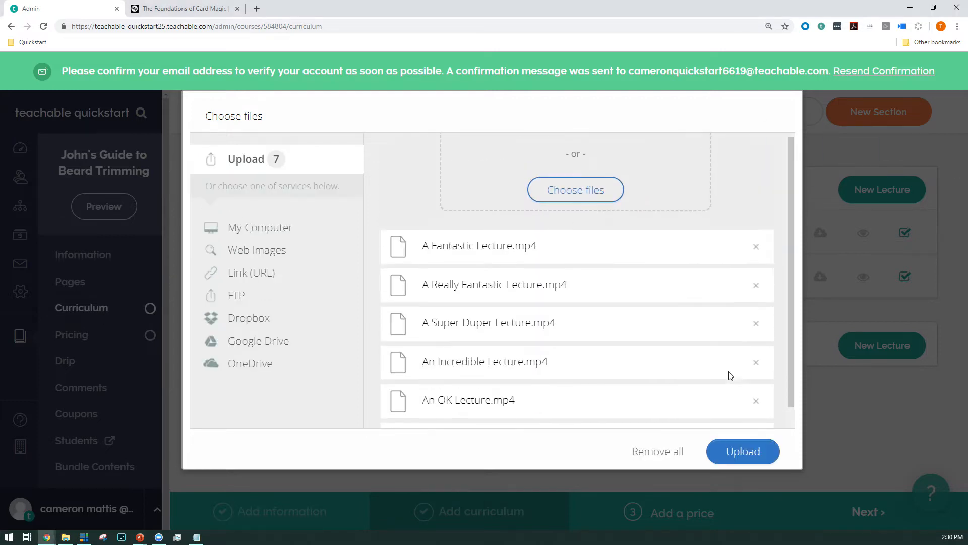
{"action": "scroll", "coordinate": [731, 371], "scroll_direction": "down", "scroll_amount": 3}
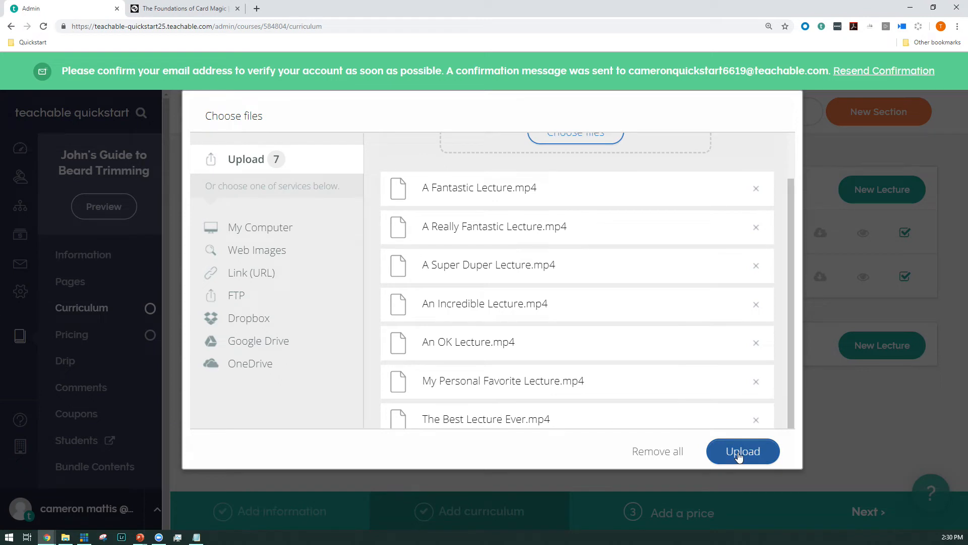
{"action": "left_click", "coordinate": [739, 455]}
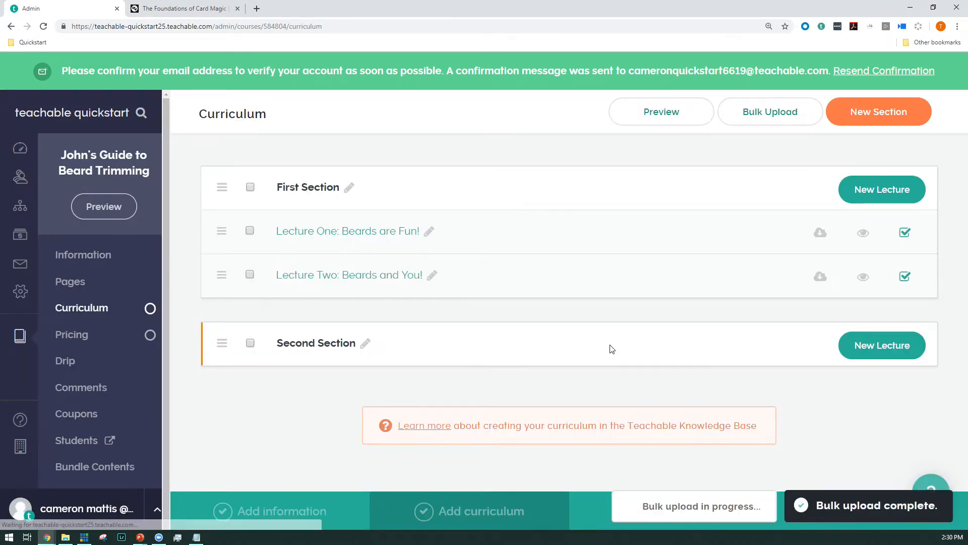
Step: Select all the draft lectures in Second Section and publish them in bulk
{"action": "scroll", "coordinate": [612, 349], "scroll_direction": "down", "scroll_amount": 3}
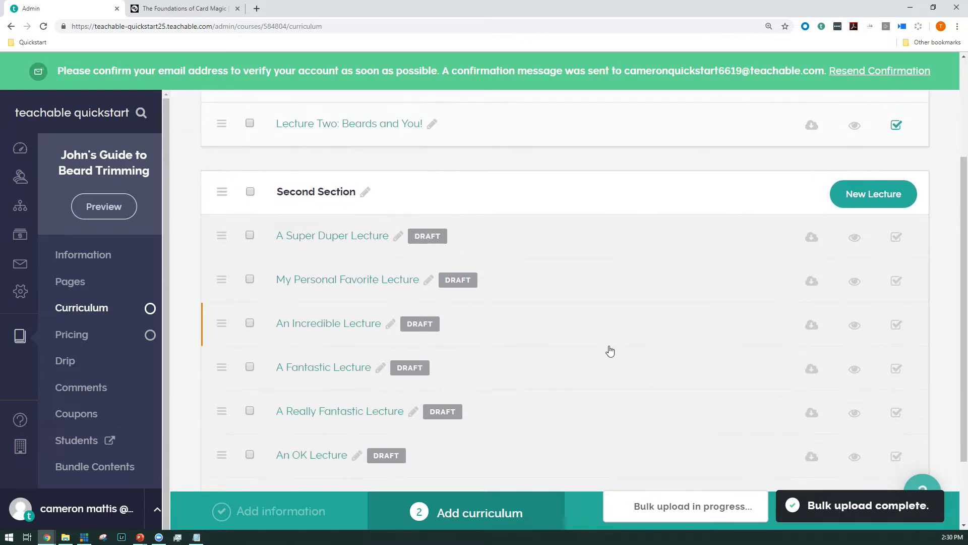
{"action": "scroll", "coordinate": [603, 350], "scroll_direction": "down", "scroll_amount": 2}
{"action": "scroll", "coordinate": [589, 361], "scroll_direction": "up", "scroll_amount": 1}
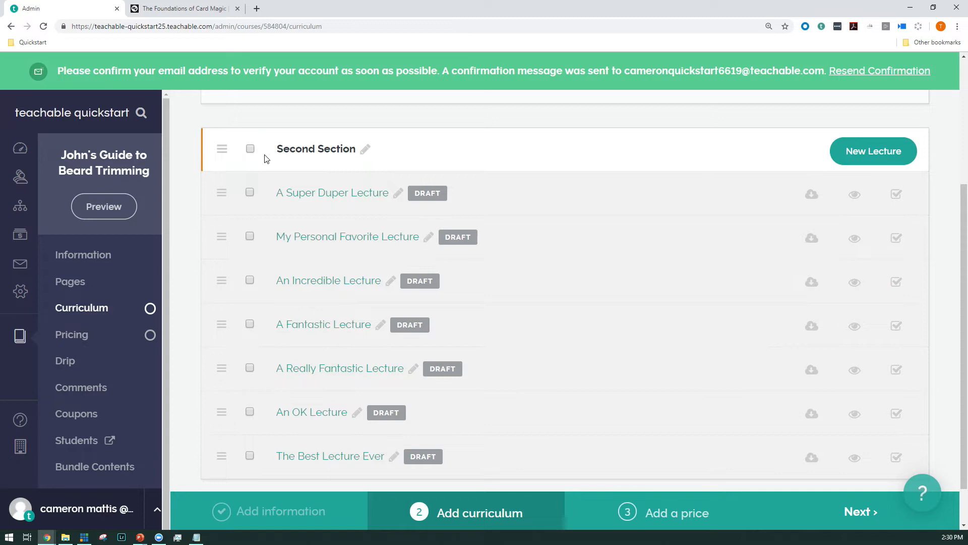
{"action": "left_click", "coordinate": [250, 149]}
{"action": "left_click", "coordinate": [393, 113]}
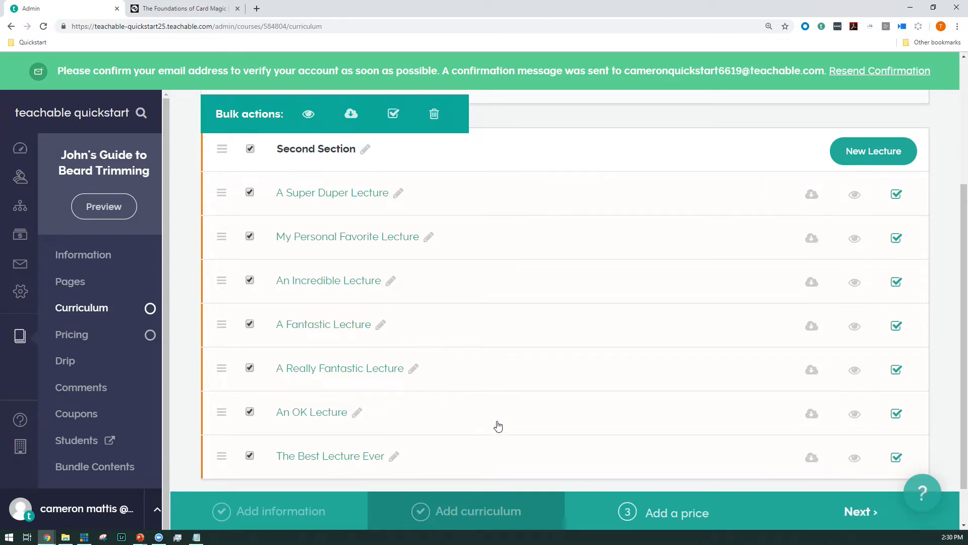
Step: Reorder the content items inside "Lecture One: Beards are Fun!" and return to the curriculum overview
{"action": "scroll", "coordinate": [499, 426], "scroll_direction": "up", "scroll_amount": 4}
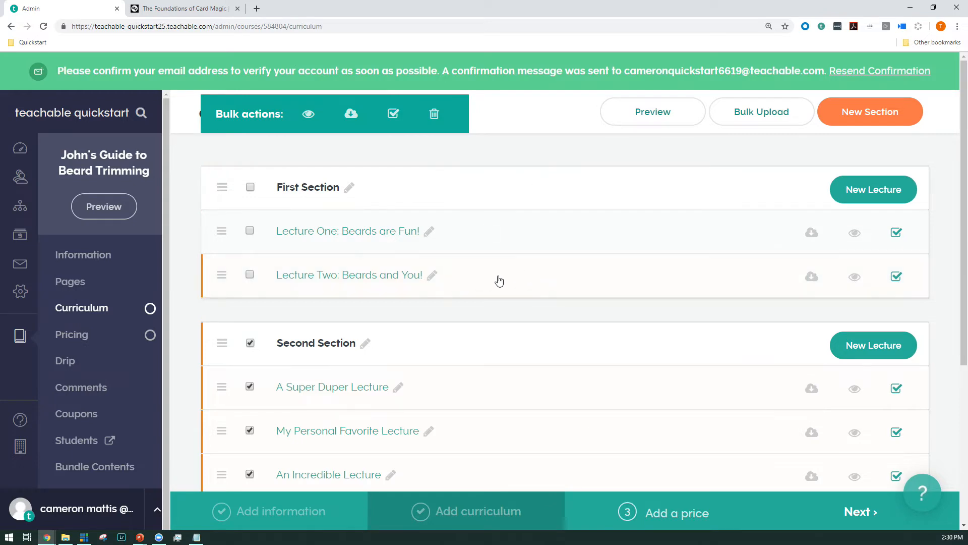
{"action": "left_click", "coordinate": [508, 237]}
{"action": "scroll", "coordinate": [519, 316], "scroll_direction": "down", "scroll_amount": 5}
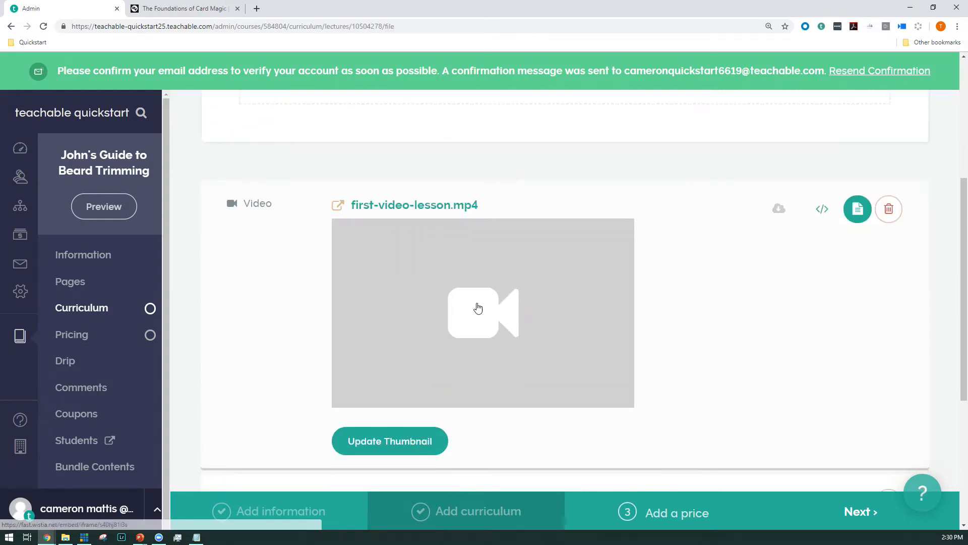
{"action": "scroll", "coordinate": [502, 311], "scroll_direction": "down", "scroll_amount": 5}
{"action": "left_click_drag", "start_coordinate": [300, 267], "coordinate": [281, 326]}
{"action": "scroll", "coordinate": [353, 308], "scroll_direction": "up", "scroll_amount": 3}
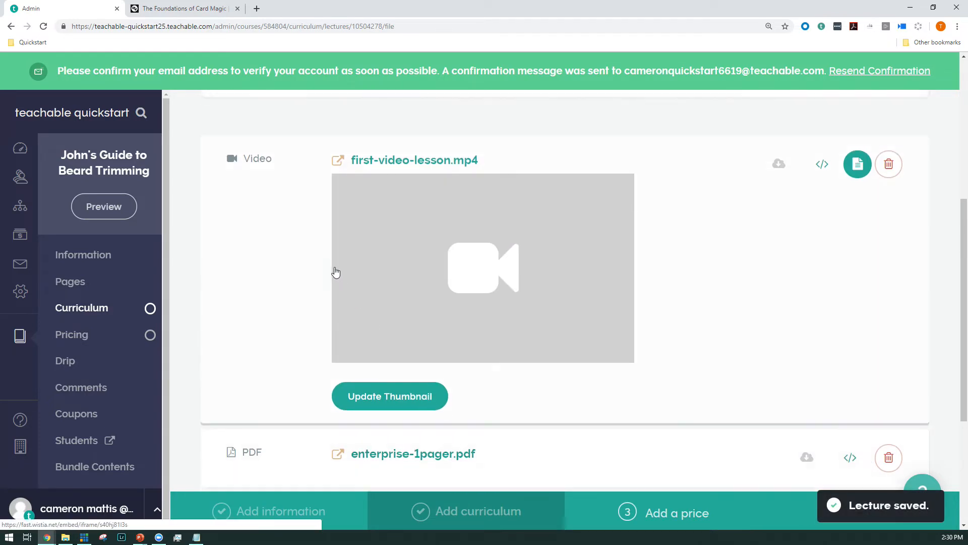
{"action": "key", "text": "alt+Left"}
Step: Move "An Incredible Lecture" to the end of Second Section and "A Super Duper Lecture" to the end of First Section
{"action": "scroll", "coordinate": [345, 360], "scroll_direction": "down", "scroll_amount": 3}
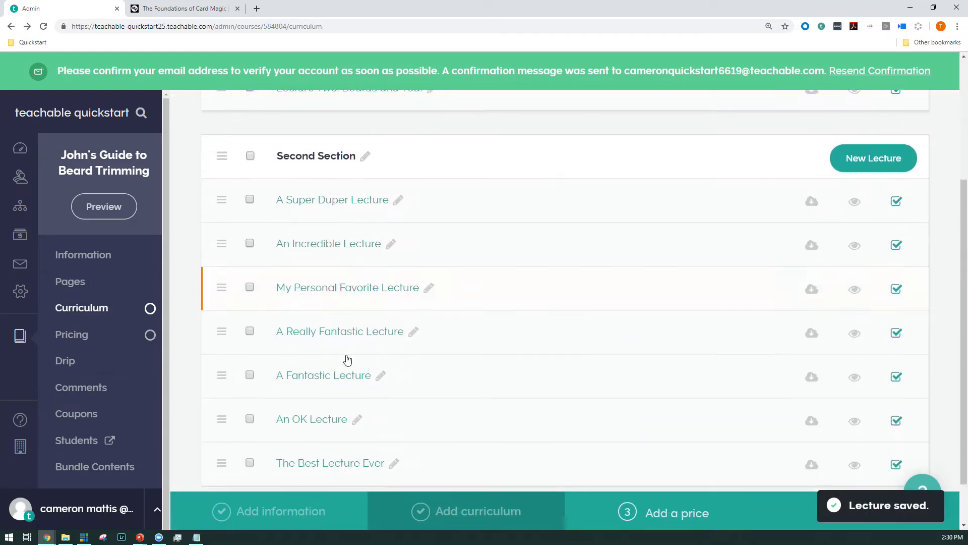
{"action": "left_click_drag", "start_coordinate": [221, 225], "coordinate": [235, 429]}
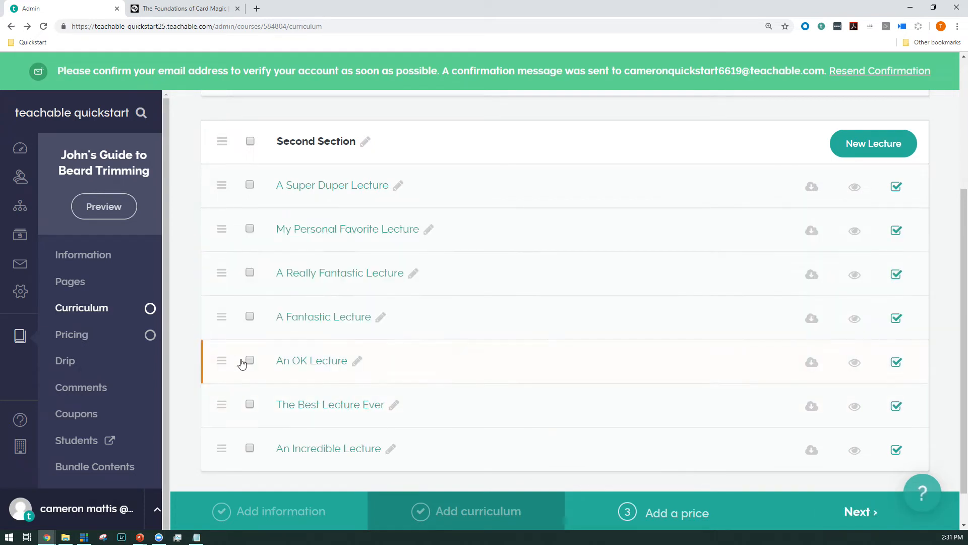
{"action": "left_click_drag", "start_coordinate": [222, 385], "coordinate": [227, 317]}
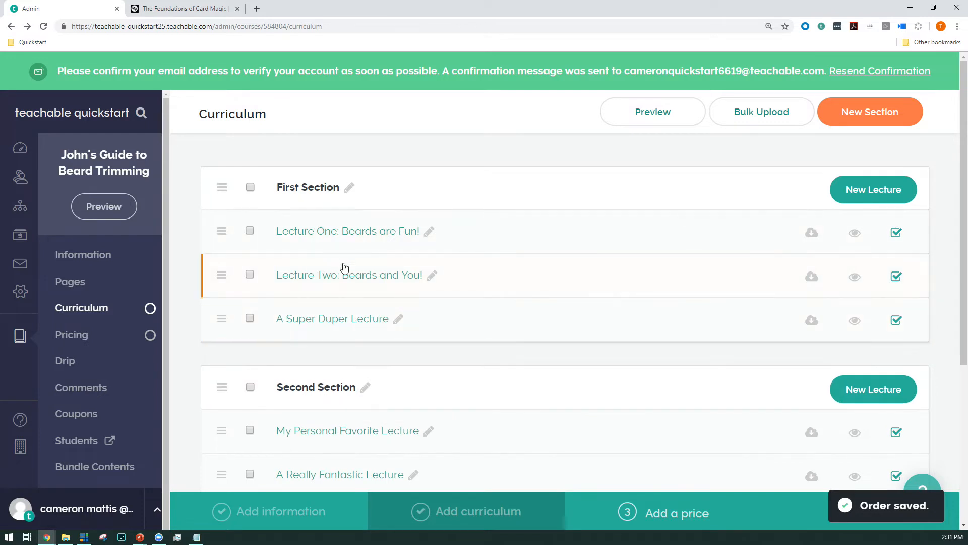
Step: Enable free preview for "Lecture One: Beards are Fun!" and "Lecture Two: Beards and You!"
{"action": "scroll", "coordinate": [344, 268], "scroll_direction": "down", "scroll_amount": 3}
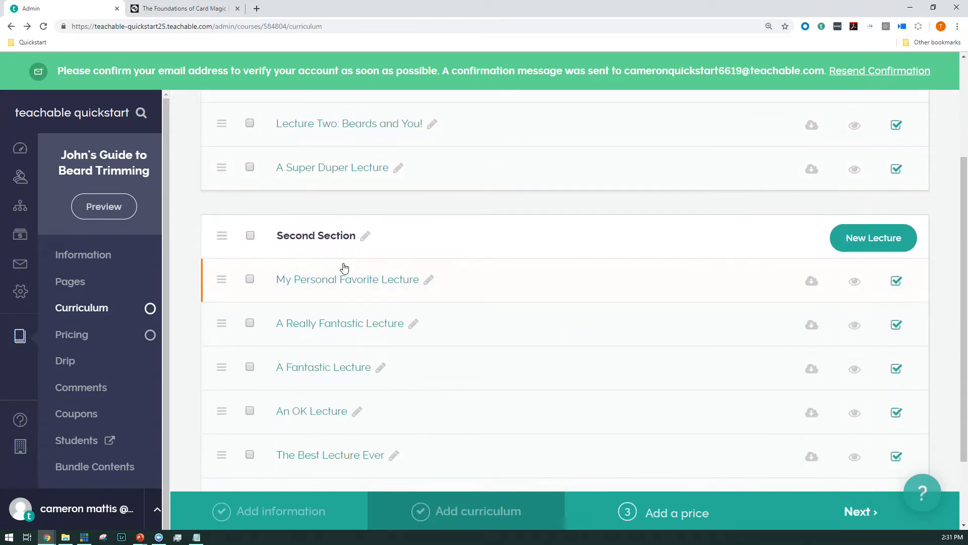
{"action": "scroll", "coordinate": [567, 365], "scroll_direction": "up", "scroll_amount": 3}
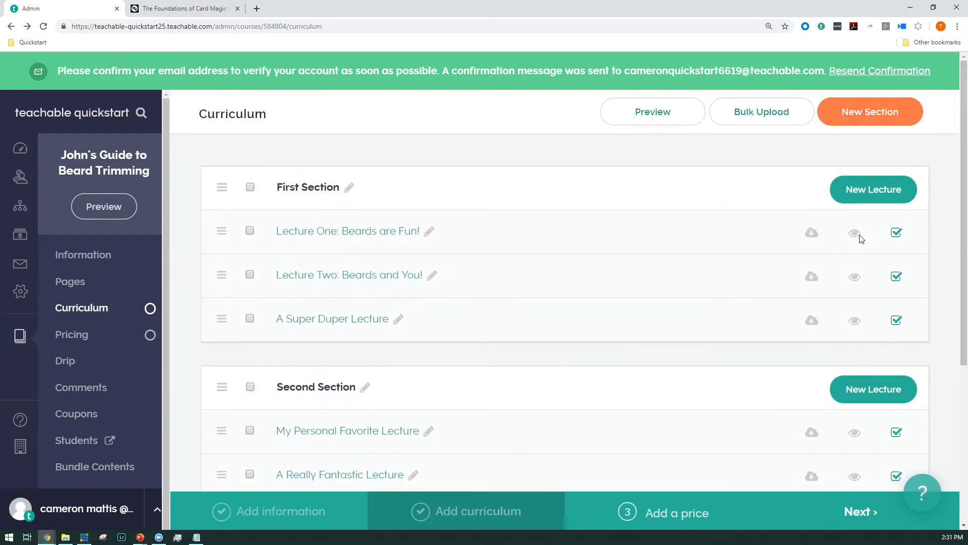
{"action": "left_click", "coordinate": [855, 276]}
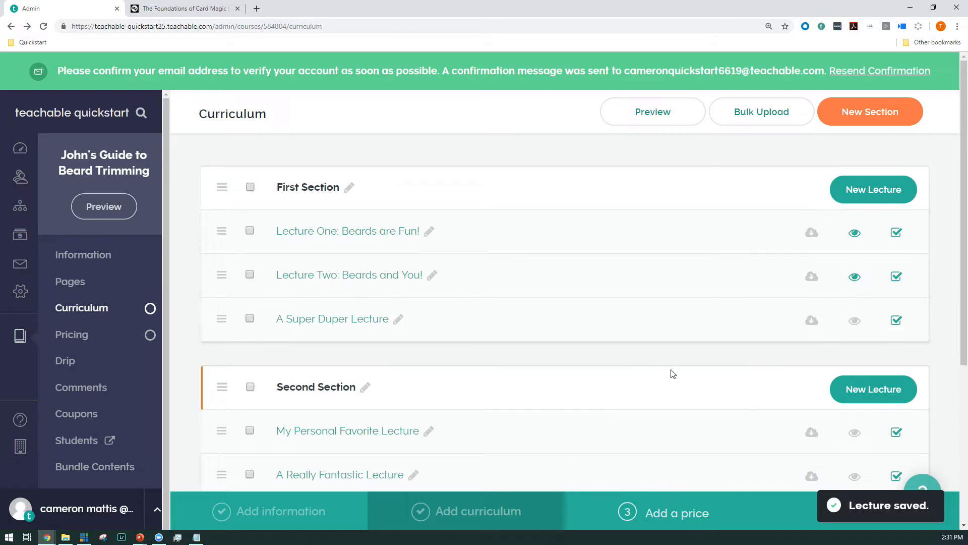
{"action": "scroll", "coordinate": [432, 362], "scroll_direction": "down", "scroll_amount": 5}
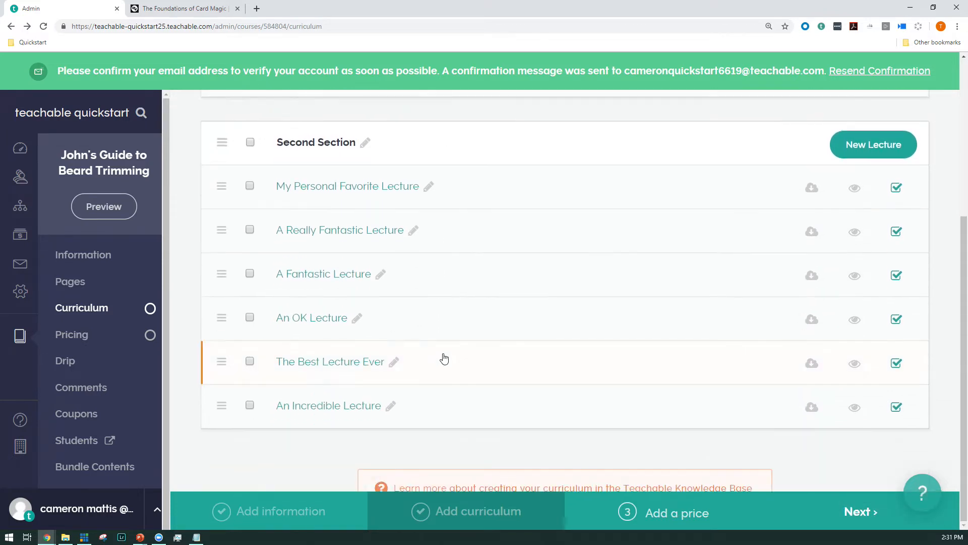
Step: Add a one-time purchase pricing plan of 299 USD to the course
{"action": "left_click", "coordinate": [643, 520]}
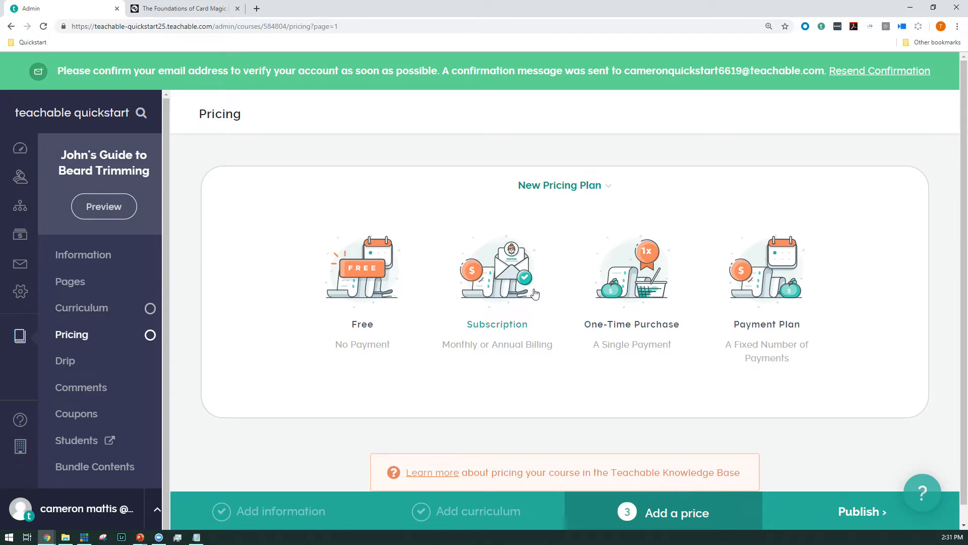
{"action": "left_click", "coordinate": [631, 297]}
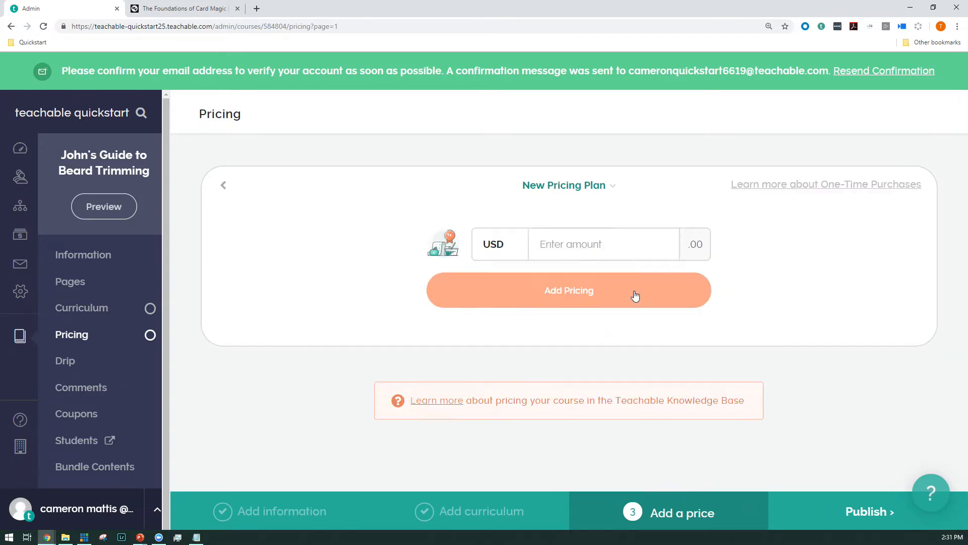
{"action": "left_click", "coordinate": [494, 249]}
{"action": "scroll", "coordinate": [497, 349], "scroll_direction": "down", "scroll_amount": 2}
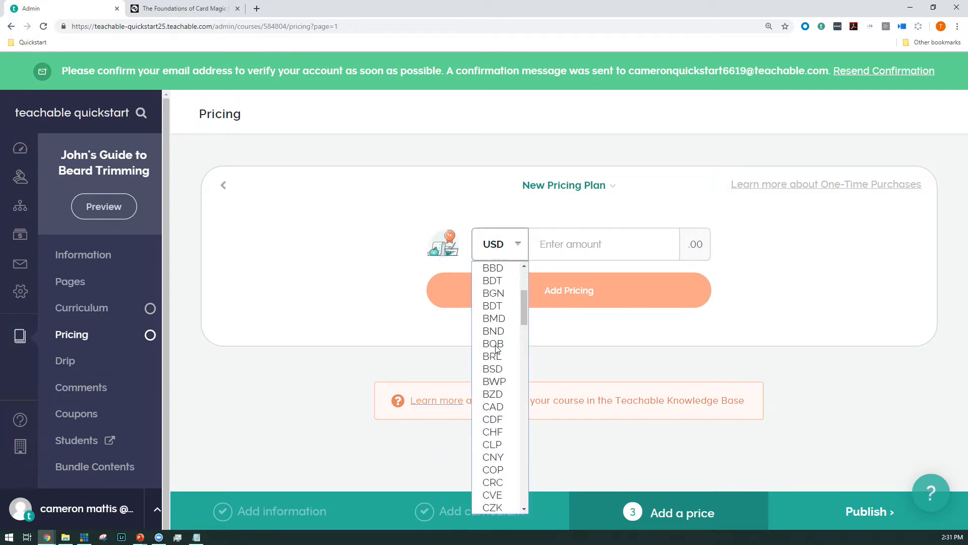
{"action": "scroll", "coordinate": [497, 349], "scroll_direction": "down", "scroll_amount": 10}
{"action": "left_click", "coordinate": [375, 406]}
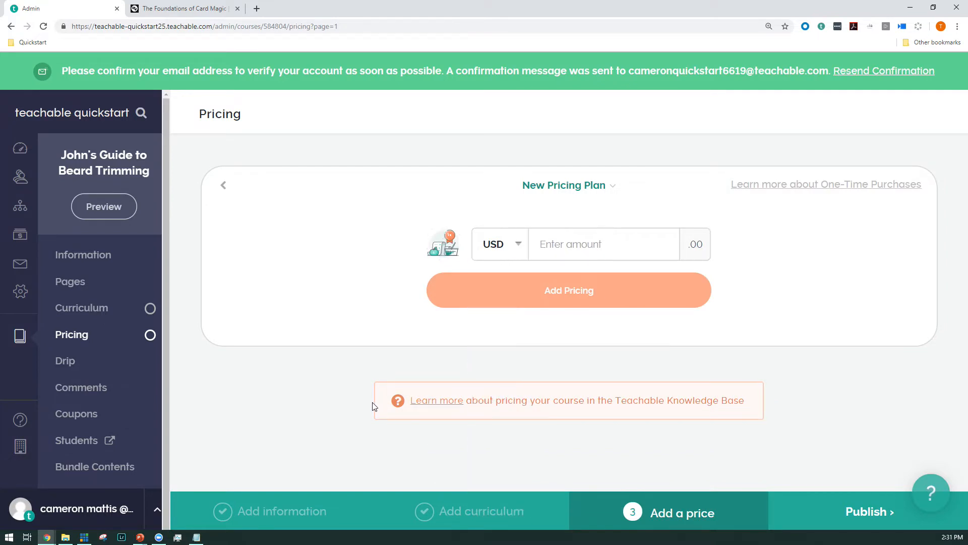
{"action": "left_click", "coordinate": [569, 252]}
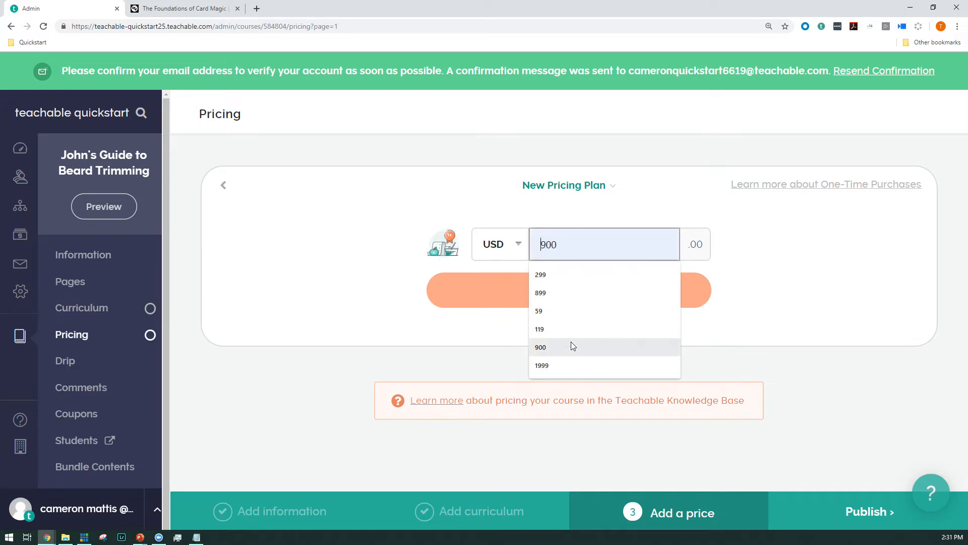
{"action": "left_click", "coordinate": [554, 274]}
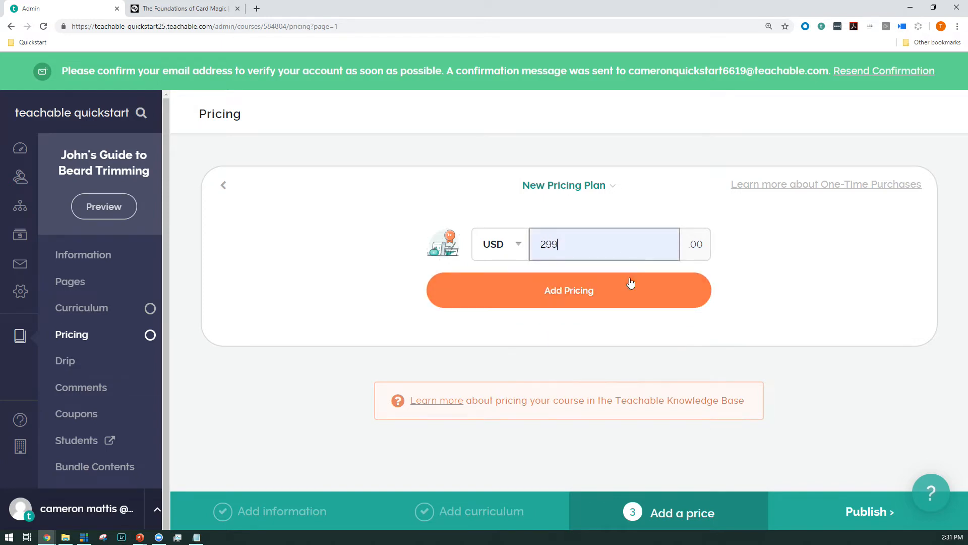
{"action": "left_click", "coordinate": [548, 293]}
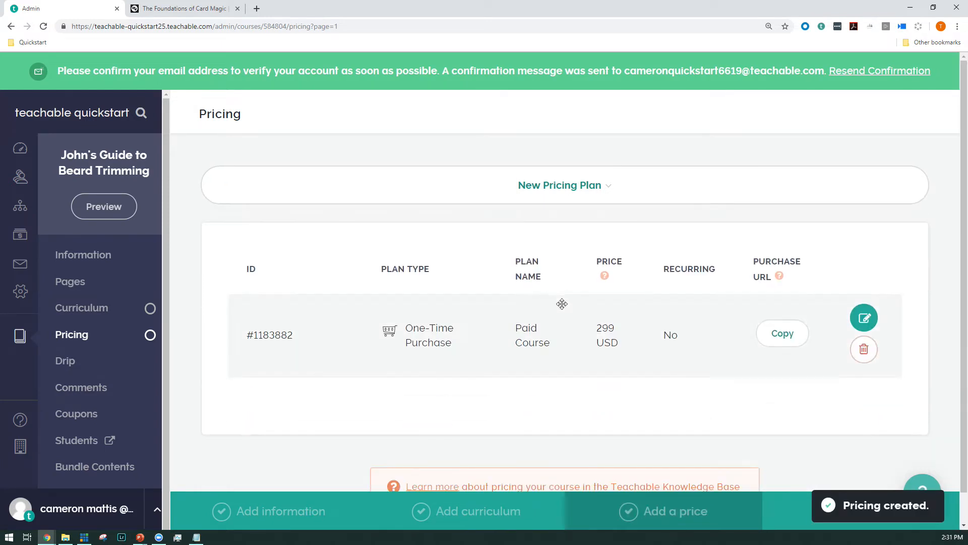
{"action": "left_click", "coordinate": [852, 316]}
{"action": "left_click_drag", "start_coordinate": [400, 237], "coordinate": [122, 248]}
{"action": "left_click", "coordinate": [121, 248]}
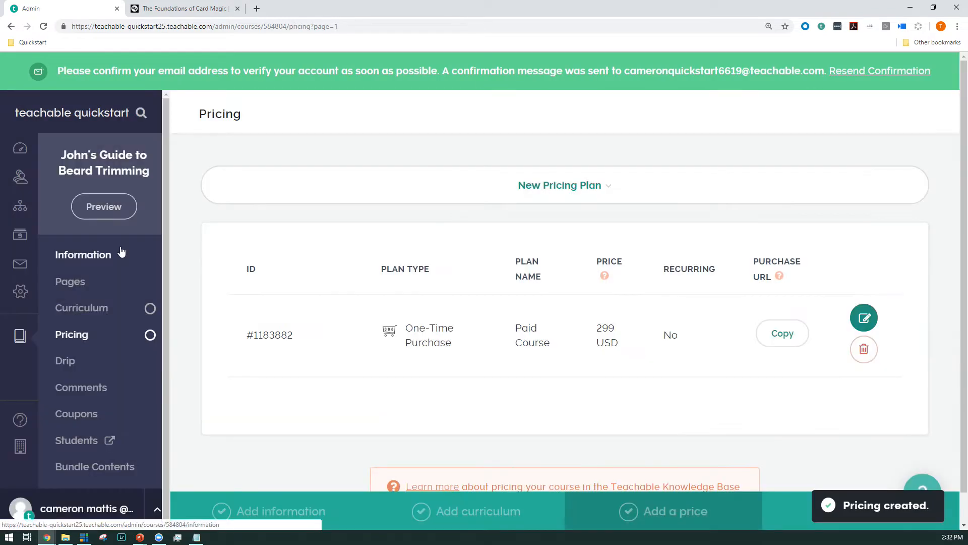
Step: Open the 299 USD pricing plan for editing and rename it "Basic Edition"
{"action": "left_click", "coordinate": [860, 316]}
{"action": "triple_click", "coordinate": [211, 228]}
{"action": "type", "text": "Basic Edition"}
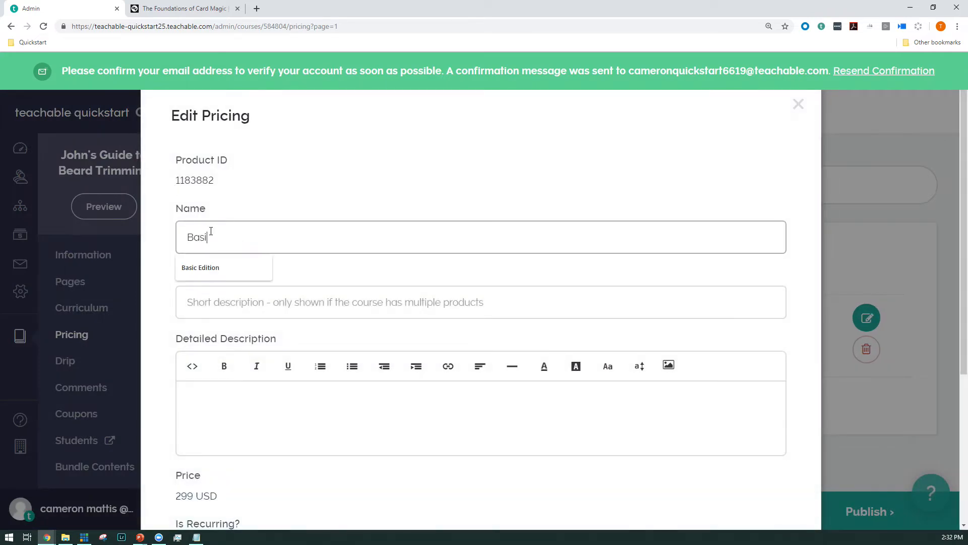
{"action": "key", "text": "Down"}
{"action": "key", "text": "Tab"}
Step: Set the plan's subtitle to "Includes only the course" and save the pricing plan
{"action": "type", "text": "In"}
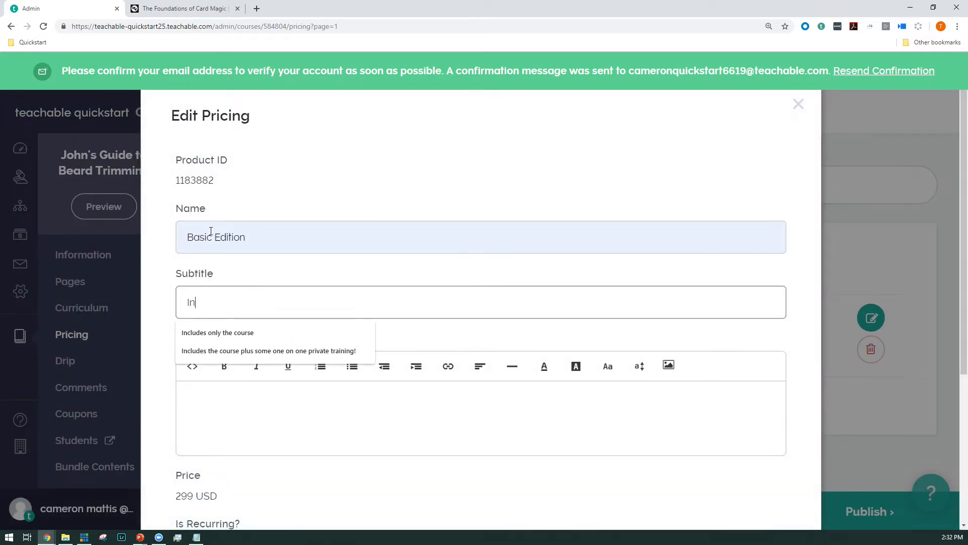
{"action": "key", "text": "Down"}
{"action": "key", "text": "Return"}
{"action": "scroll", "coordinate": [676, 323], "scroll_direction": "down", "scroll_amount": 4}
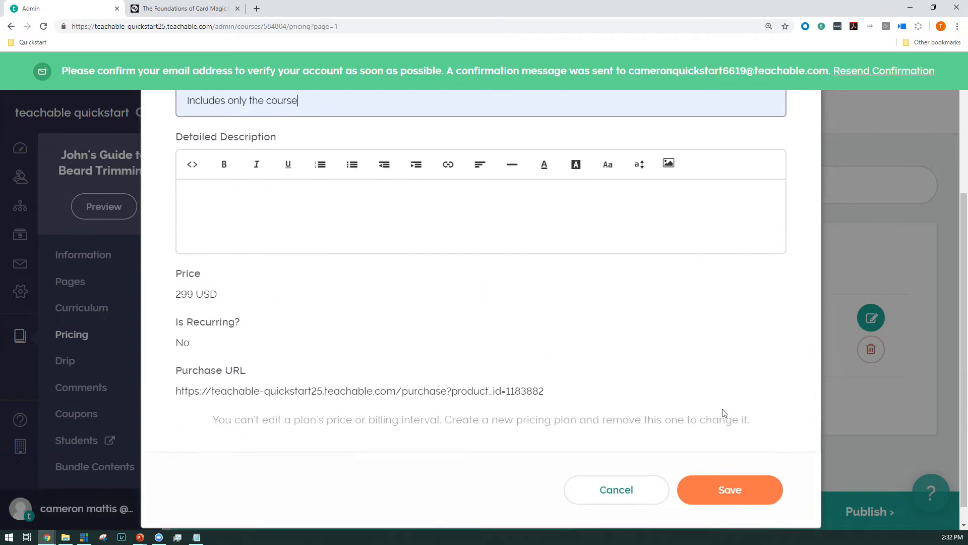
{"action": "left_click", "coordinate": [720, 493]}
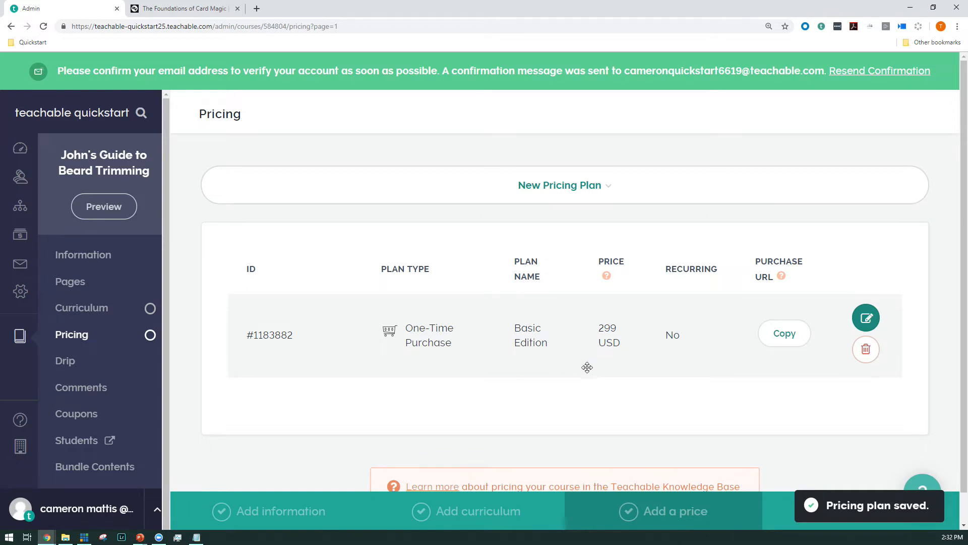
Step: Start a new one-time purchase pricing plan and set its price to 899 USD
{"action": "left_click", "coordinate": [583, 193]}
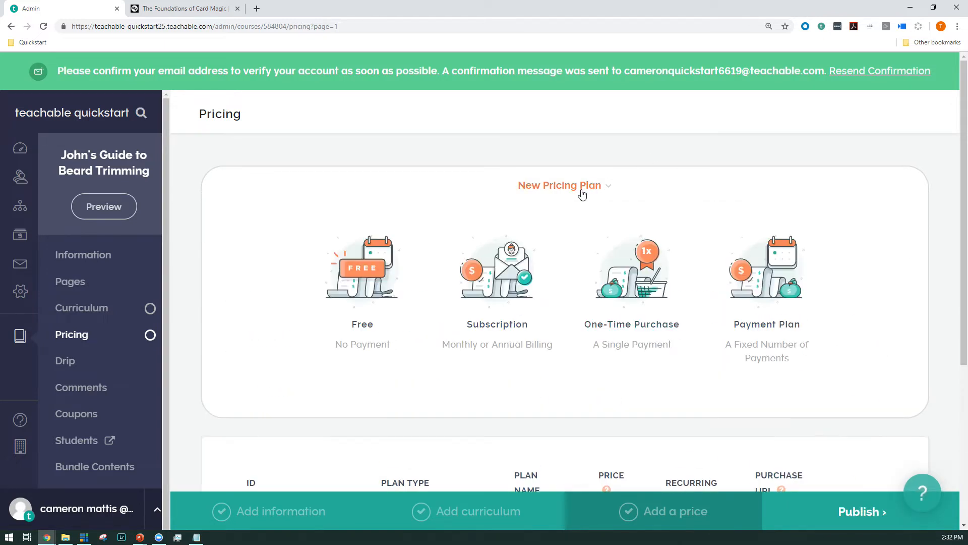
{"action": "scroll", "coordinate": [630, 237], "scroll_direction": "down", "scroll_amount": 1}
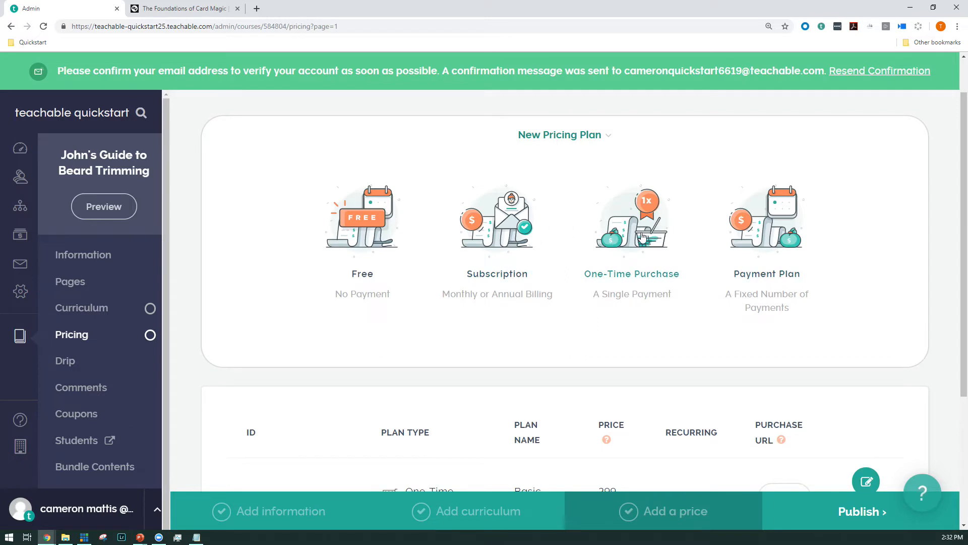
{"action": "left_click", "coordinate": [632, 222]}
{"action": "left_click", "coordinate": [583, 194]}
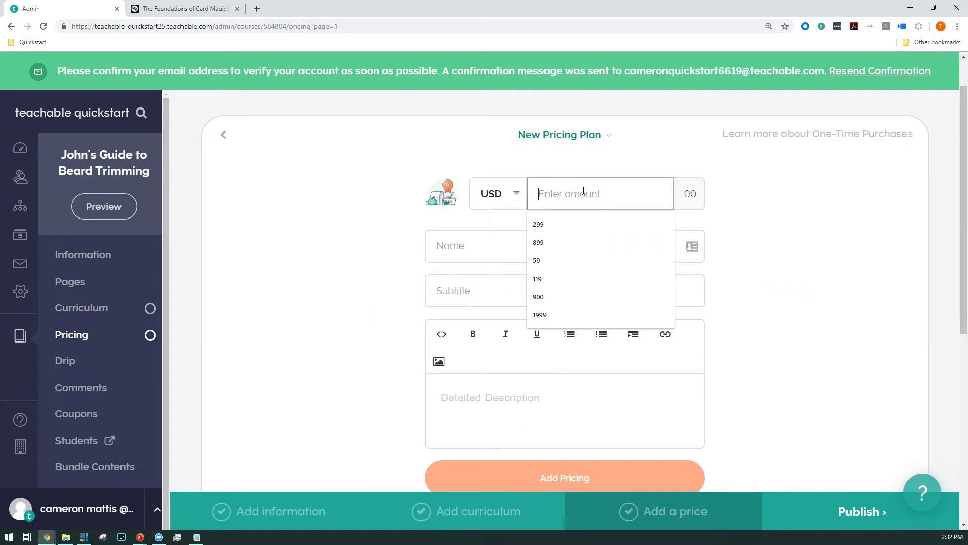
{"action": "left_click", "coordinate": [555, 242]}
Step: Name the plan "VIP Edition", subtitle it "Includes the course plus some one on one private training!", and add the pricing
{"action": "left_click", "coordinate": [547, 243]}
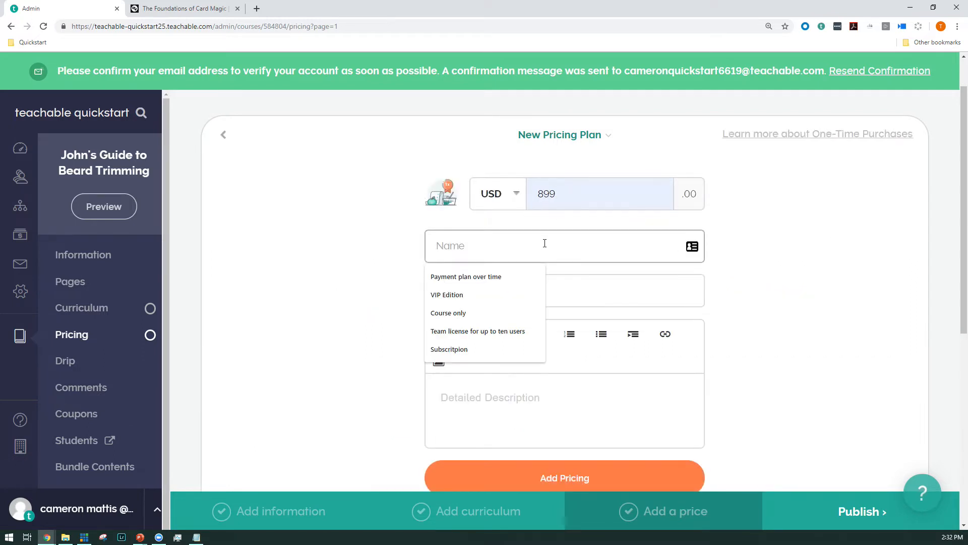
{"action": "left_click", "coordinate": [485, 295]}
{"action": "left_click", "coordinate": [485, 296]}
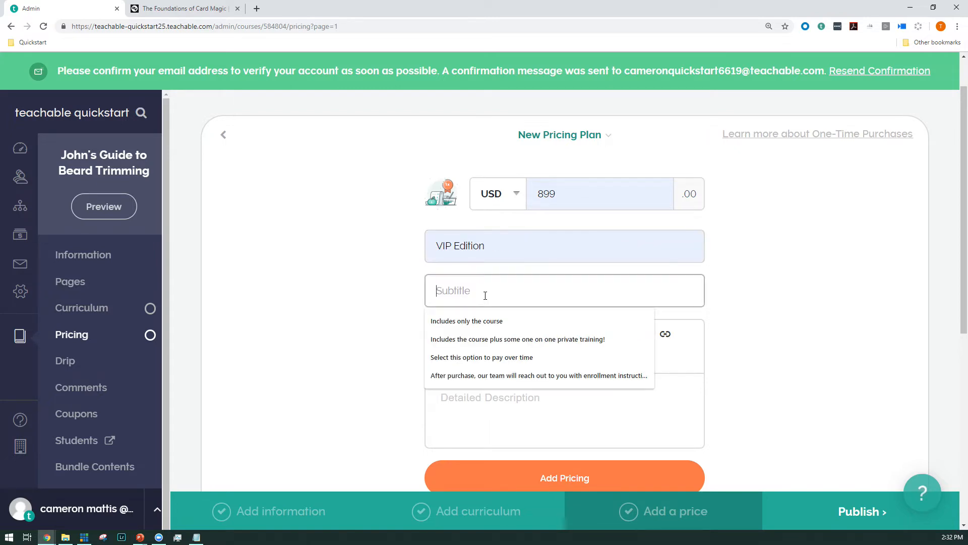
{"action": "left_click", "coordinate": [515, 339]}
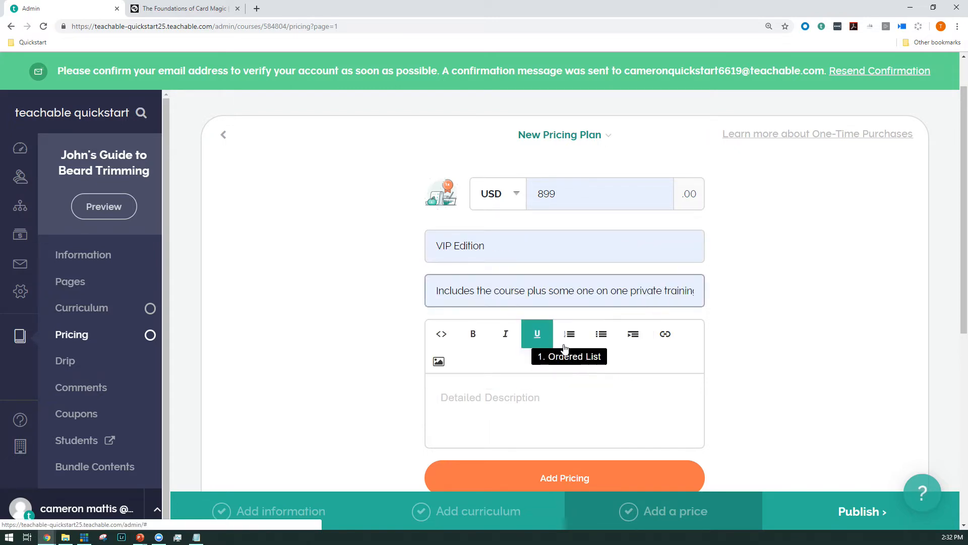
{"action": "scroll", "coordinate": [583, 352], "scroll_direction": "down", "scroll_amount": 1}
{"action": "left_click_drag", "start_coordinate": [541, 145], "coordinate": [555, 146]}
{"action": "left_click", "coordinate": [557, 149]}
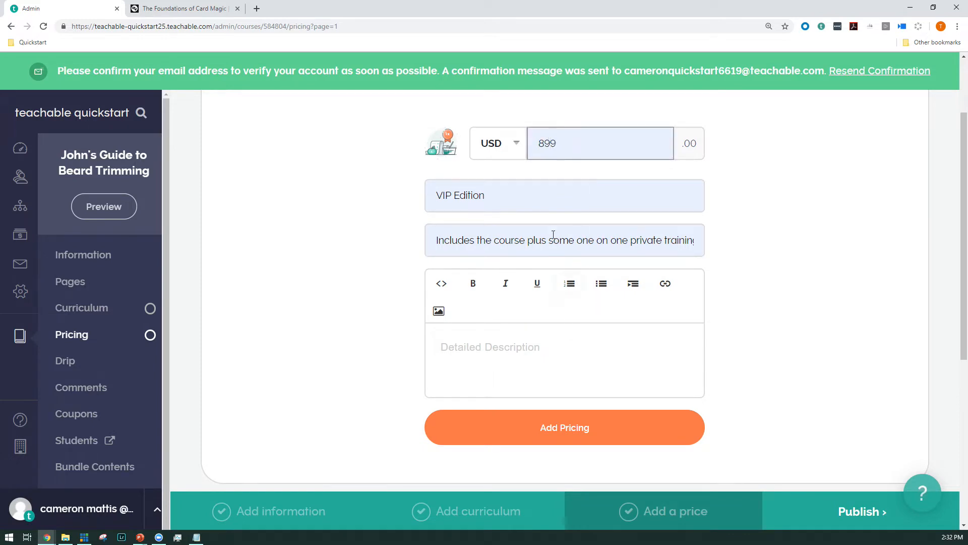
{"action": "left_click", "coordinate": [547, 432]}
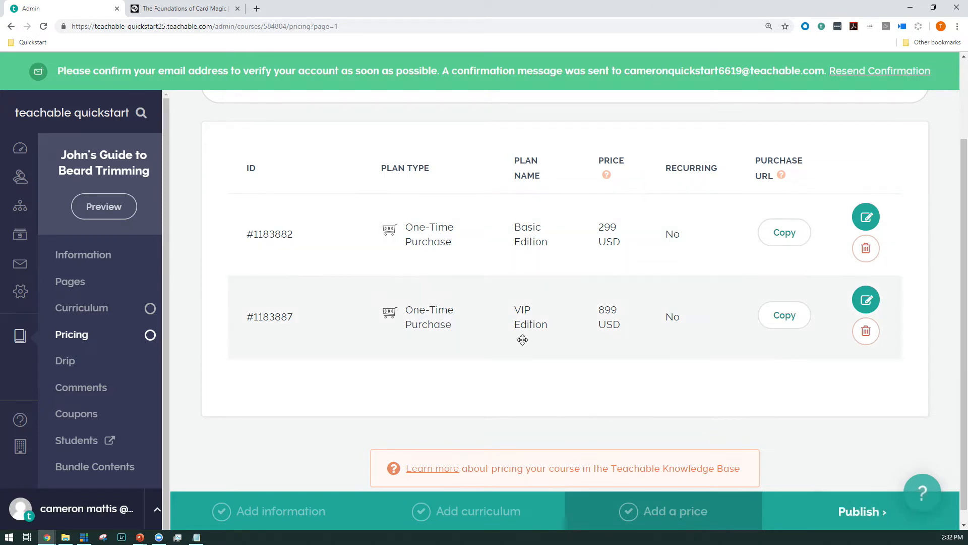
Step: Start a new payment plan with 3 monthly payments of 119 USD each
{"action": "scroll", "coordinate": [523, 337], "scroll_direction": "up", "scroll_amount": 2}
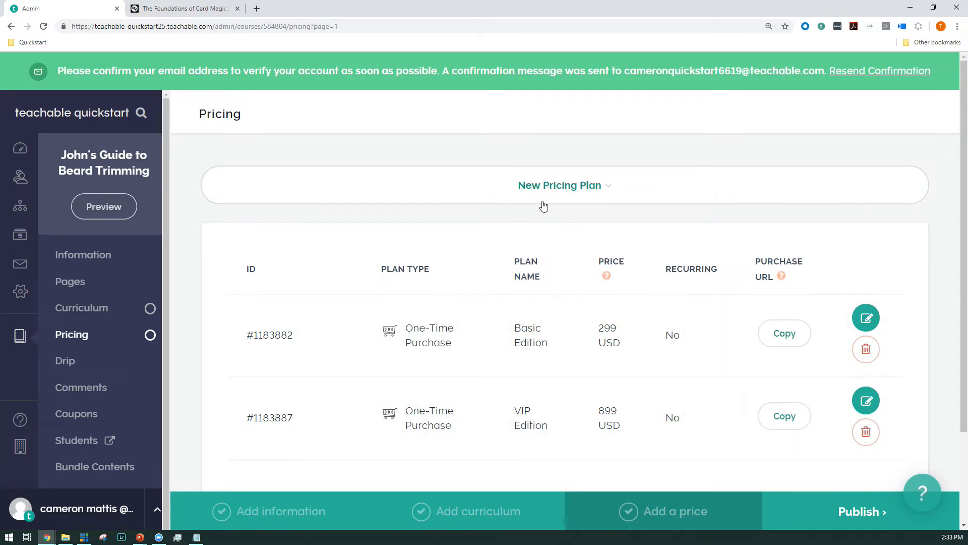
{"action": "left_click", "coordinate": [546, 185]}
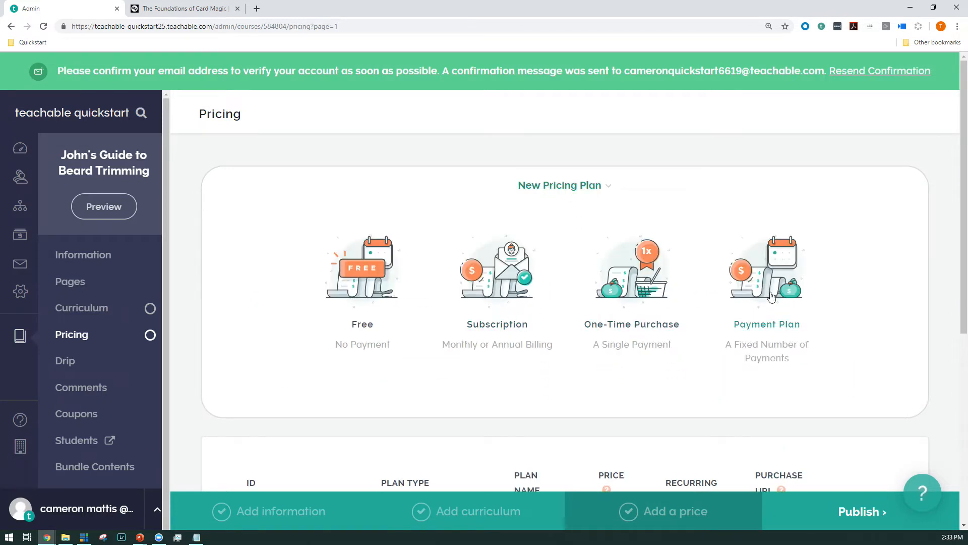
{"action": "left_click", "coordinate": [771, 296]}
{"action": "left_click", "coordinate": [528, 279]}
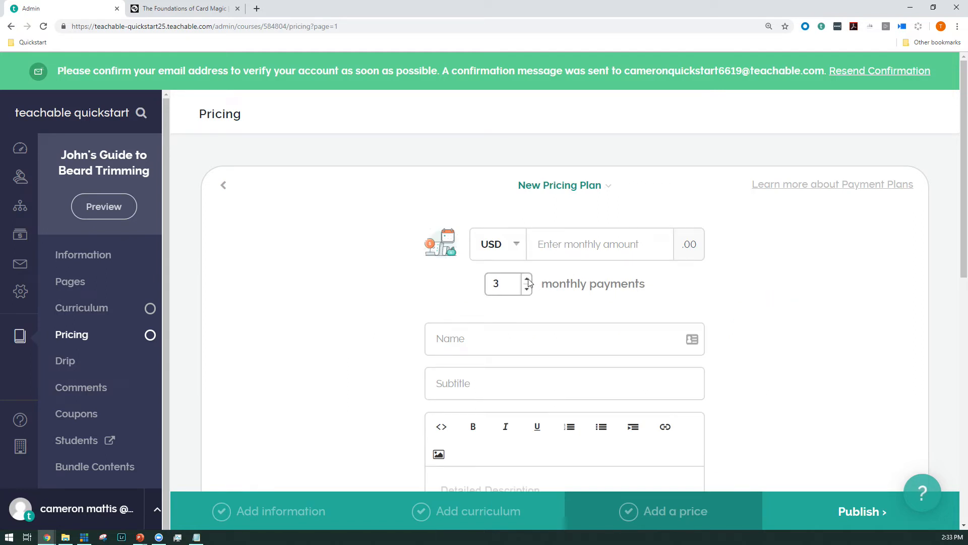
{"action": "left_click", "coordinate": [578, 244]}
{"action": "left_click", "coordinate": [559, 328]}
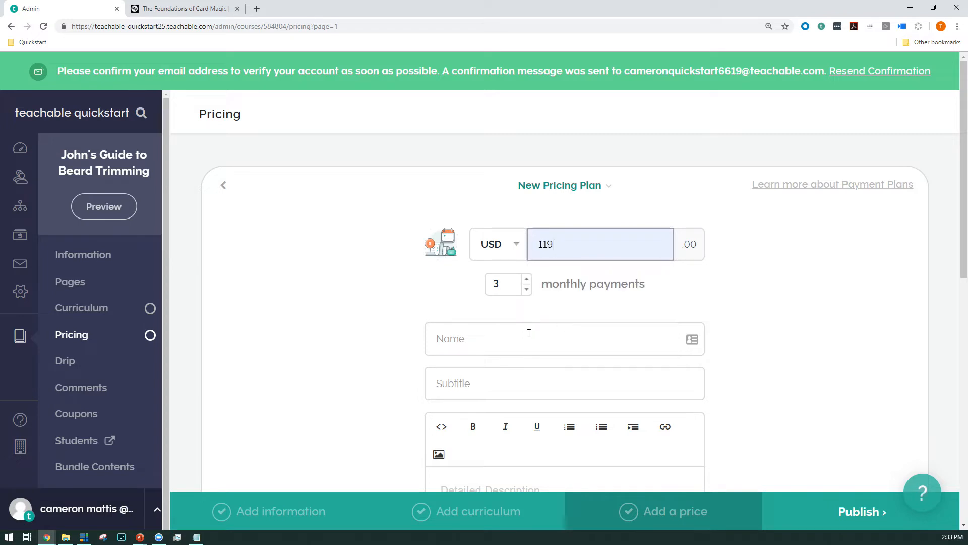
Step: Name the plan "Payment plan over time", subtitle it "Select this option to pay over time", and add the pricing
{"action": "left_click", "coordinate": [512, 336]}
{"action": "left_click", "coordinate": [498, 371]}
{"action": "scroll", "coordinate": [497, 372], "scroll_direction": "down", "scroll_amount": 4}
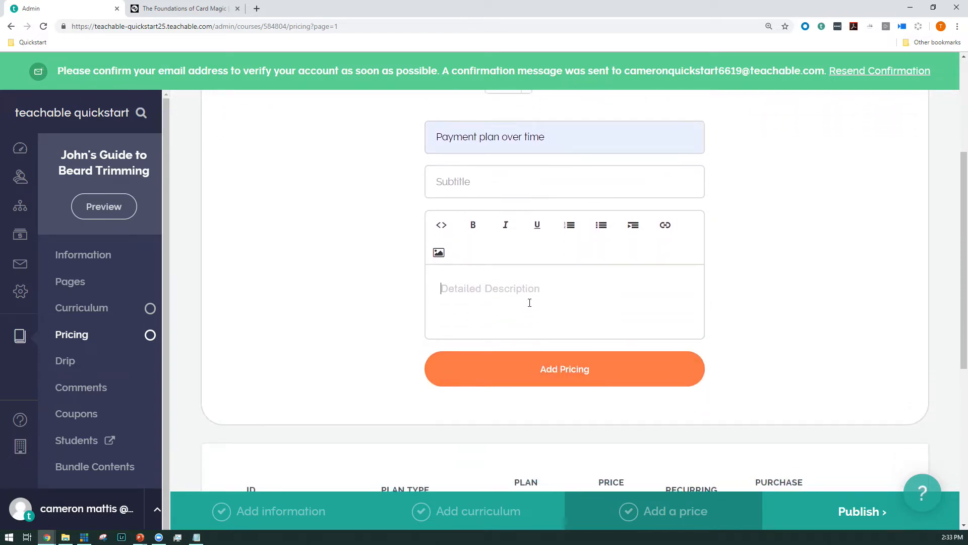
{"action": "left_click", "coordinate": [533, 194]}
{"action": "left_click", "coordinate": [477, 251]}
{"action": "left_click", "coordinate": [538, 378]}
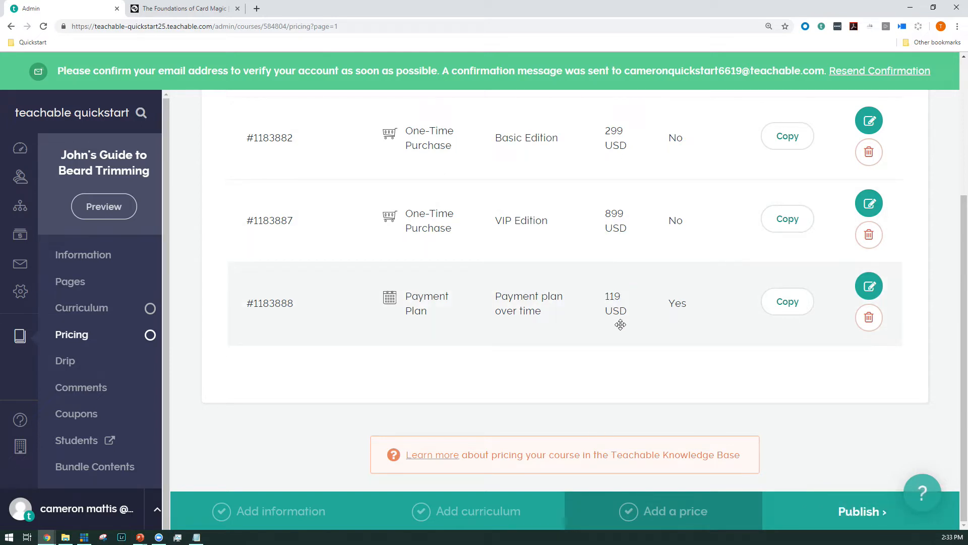
Step: Review the list of pricing plans and publish the course
{"action": "scroll", "coordinate": [717, 321], "scroll_direction": "up", "scroll_amount": 2}
{"action": "scroll", "coordinate": [708, 324], "scroll_direction": "up", "scroll_amount": 2}
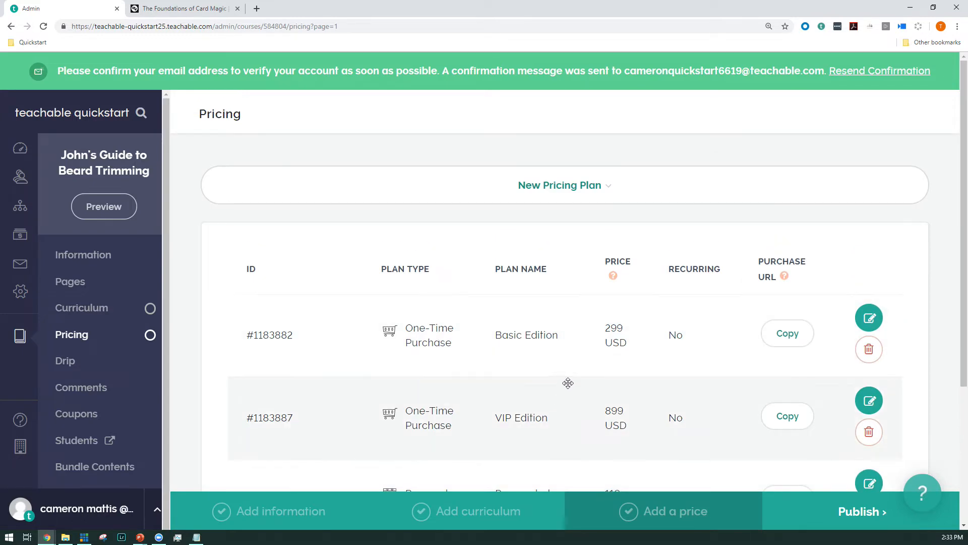
{"action": "scroll", "coordinate": [541, 430], "scroll_direction": "down", "scroll_amount": 4}
{"action": "scroll", "coordinate": [523, 326], "scroll_direction": "up", "scroll_amount": 4}
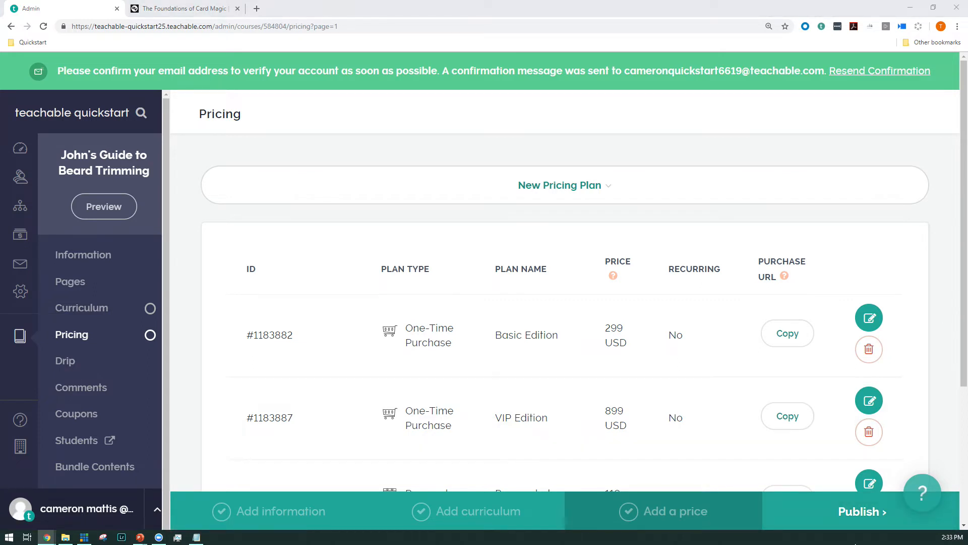
{"action": "left_click", "coordinate": [855, 513]}
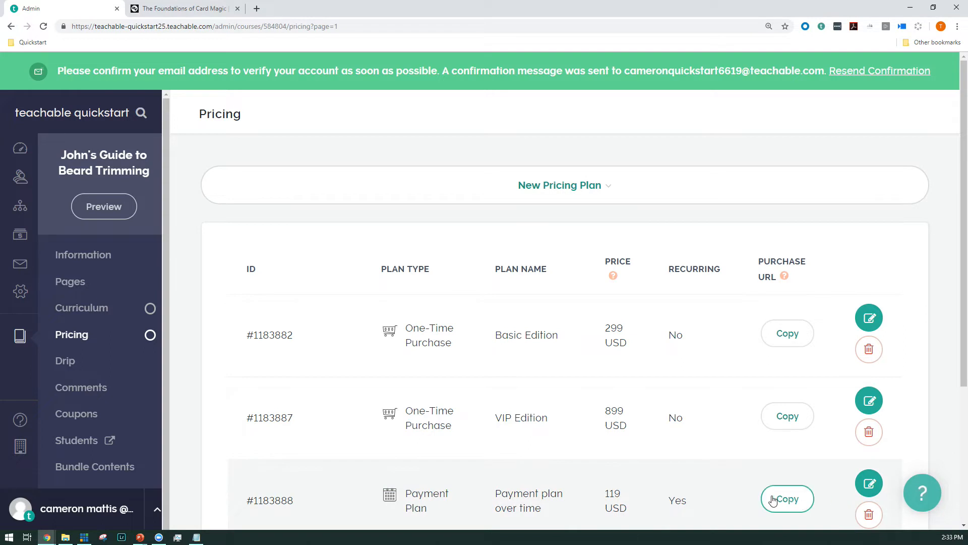
Step: Open the course's Pages section in a separate browser tab and switch to it
{"action": "middle_click", "coordinate": [76, 283]}
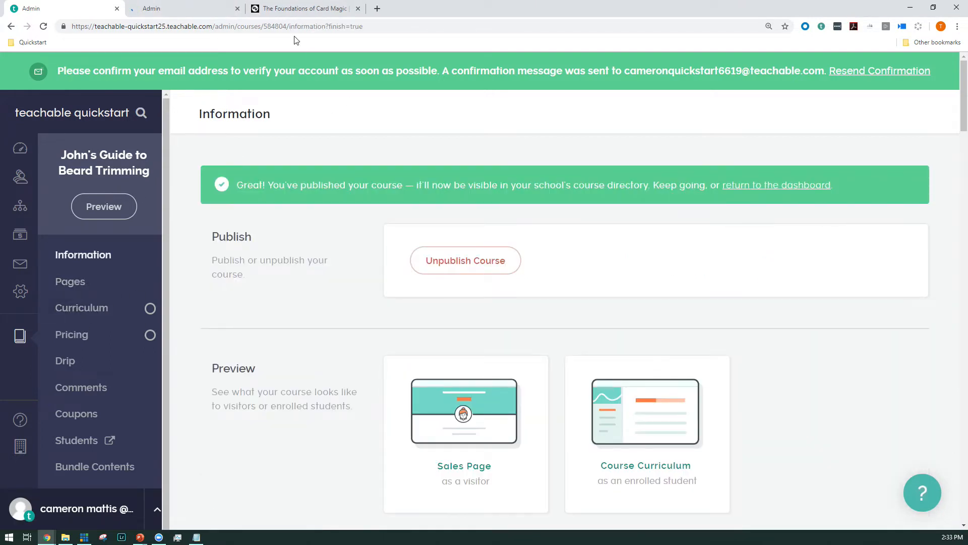
{"action": "scroll", "coordinate": [318, 386], "scroll_direction": "down", "scroll_amount": 6}
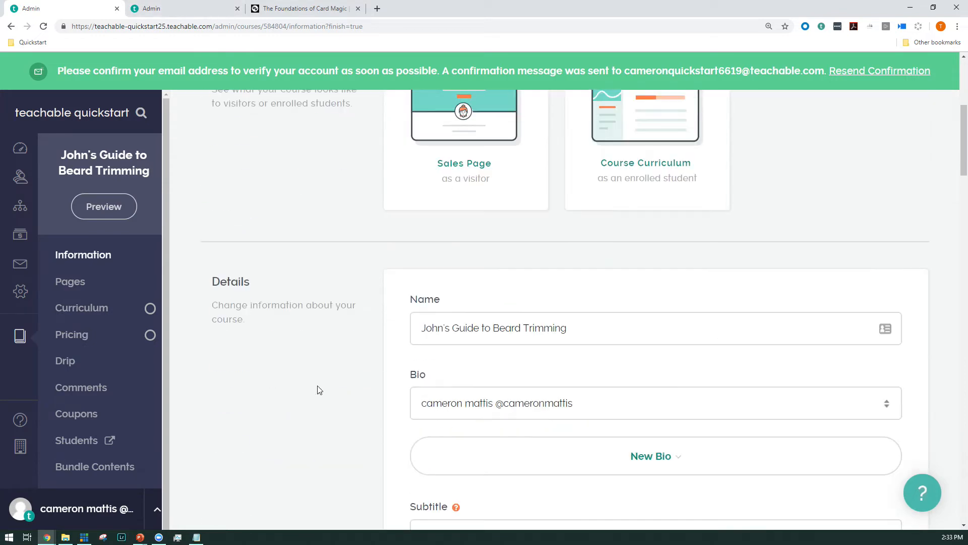
{"action": "left_click", "coordinate": [129, 7]}
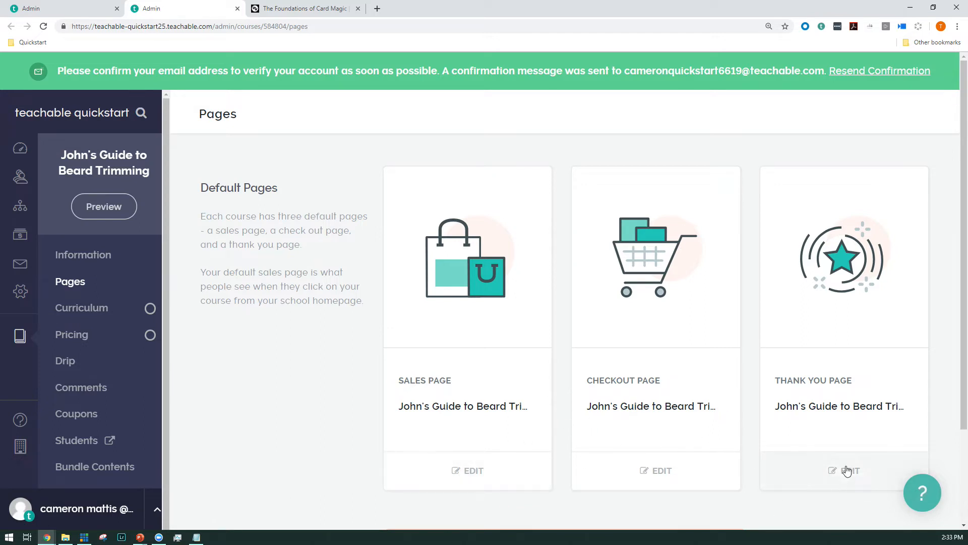
Step: Examine the thank you page and its option to convert the Proceed to Course block into an upsell offer, then return to the course pages
{"action": "left_click", "coordinate": [875, 474]}
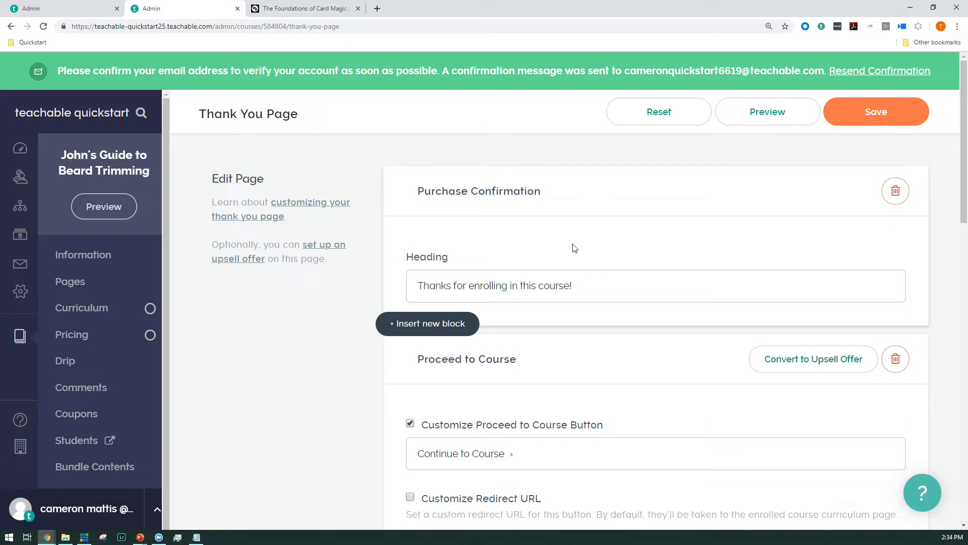
{"action": "scroll", "coordinate": [626, 278], "scroll_direction": "down", "scroll_amount": 1}
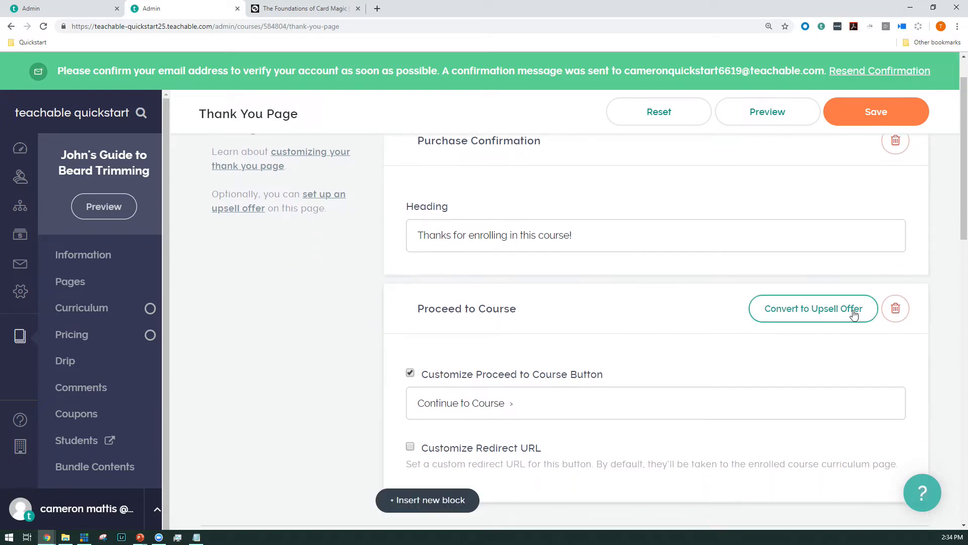
{"action": "left_click", "coordinate": [782, 310]}
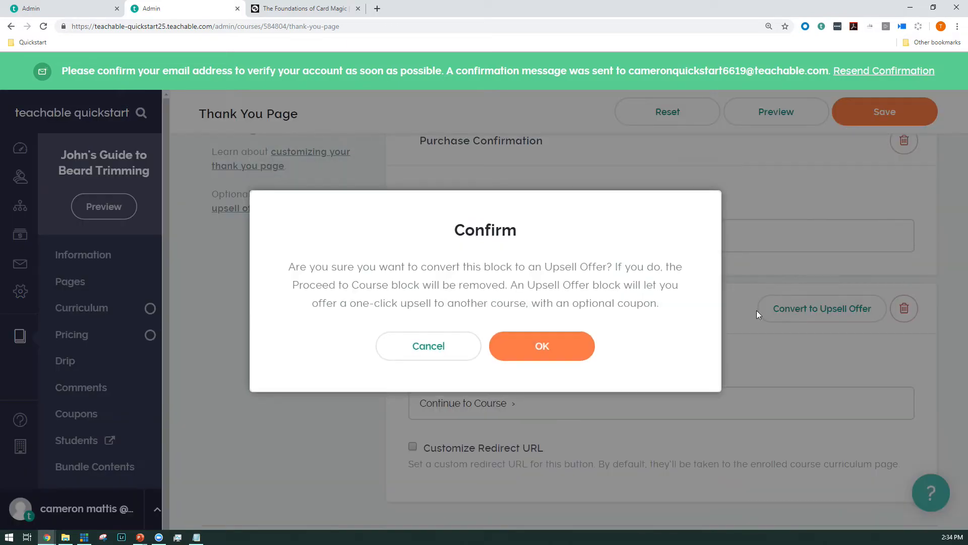
{"action": "left_click", "coordinate": [423, 345]}
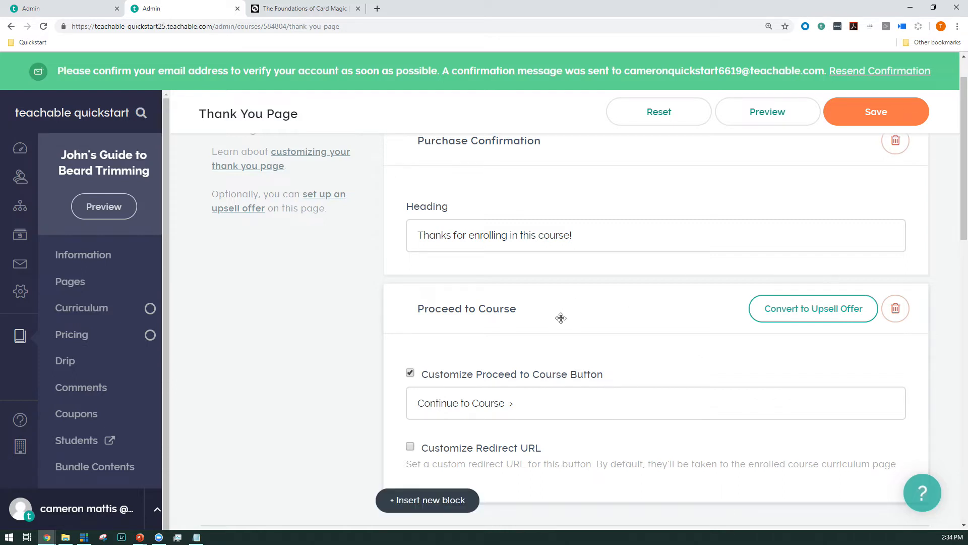
{"action": "scroll", "coordinate": [560, 319], "scroll_direction": "up", "scroll_amount": 1}
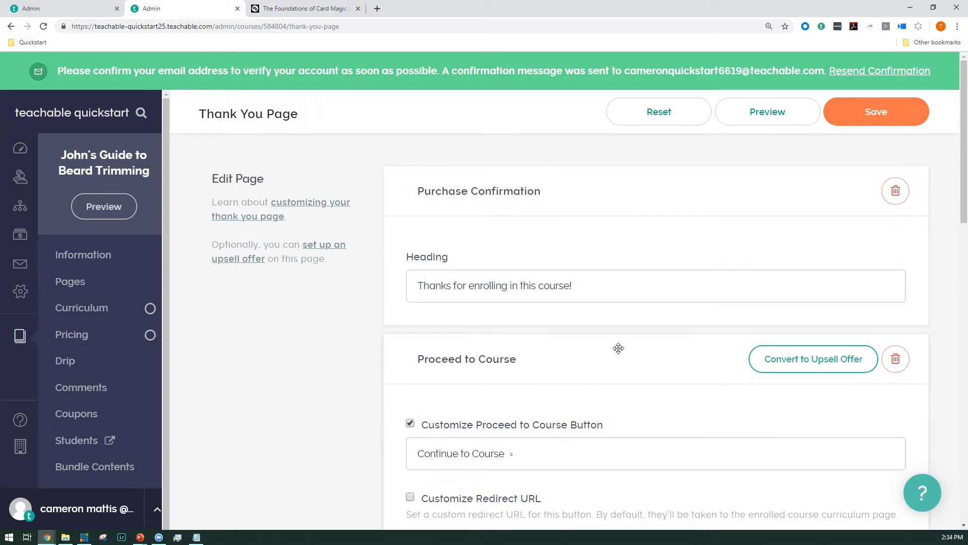
{"action": "key", "text": "alt+Left"}
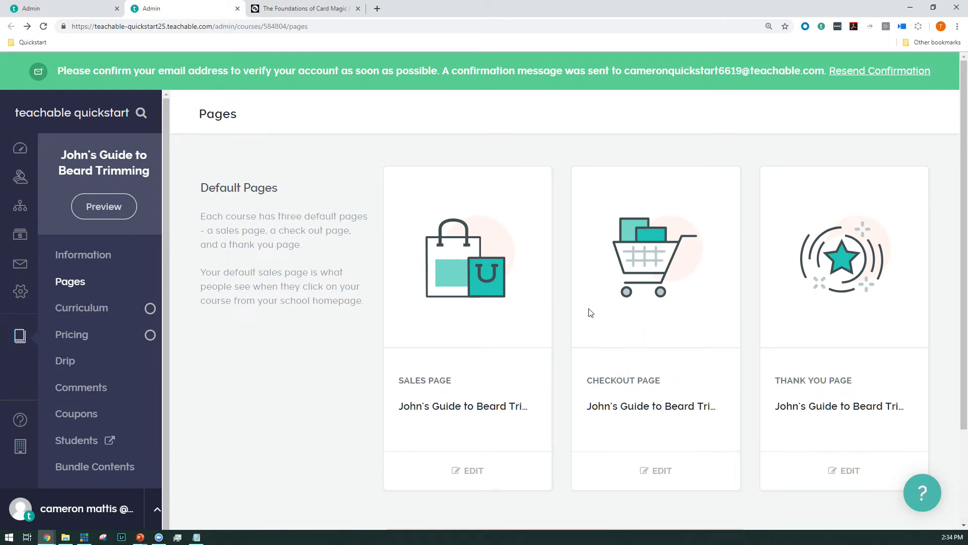
Step: Open the checkout page for editing and set the testimonials heading to "See what others have to say...."
{"action": "left_click", "coordinate": [650, 474]}
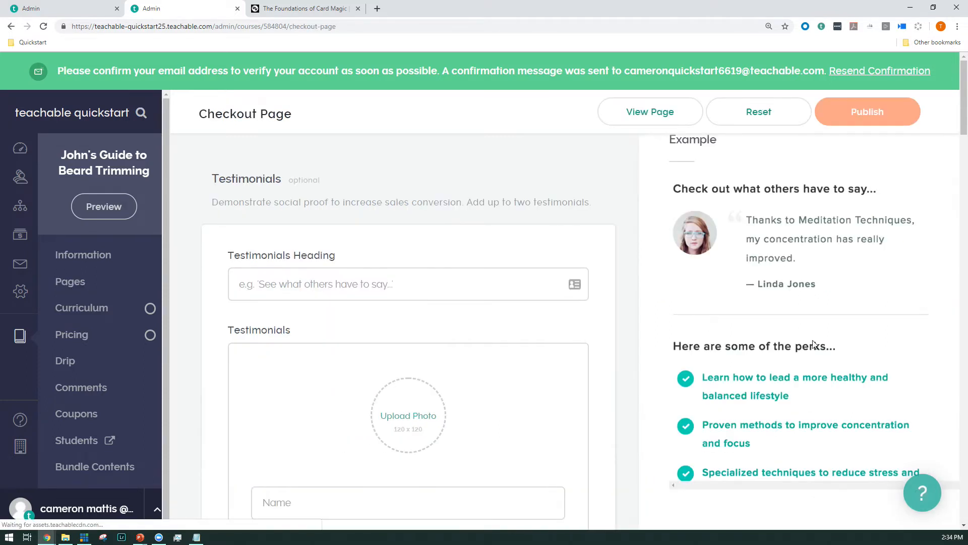
{"action": "scroll", "coordinate": [747, 388], "scroll_direction": "down", "scroll_amount": 3}
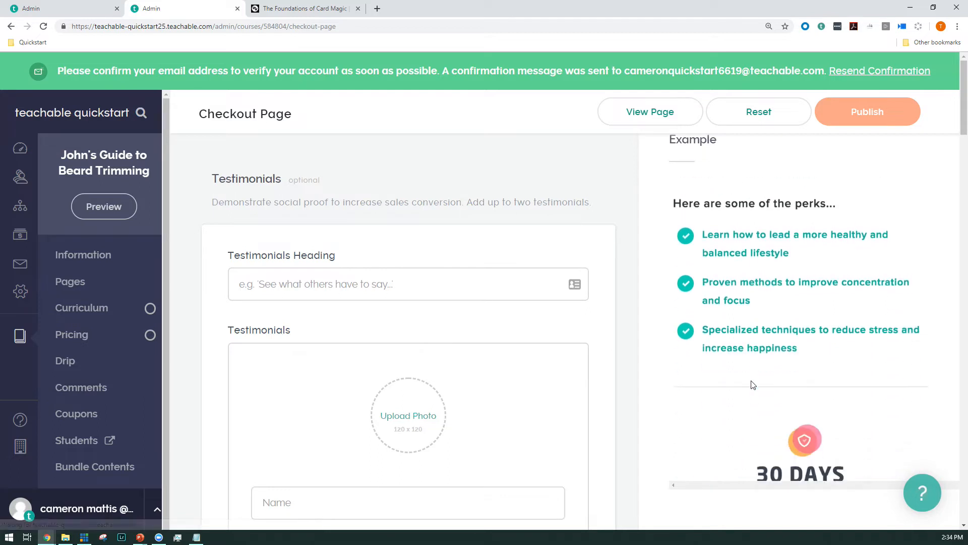
{"action": "scroll", "coordinate": [754, 373], "scroll_direction": "down", "scroll_amount": 5}
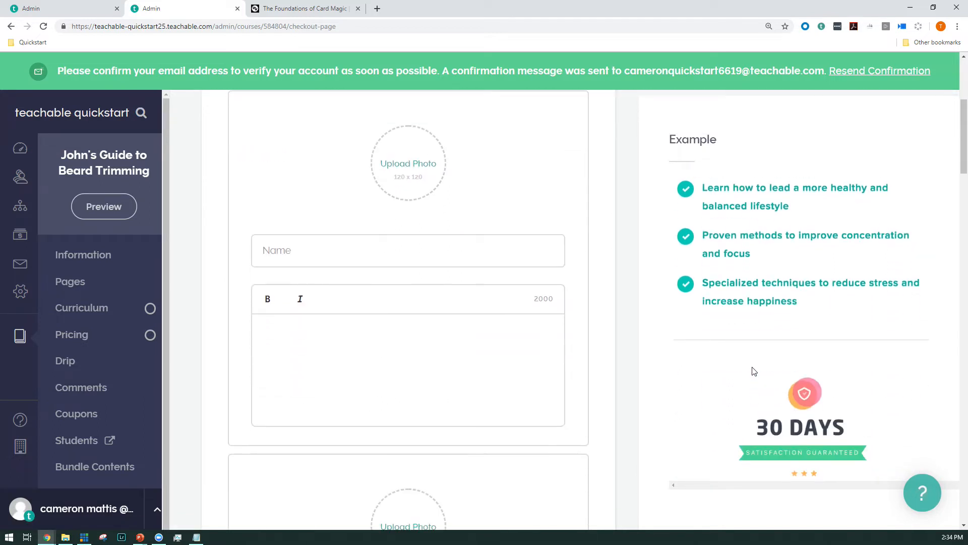
{"action": "scroll", "coordinate": [755, 372], "scroll_direction": "up", "scroll_amount": 5}
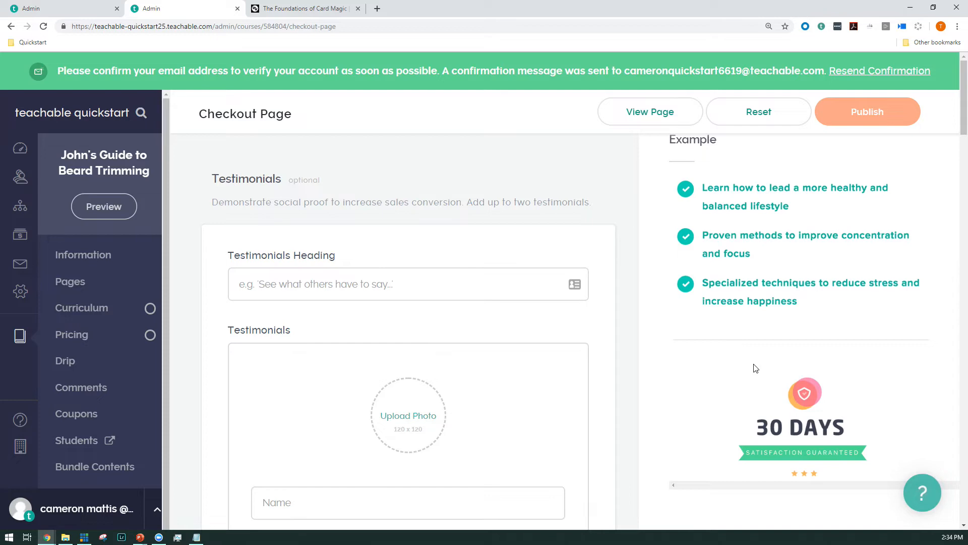
{"action": "left_click_drag", "start_coordinate": [966, 114], "coordinate": [930, 98]}
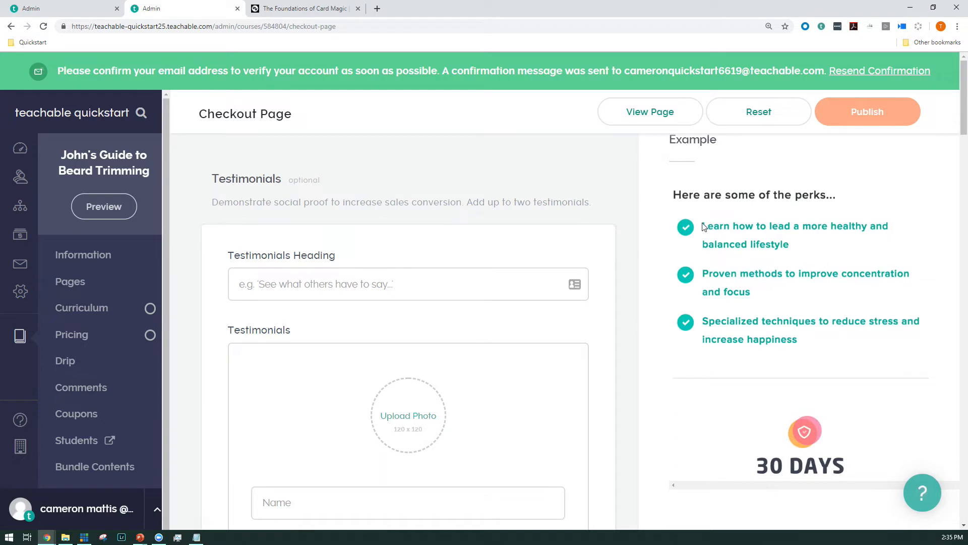
{"action": "left_click", "coordinate": [359, 289]}
{"action": "left_click", "coordinate": [299, 314]}
Step: Upload the "K face" image from the Quickstart folder as the first testimonial's photo
{"action": "scroll", "coordinate": [335, 327], "scroll_direction": "down", "scroll_amount": 2}
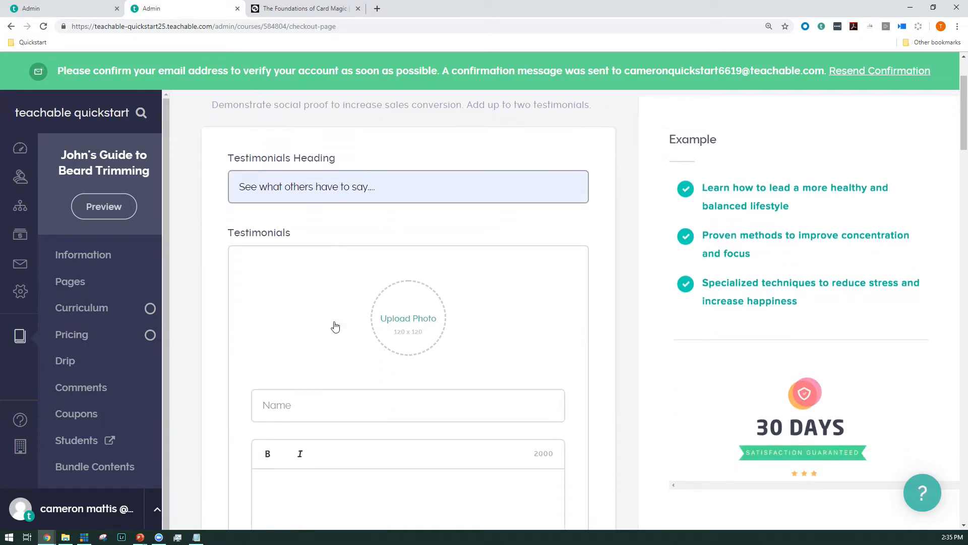
{"action": "left_click", "coordinate": [406, 317]}
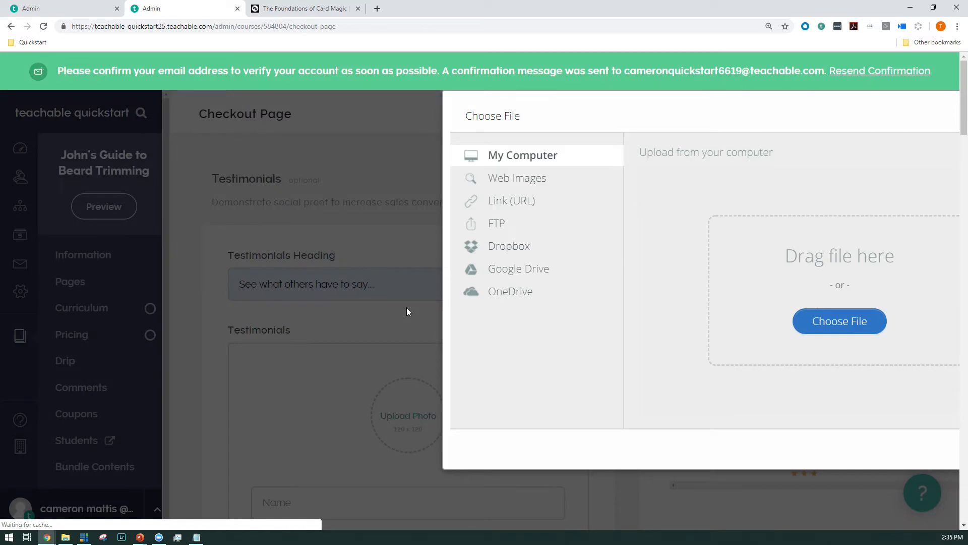
{"action": "left_click", "coordinate": [840, 330]}
{"action": "left_click", "coordinate": [278, 148]}
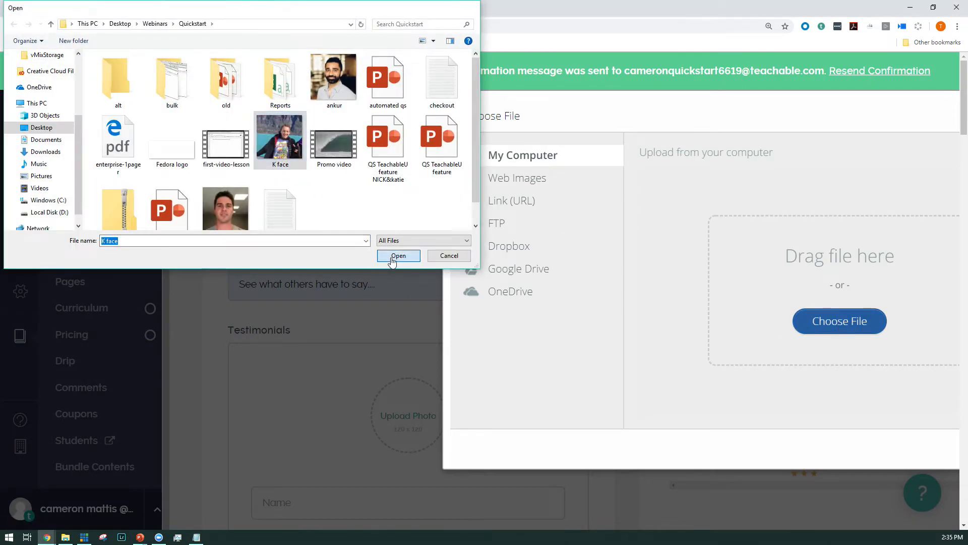
{"action": "left_click", "coordinate": [398, 256]}
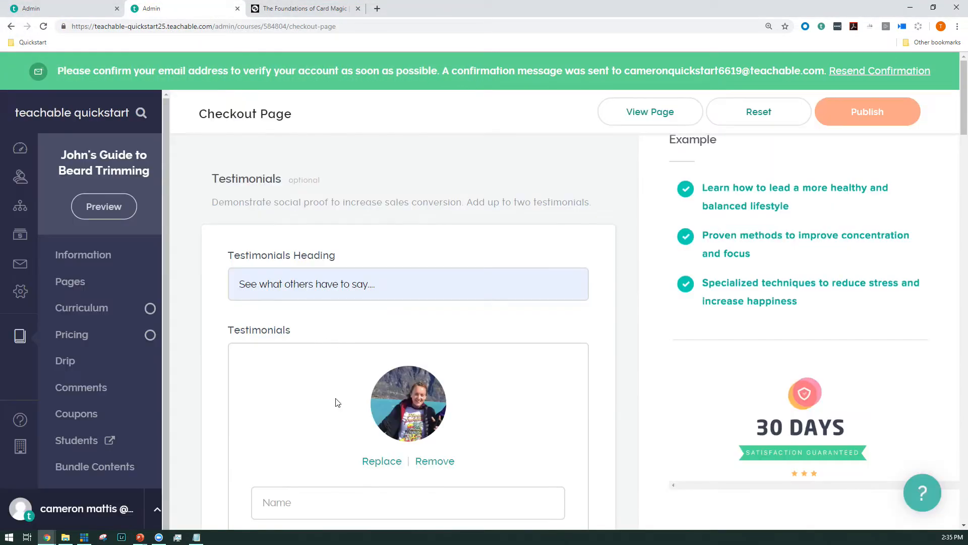
Step: Enter the reviewer's name and the quote "Great course! Learned a lot." for the first testimonial and save the Testimonials section
{"action": "scroll", "coordinate": [346, 389], "scroll_direction": "down", "scroll_amount": 2}
{"action": "left_click", "coordinate": [331, 388]}
{"action": "type", "text": "Katie"}
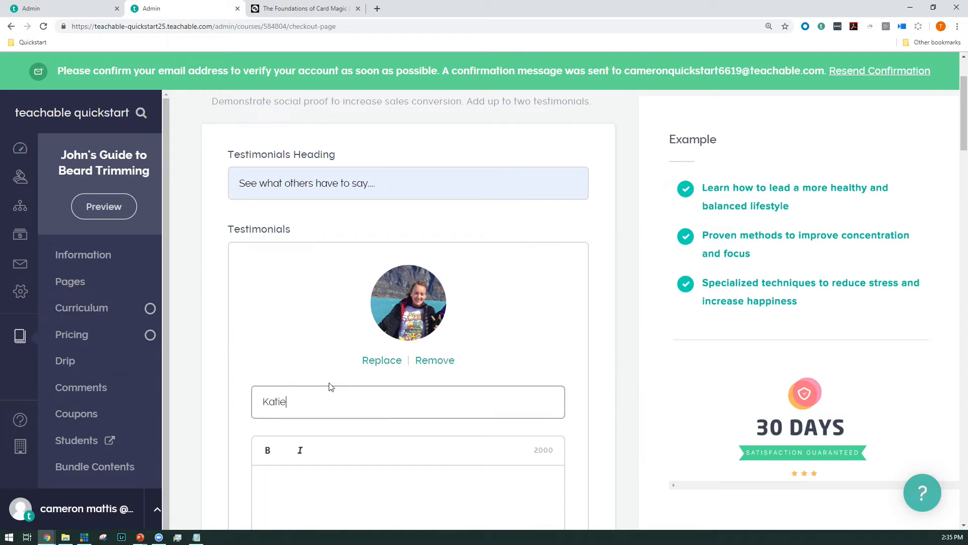
{"action": "left_click", "coordinate": [303, 512]}
{"action": "type", "text": "Great course! Learned a lot."}
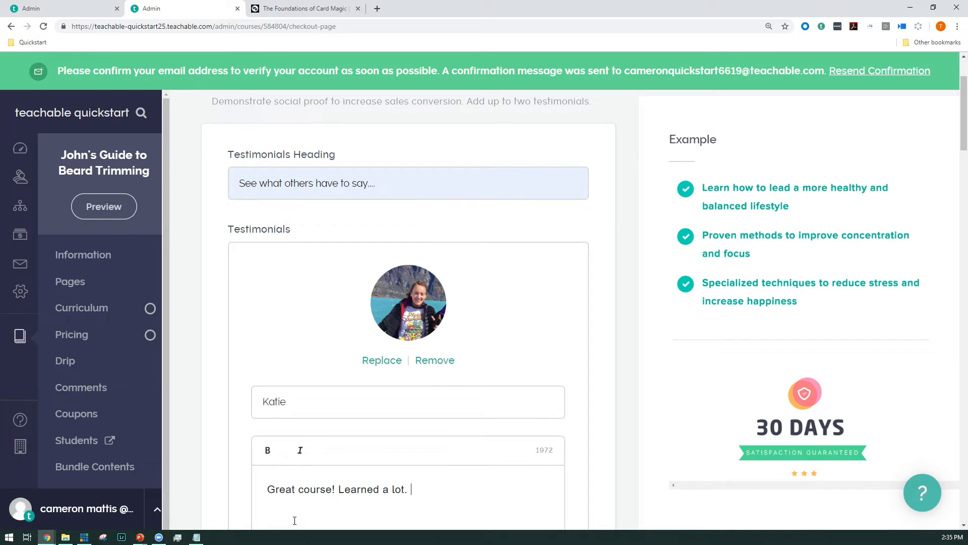
{"action": "scroll", "coordinate": [340, 445], "scroll_direction": "down", "scroll_amount": 13}
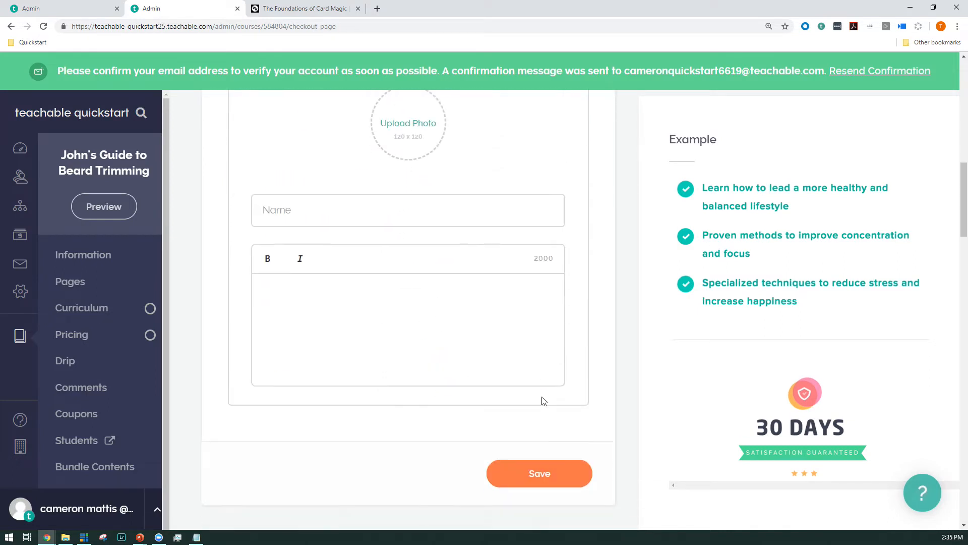
{"action": "left_click", "coordinate": [518, 373]}
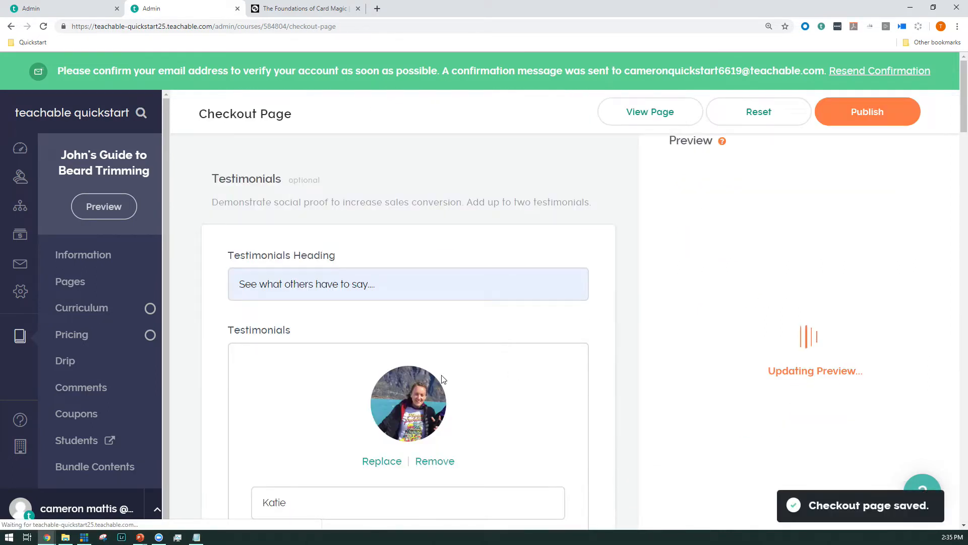
Step: Set the checkout page's bullet points heading to "Here's what you'll learn..."
{"action": "scroll", "coordinate": [454, 376], "scroll_direction": "down", "scroll_amount": 7}
{"action": "scroll", "coordinate": [442, 378], "scroll_direction": "down", "scroll_amount": 10}
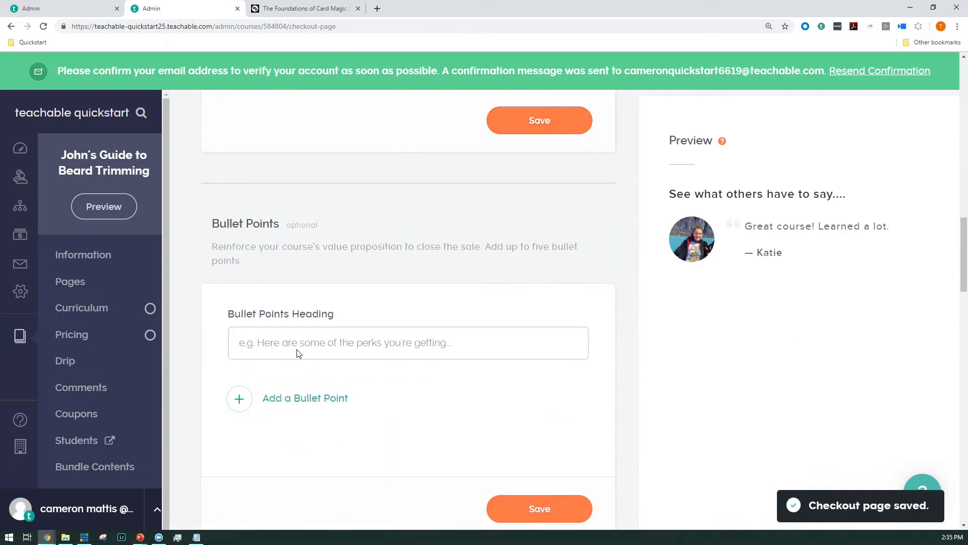
{"action": "scroll", "coordinate": [297, 377], "scroll_direction": "up", "scroll_amount": 1}
{"action": "left_click", "coordinate": [297, 392]}
{"action": "type", "text": "Her'e "}
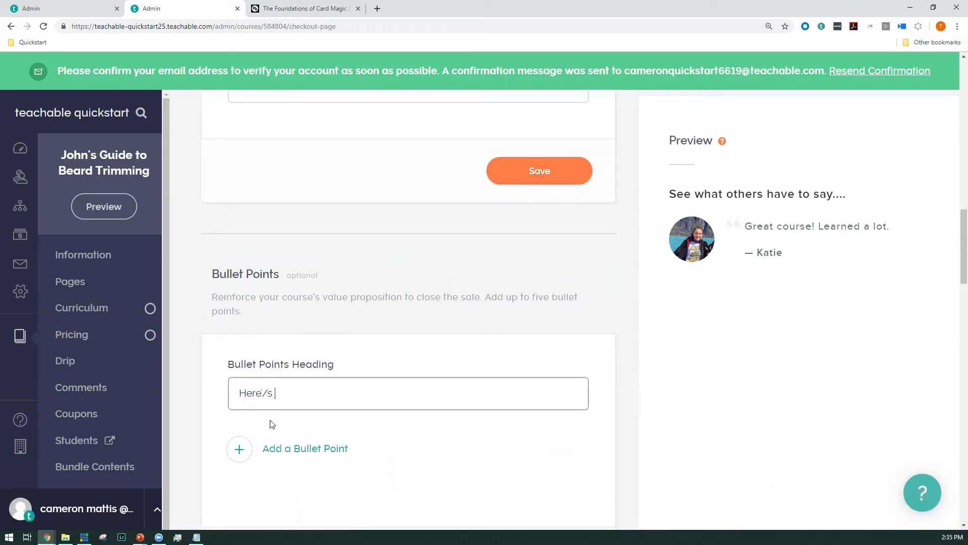
{"action": "type", "text": "what you'll learn..."}
Step: Add two bullet points, "Some stuff!" and "MORE STUFF", and save the Bullet Points section
{"action": "left_click", "coordinate": [252, 450]}
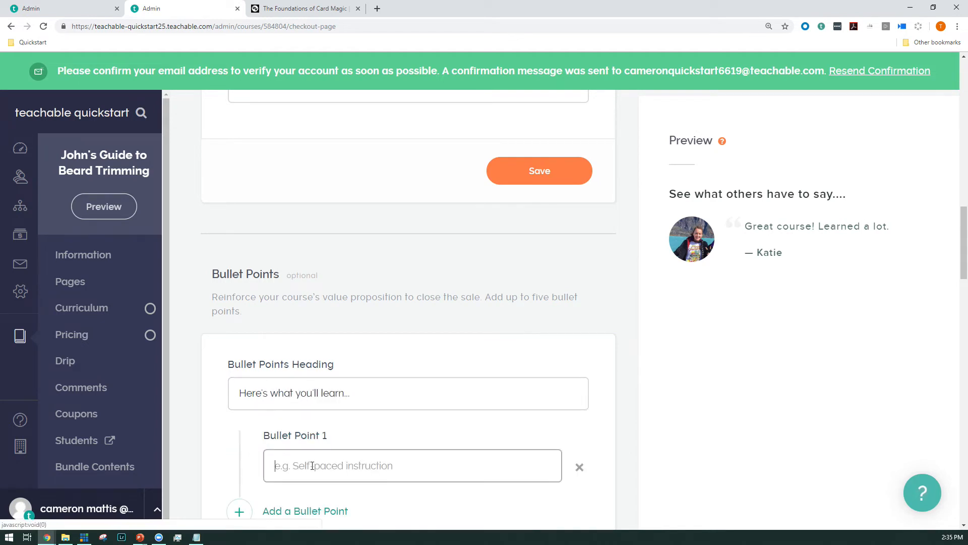
{"action": "type", "text": "Some stuff!"}
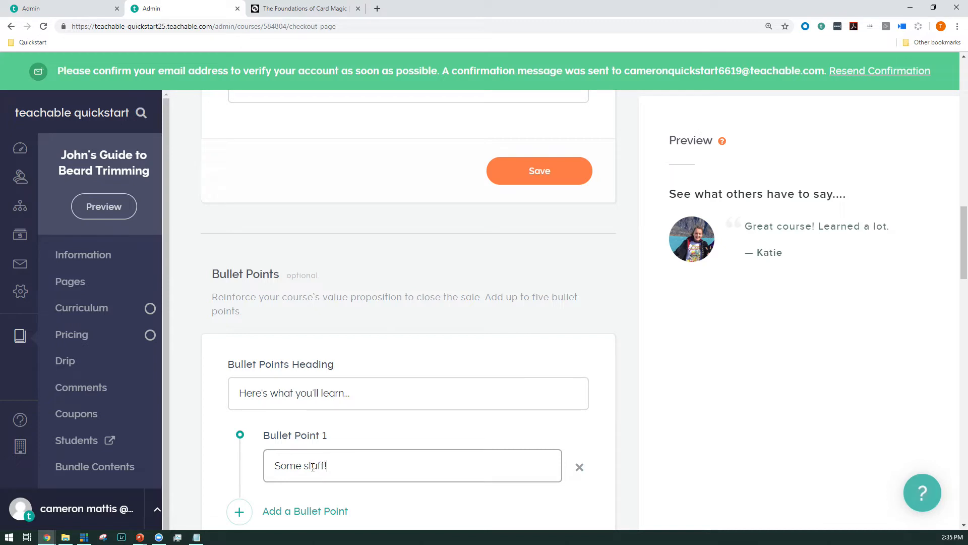
{"action": "scroll", "coordinate": [255, 504], "scroll_direction": "down", "scroll_amount": 1}
{"action": "left_click", "coordinate": [240, 461]}
{"action": "left_click", "coordinate": [328, 484]}
{"action": "type", "text": "MORE STU"}
{"action": "scroll", "coordinate": [327, 486], "scroll_direction": "down", "scroll_amount": 4}
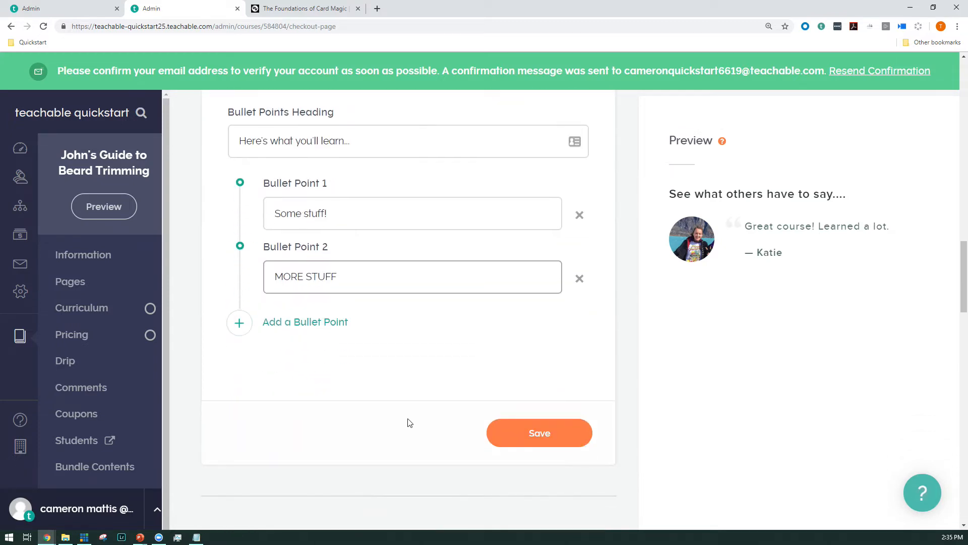
{"action": "left_click", "coordinate": [546, 434]}
Step: Choose the pink receipt "30 DAYS Satisfaction Guaranteed" badge as the guarantee, save it, and check it in the preview
{"action": "scroll", "coordinate": [391, 335], "scroll_direction": "down", "scroll_amount": 10}
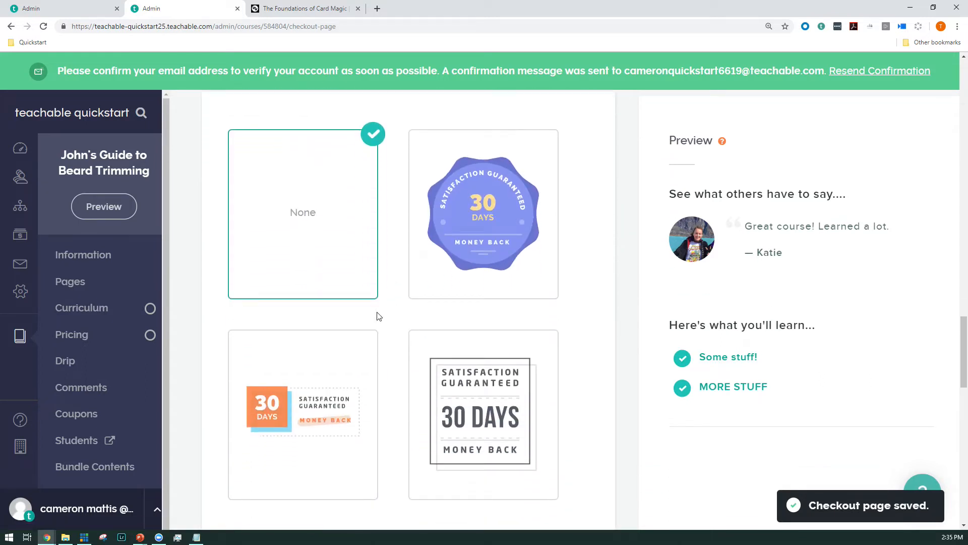
{"action": "scroll", "coordinate": [469, 297], "scroll_direction": "down", "scroll_amount": 4}
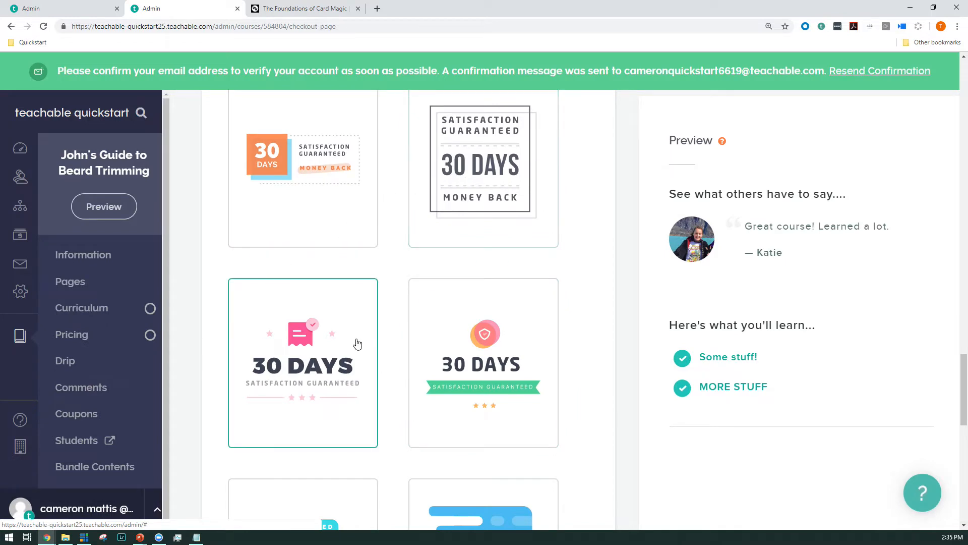
{"action": "scroll", "coordinate": [451, 324], "scroll_direction": "down", "scroll_amount": 12}
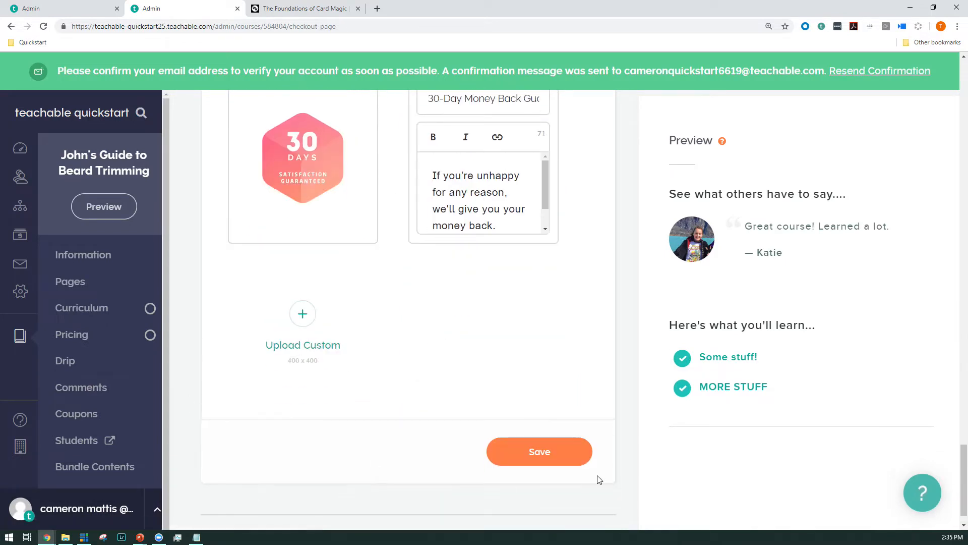
{"action": "left_click", "coordinate": [545, 454]}
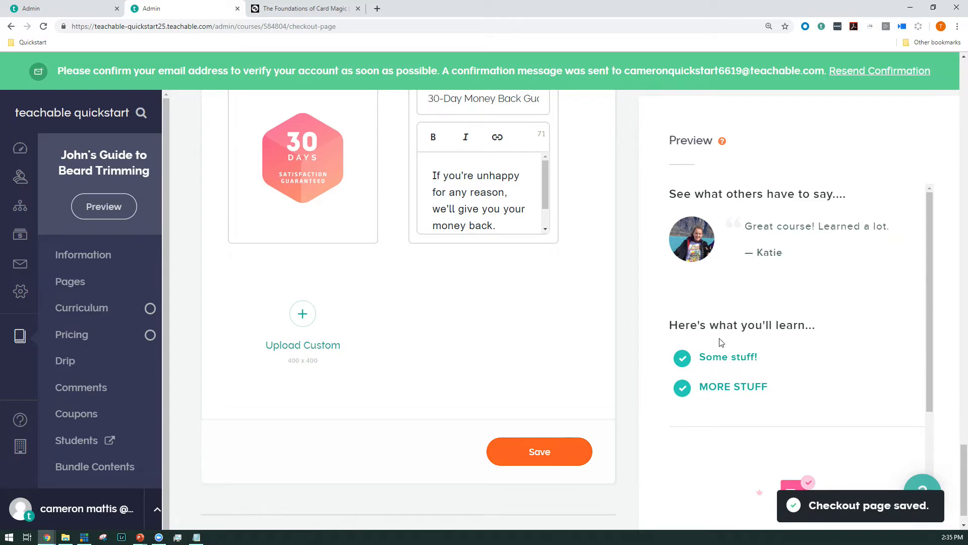
{"action": "scroll", "coordinate": [749, 345], "scroll_direction": "down", "scroll_amount": 1}
{"action": "scroll", "coordinate": [749, 347], "scroll_direction": "down", "scroll_amount": 1}
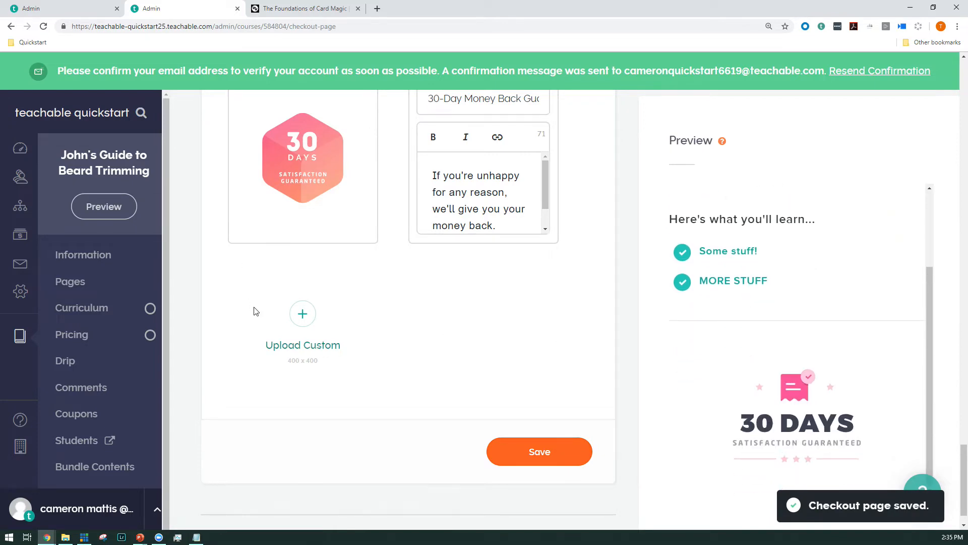
Step: Publish the checkout page and open the course's sales page for editing
{"action": "scroll", "coordinate": [253, 315], "scroll_direction": "up", "scroll_amount": 6}
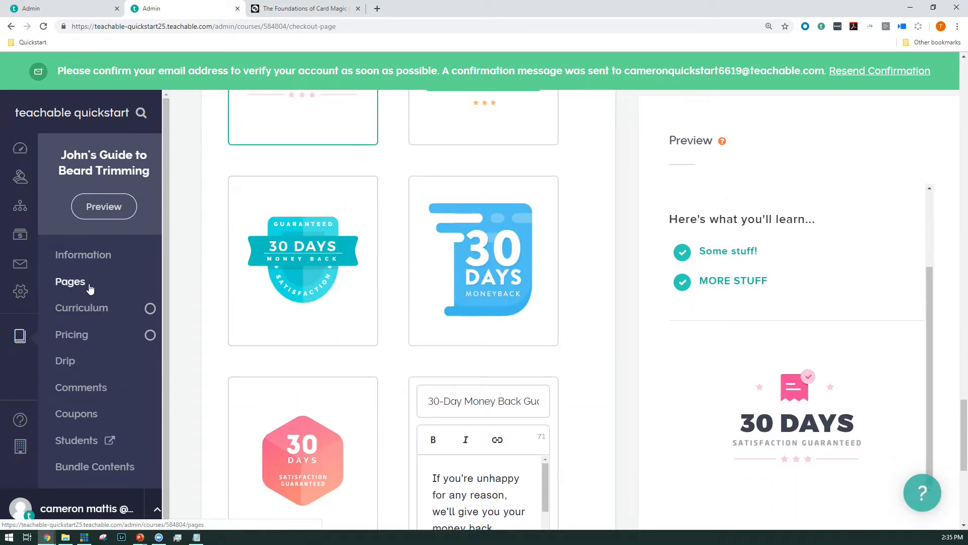
{"action": "scroll", "coordinate": [547, 324], "scroll_direction": "down", "scroll_amount": 18}
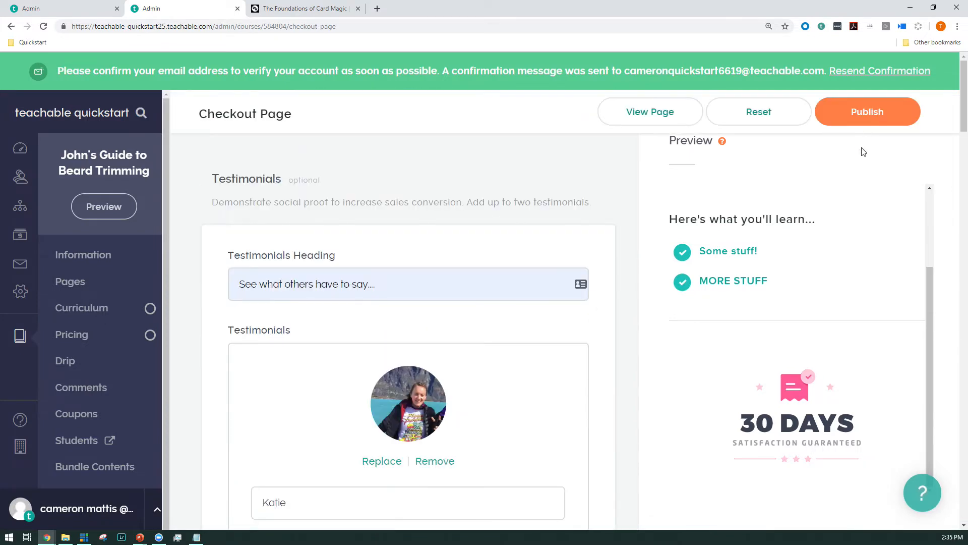
{"action": "left_click", "coordinate": [860, 121]}
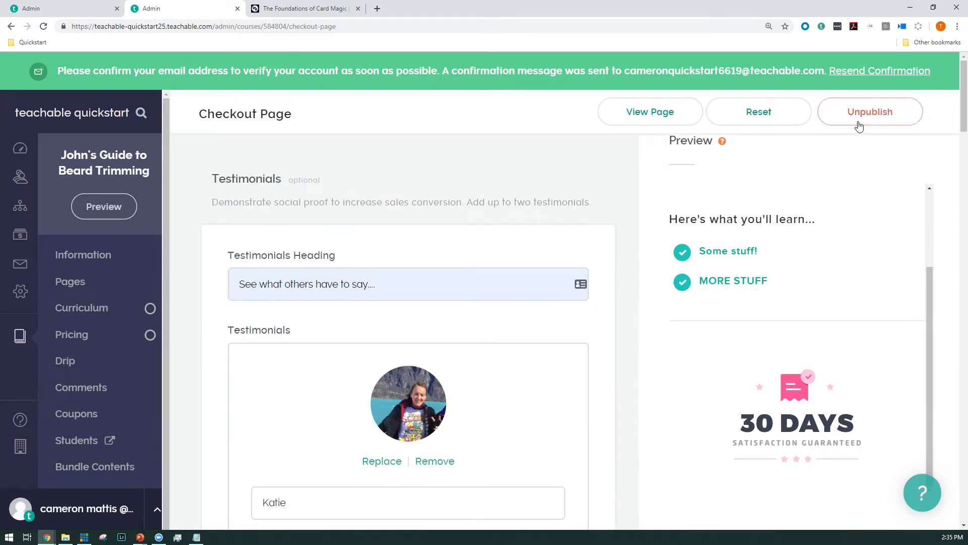
{"action": "left_click", "coordinate": [77, 283]}
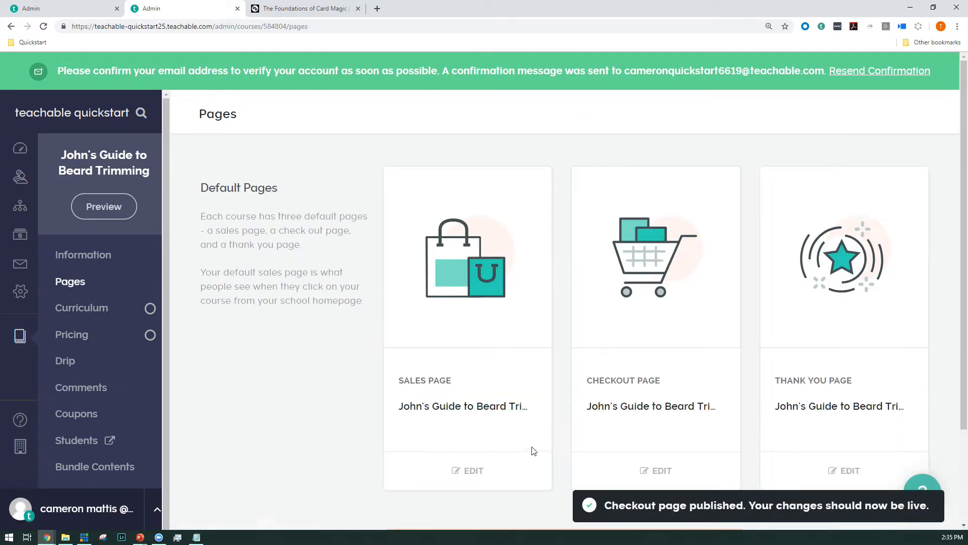
{"action": "left_click", "coordinate": [461, 474]}
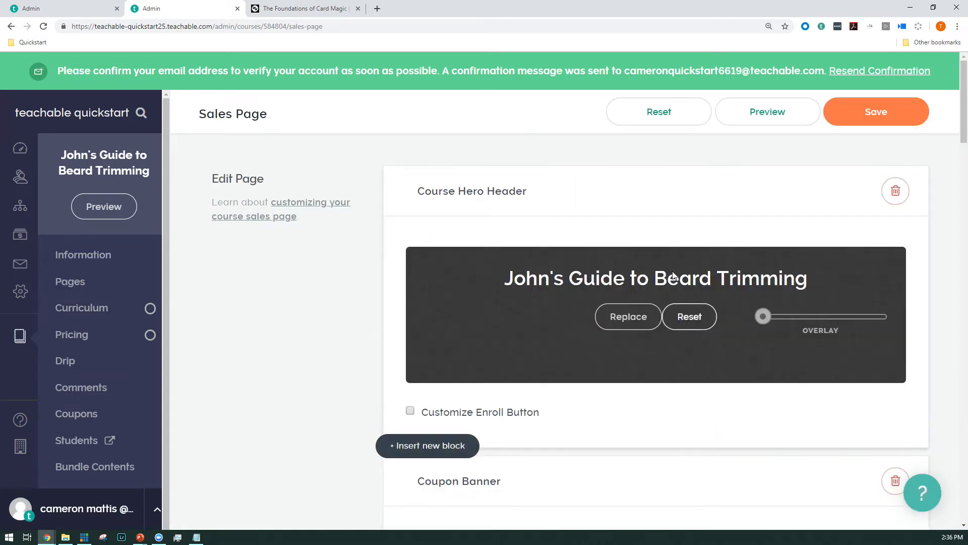
Step: Examine the Foundations of Card Magic example sales page, close its tab, and look over the blocks of the beard-trimming sales page
{"action": "left_click", "coordinate": [313, 9]}
{"action": "scroll", "coordinate": [284, 268], "scroll_direction": "down", "scroll_amount": 15}
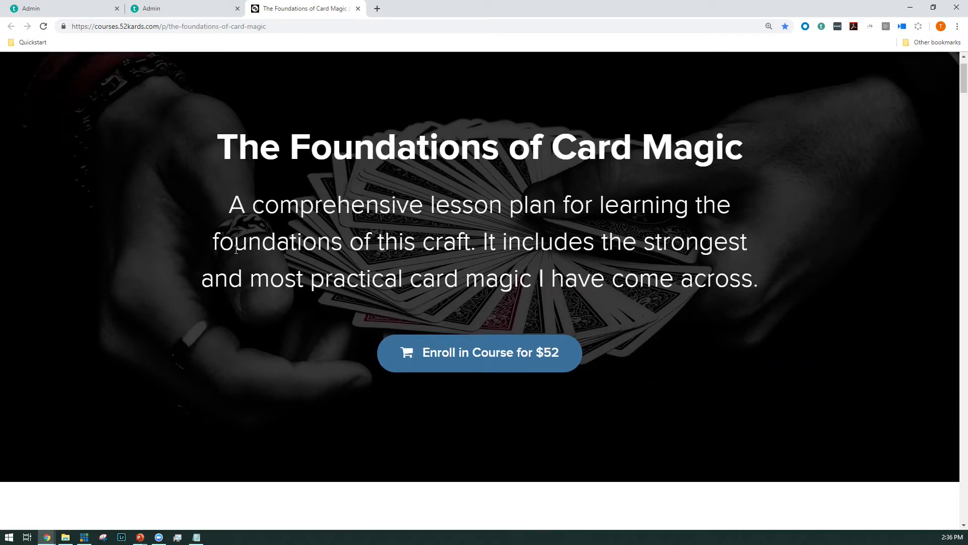
{"action": "scroll", "coordinate": [284, 267], "scroll_direction": "down", "scroll_amount": 15}
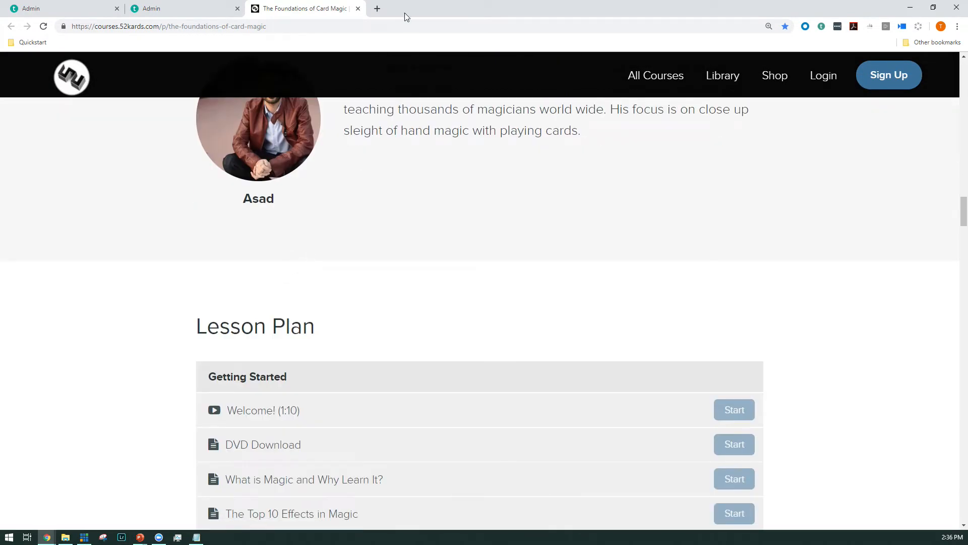
{"action": "left_click", "coordinate": [356, 8]}
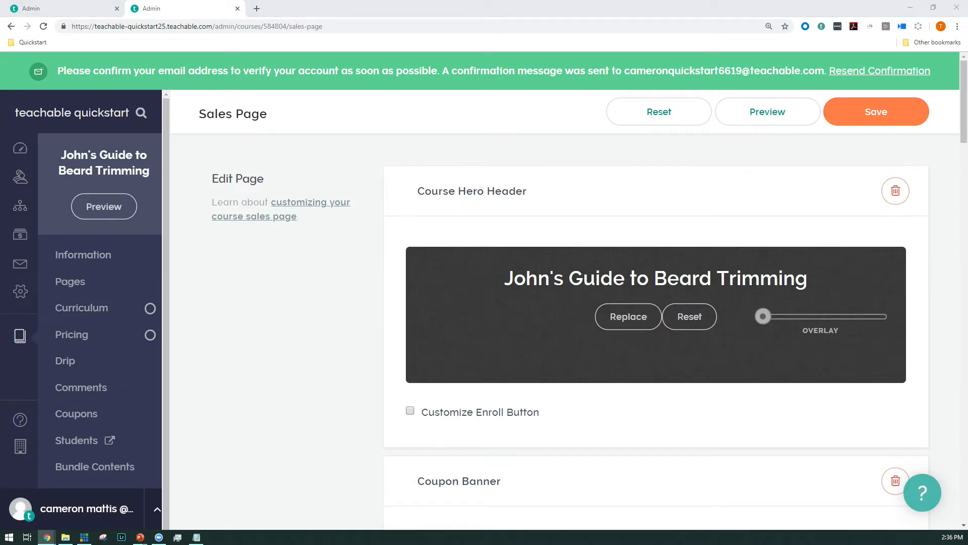
{"action": "scroll", "coordinate": [306, 260], "scroll_direction": "down", "scroll_amount": 2}
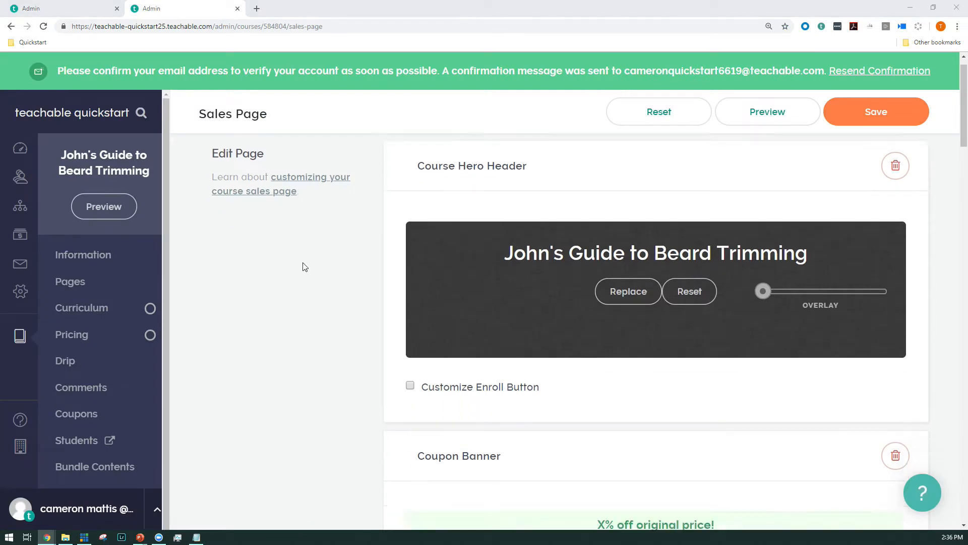
{"action": "scroll", "coordinate": [552, 318], "scroll_direction": "down", "scroll_amount": 10}
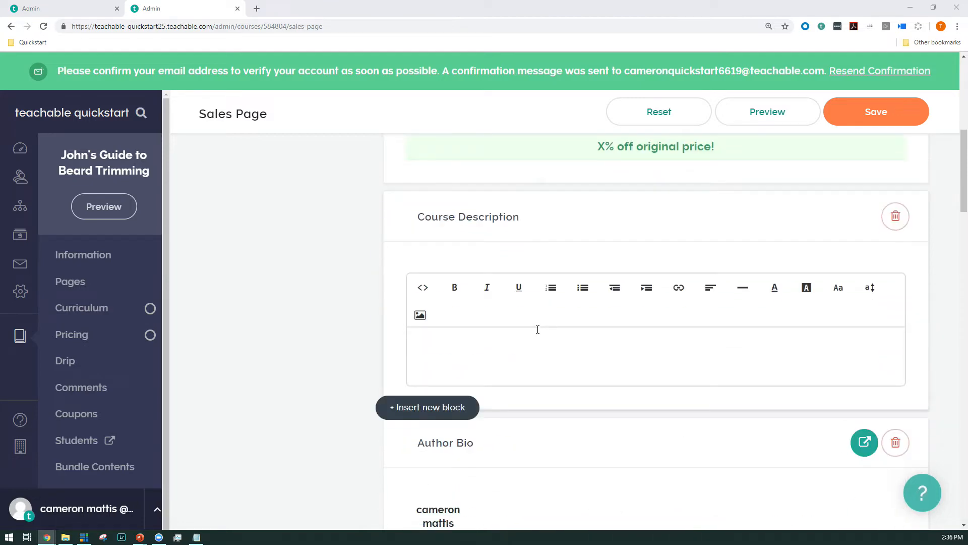
{"action": "scroll", "coordinate": [445, 267], "scroll_direction": "down", "scroll_amount": 10}
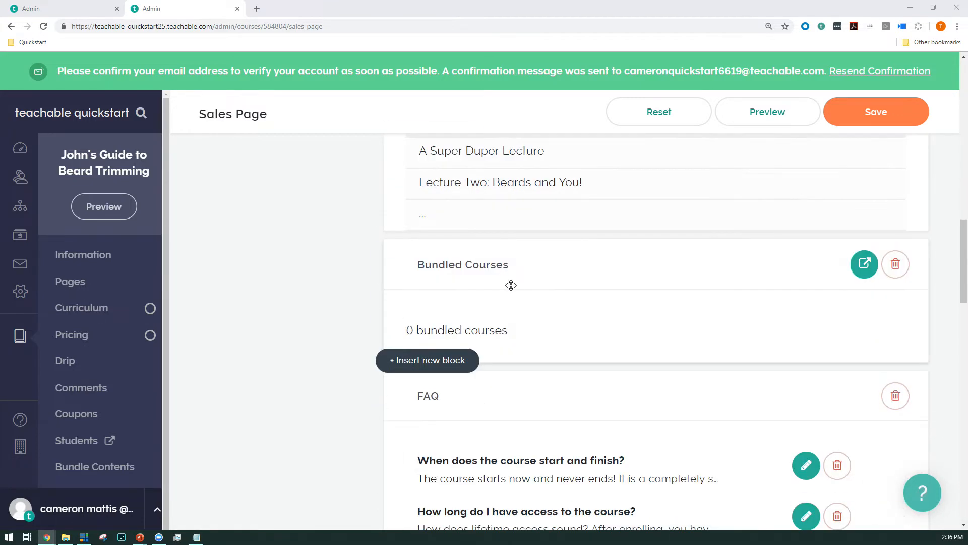
{"action": "scroll", "coordinate": [296, 253], "scroll_direction": "up", "scroll_amount": 20}
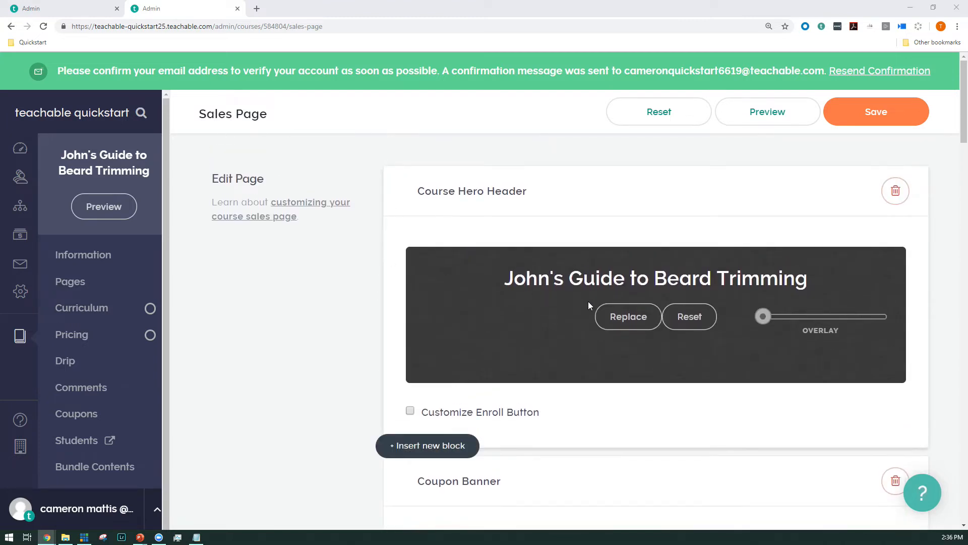
Step: Open the image chooser for the hero header background, and reopen the Foundations of Card Magic page to check its header before returning
{"action": "left_click", "coordinate": [624, 317]}
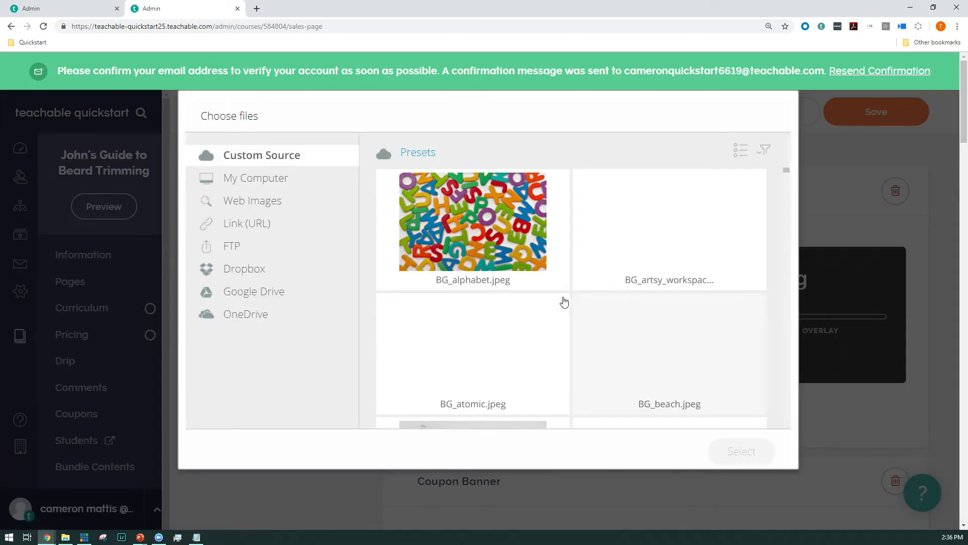
{"action": "key", "text": "ctrl+shift+t"}
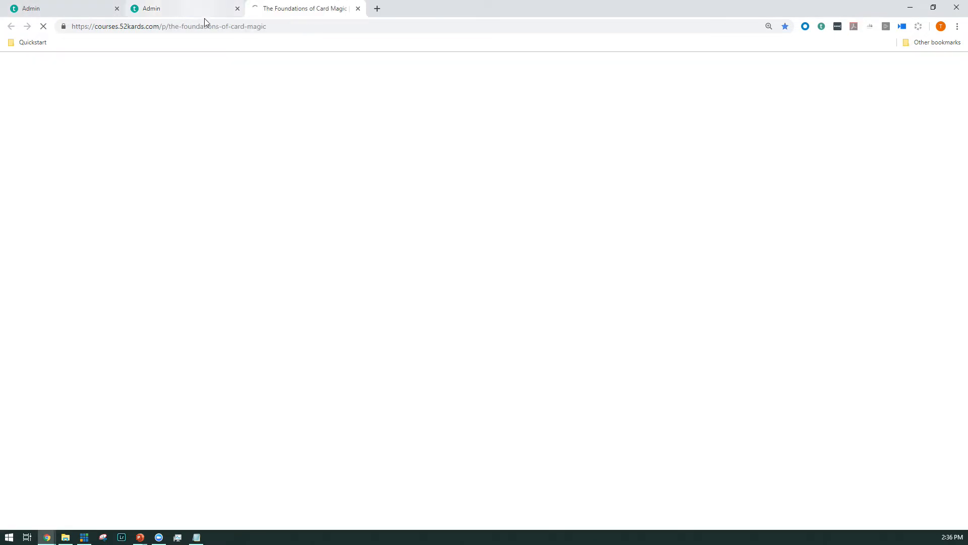
{"action": "scroll", "coordinate": [391, 211], "scroll_direction": "up", "scroll_amount": 1}
{"action": "scroll", "coordinate": [389, 206], "scroll_direction": "up", "scroll_amount": 20}
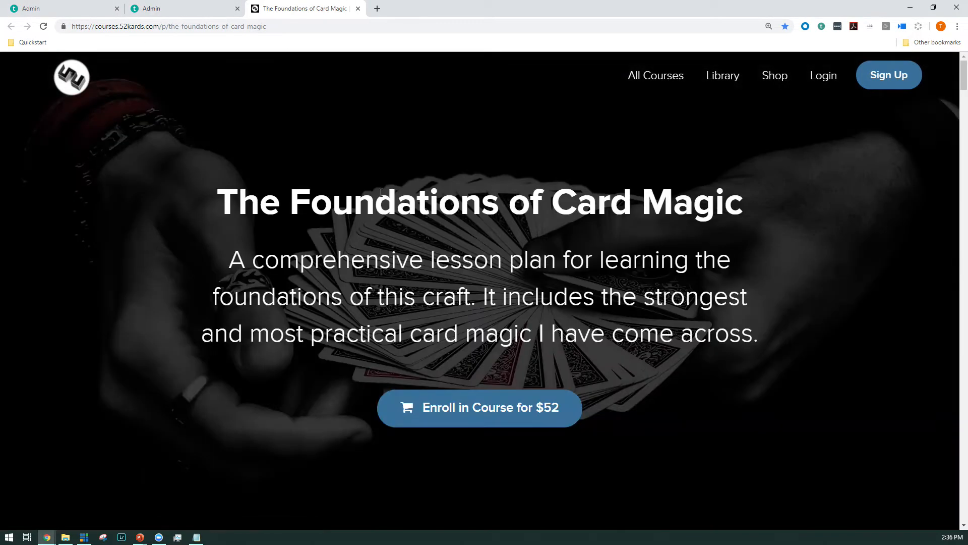
{"action": "left_click", "coordinate": [239, 3]}
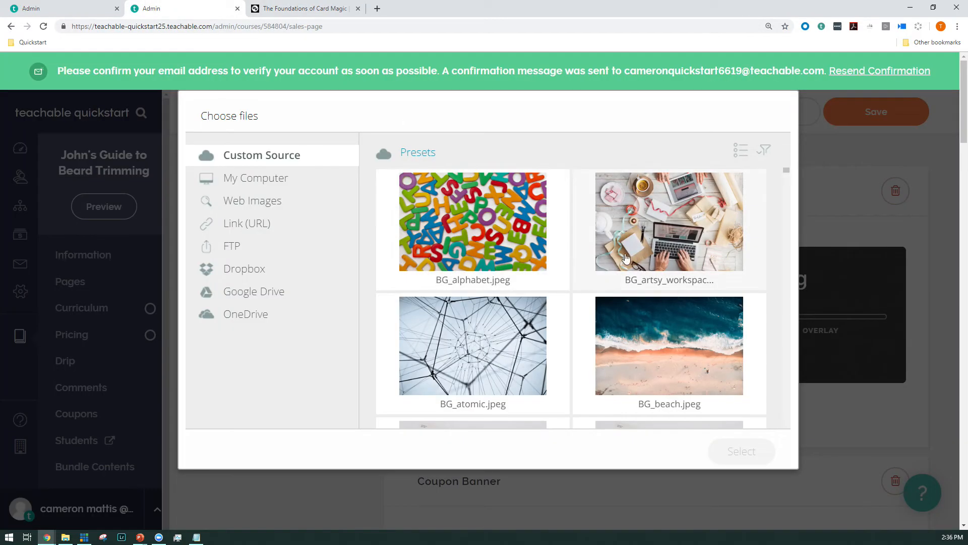
Step: Set the Course Hero Header background to the preset image BG_bridge.jpeg
{"action": "scroll", "coordinate": [589, 253], "scroll_direction": "down", "scroll_amount": 9}
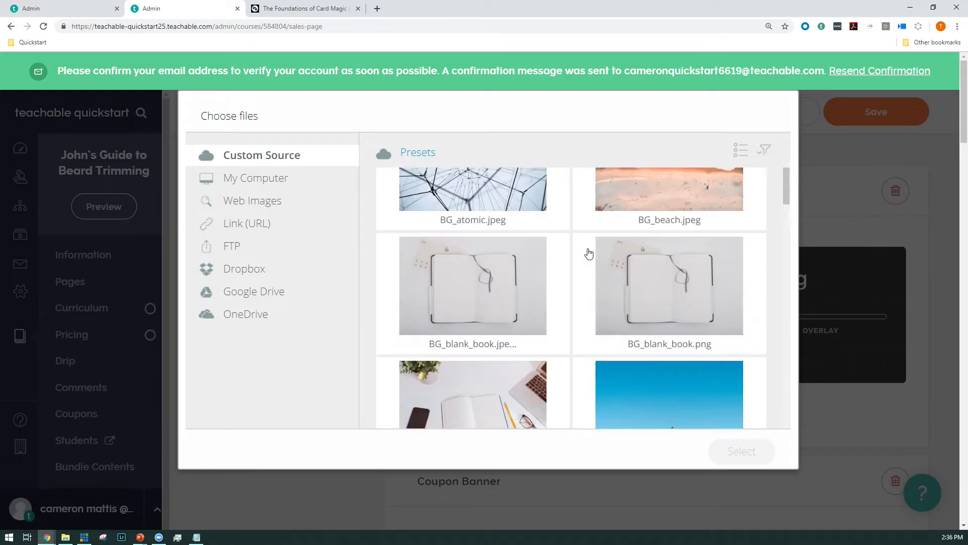
{"action": "scroll", "coordinate": [569, 260], "scroll_direction": "up", "scroll_amount": 2}
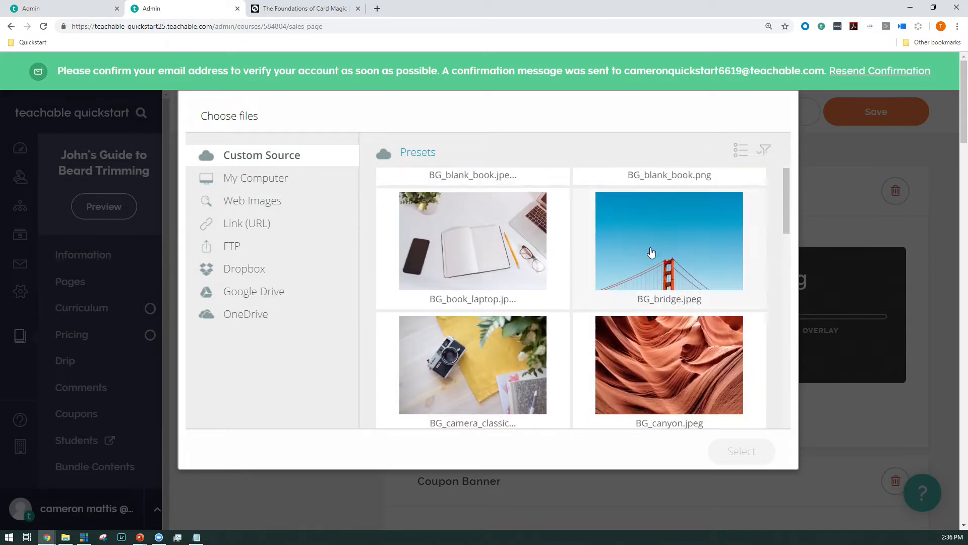
{"action": "left_click", "coordinate": [669, 242]}
{"action": "left_click", "coordinate": [733, 453]}
{"action": "left_click", "coordinate": [734, 452]}
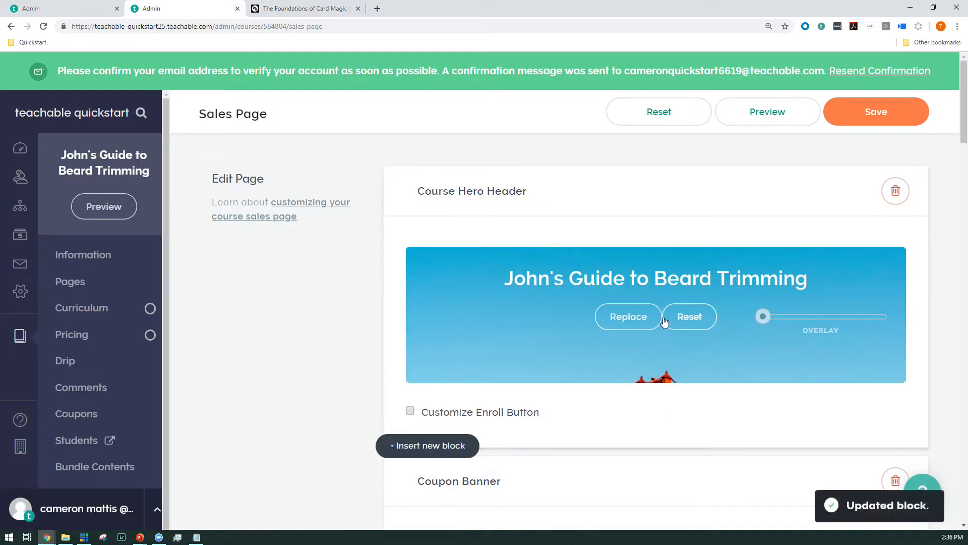
Step: Paste the prepared filler paragraphs into the sales page's Course Description block
{"action": "scroll", "coordinate": [655, 323], "scroll_direction": "down", "scroll_amount": 6}
{"action": "left_click", "coordinate": [539, 454]}
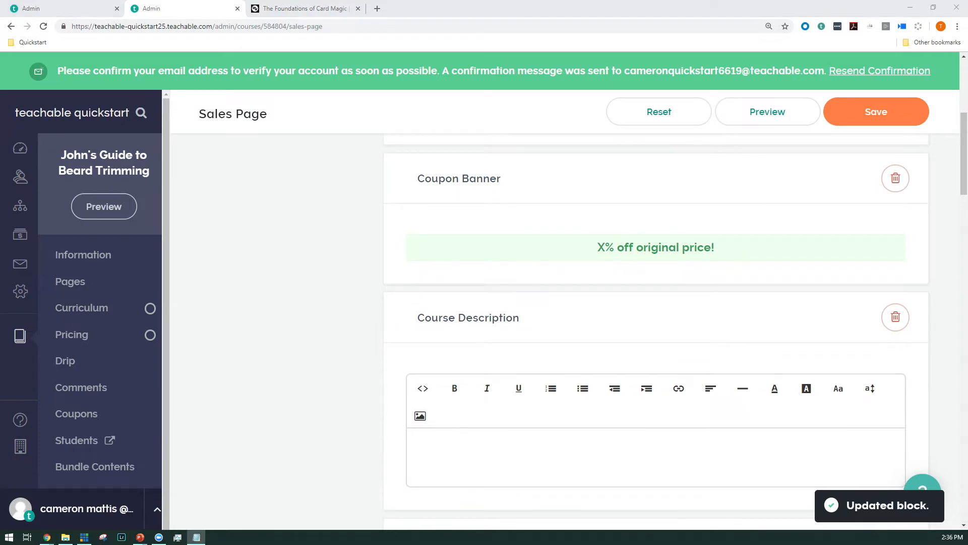
{"action": "left_click", "coordinate": [625, 440]}
{"action": "key", "text": "ctrl+v"}
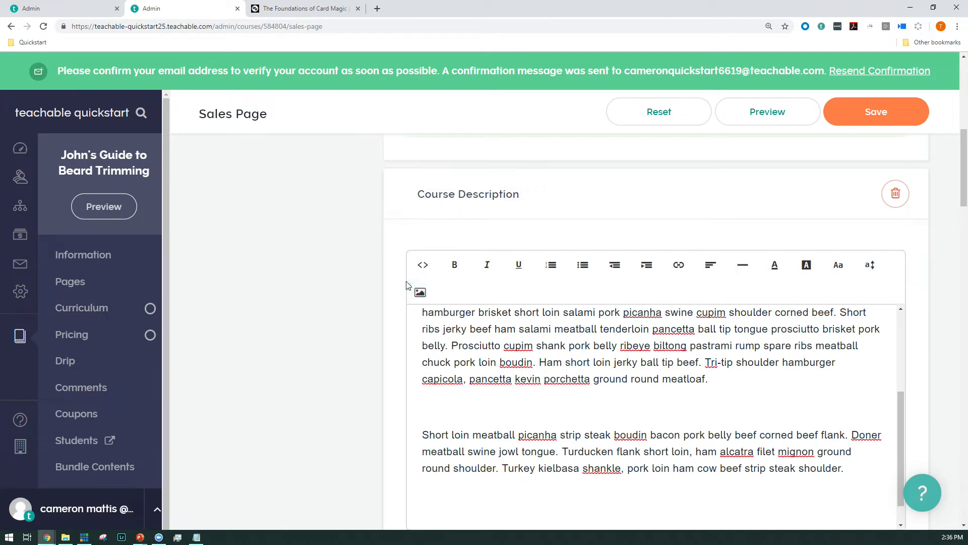
Step: Insert the preset artsy workspace background image below the filler text in the Course Description block
{"action": "left_click", "coordinate": [420, 292]}
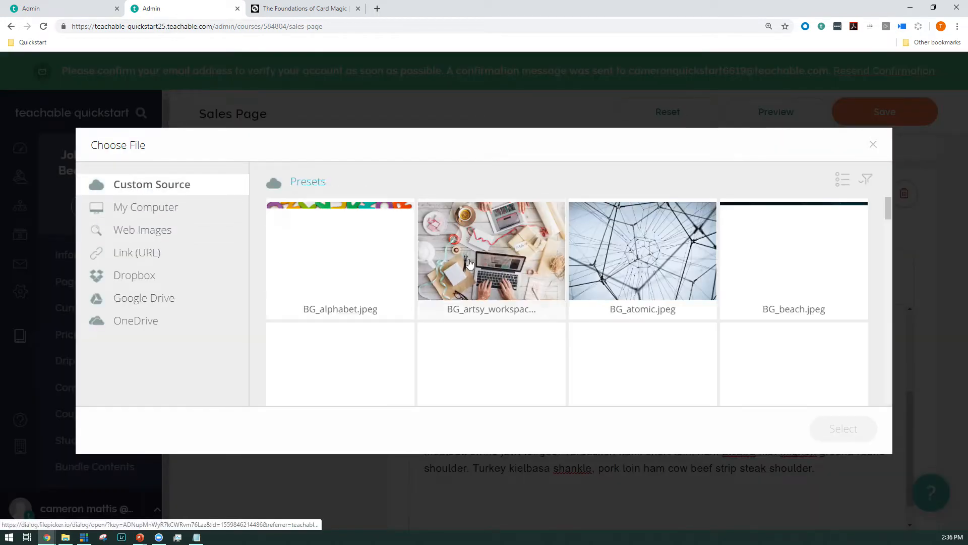
{"action": "left_click", "coordinate": [639, 291]}
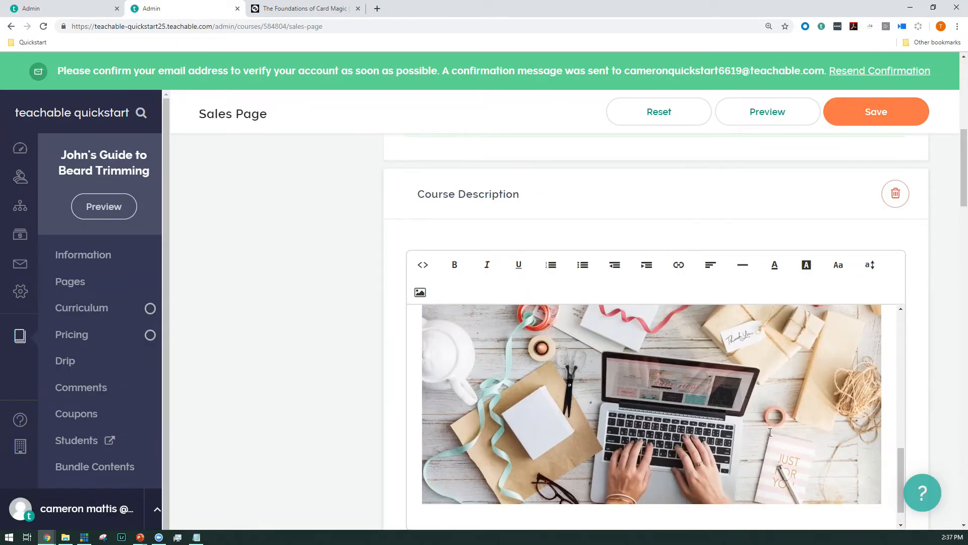
{"action": "key", "text": "ctrl+v"}
Step: Edit the Author Bio block, removing the handle after the author's name and entering the headline "expert"
{"action": "scroll", "coordinate": [325, 242], "scroll_direction": "down", "scroll_amount": 8}
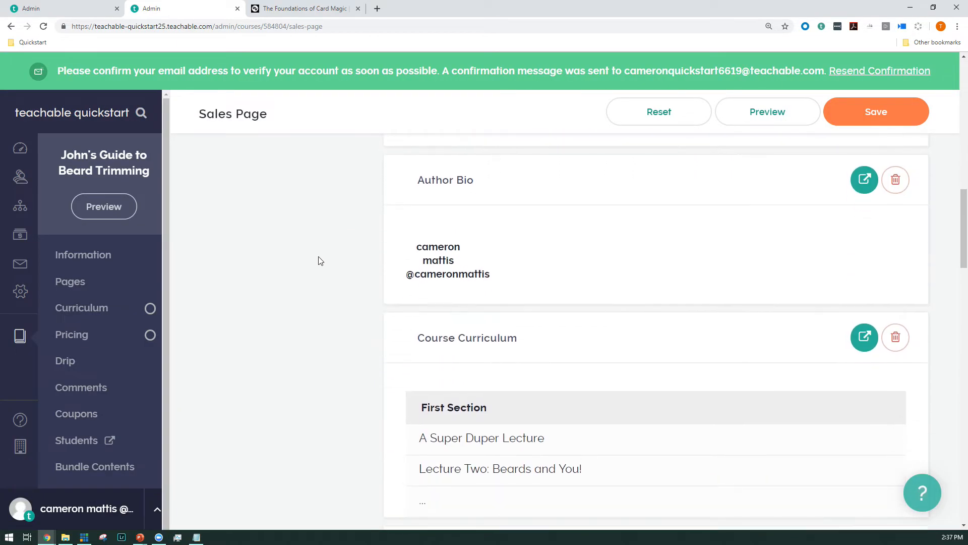
{"action": "left_click", "coordinate": [866, 180]}
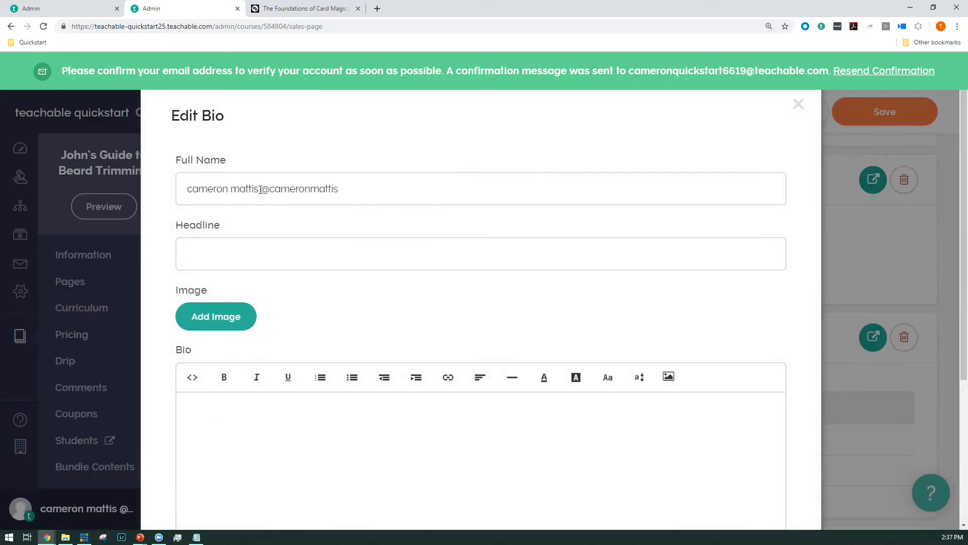
{"action": "left_click_drag", "start_coordinate": [260, 190], "coordinate": [636, 204]}
{"action": "left_click", "coordinate": [292, 252]}
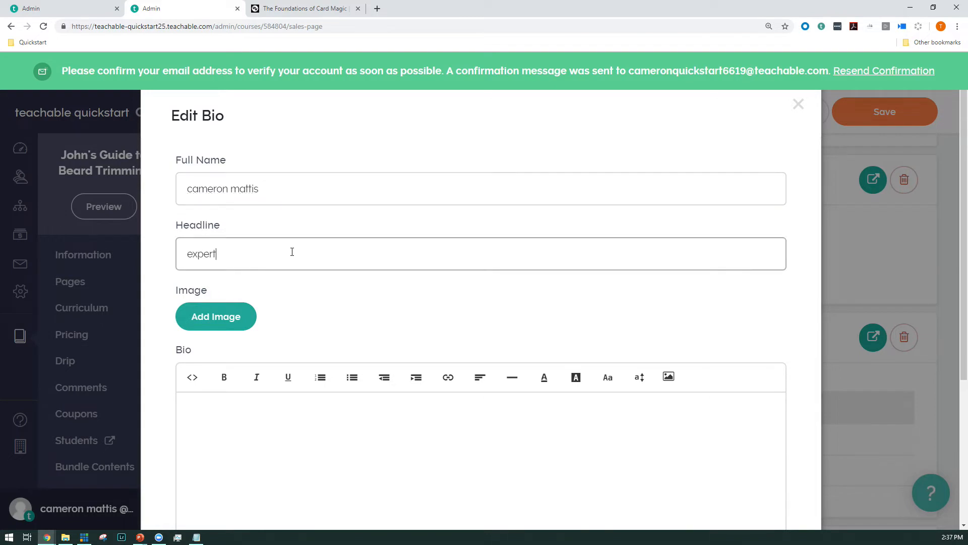
Step: Upload the clean-shaven man's portrait from the computer's Quickstart folder as the author's image
{"action": "left_click", "coordinate": [204, 326]}
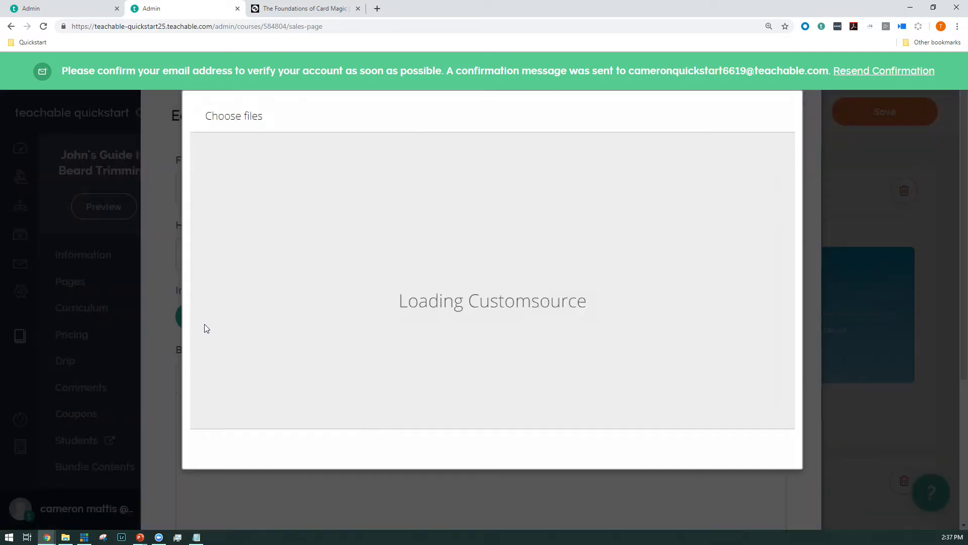
{"action": "left_click", "coordinate": [233, 180]}
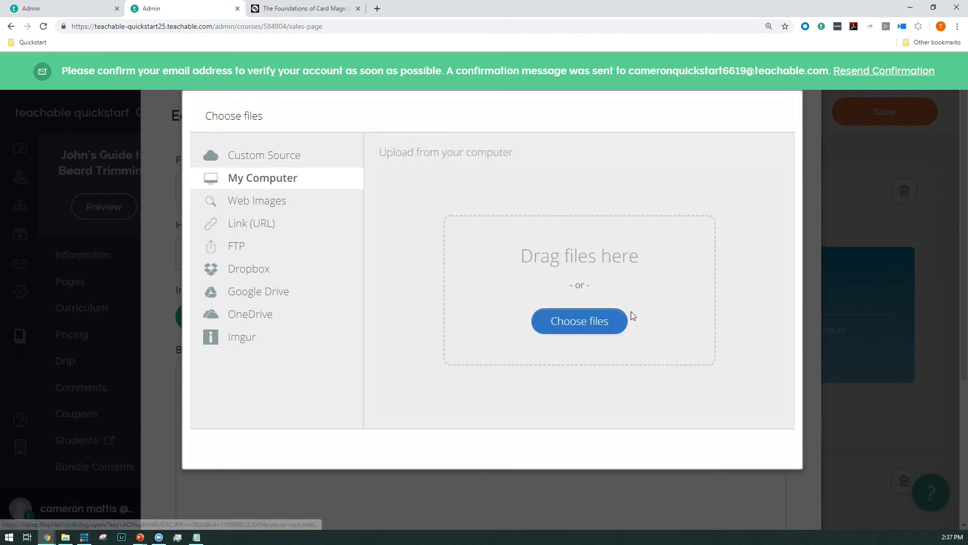
{"action": "left_click", "coordinate": [605, 319]}
{"action": "left_click", "coordinate": [217, 215]}
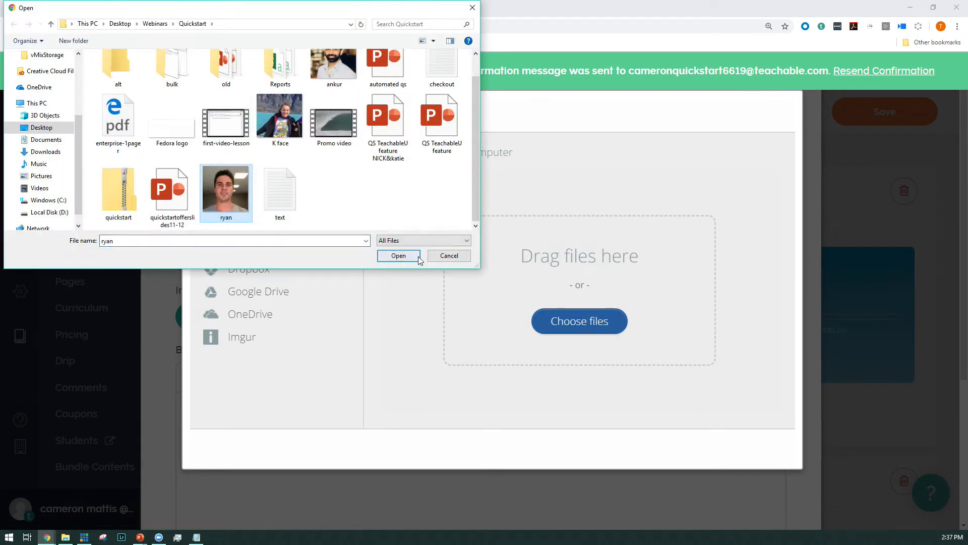
{"action": "left_click", "coordinate": [399, 256]}
{"action": "left_click", "coordinate": [769, 460]}
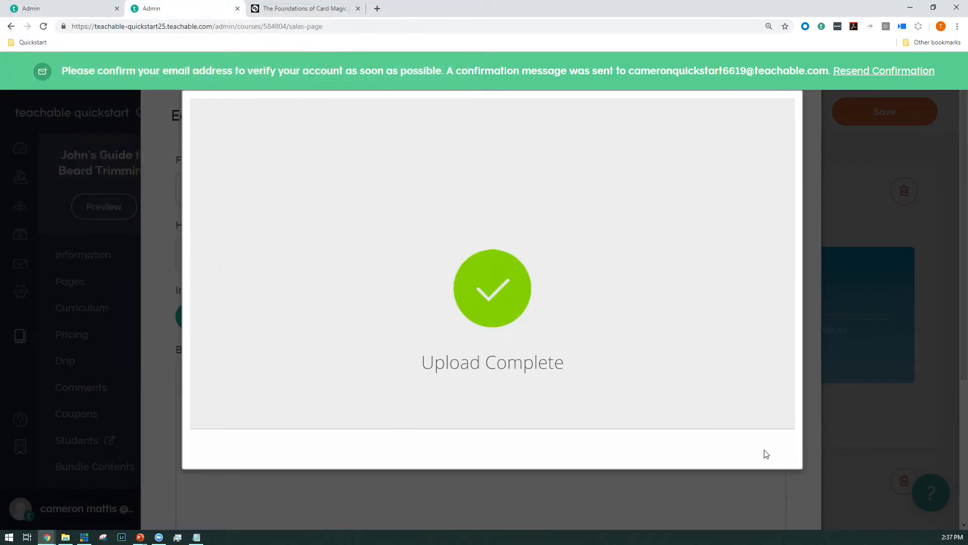
Step: Paste the prepared filler paragraph into the author's Bio text and save the author details
{"action": "scroll", "coordinate": [444, 335], "scroll_direction": "down", "scroll_amount": 2}
{"action": "scroll", "coordinate": [463, 341], "scroll_direction": "down", "scroll_amount": 2}
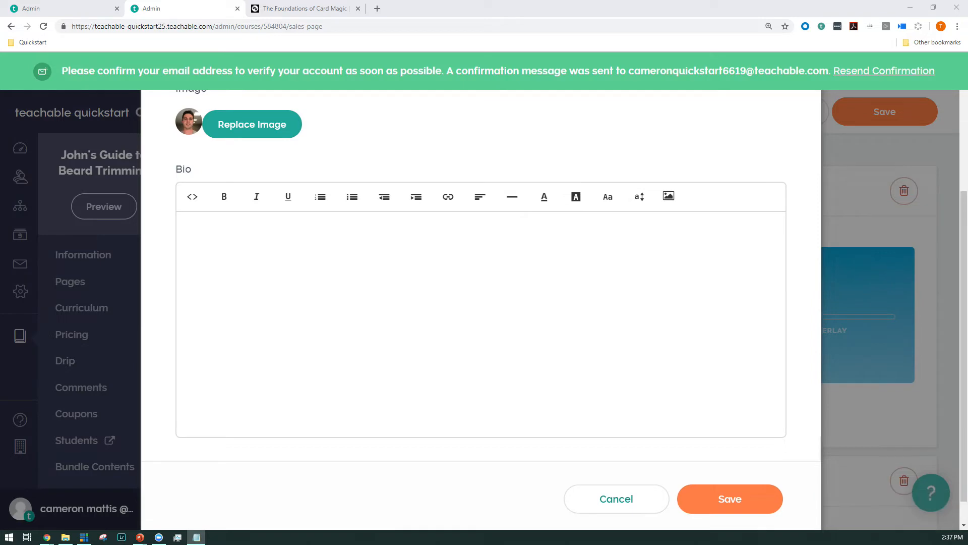
{"action": "left_click", "coordinate": [484, 253]}
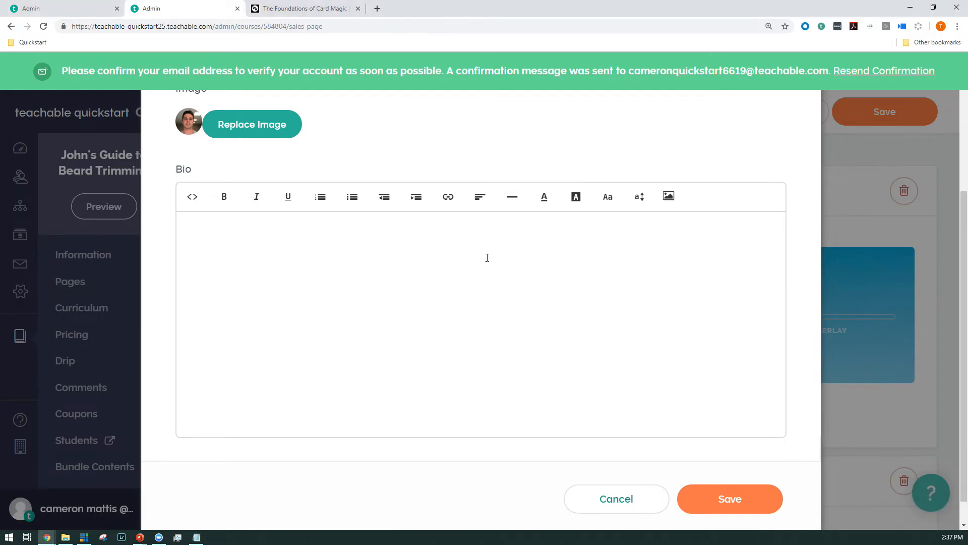
{"action": "type", "text": "Bacon ipsum dolor amet filet mignon pork chop landjaeger spare ribs chicken pancetta swine tongue. Meatloaf bresaola ham sirloin venison chuck brisket shankle ground round frankfurter prosciutto ham hock landjaeger. Prosciutto ground round chicken, swine pork belly beef ribs short ribs. Fatback landjaeger beef, tail alcatra salami hamburger beef ribs swine frankfurter ribeye kielbasa pork loin."}
{"action": "left_click", "coordinate": [741, 470]}
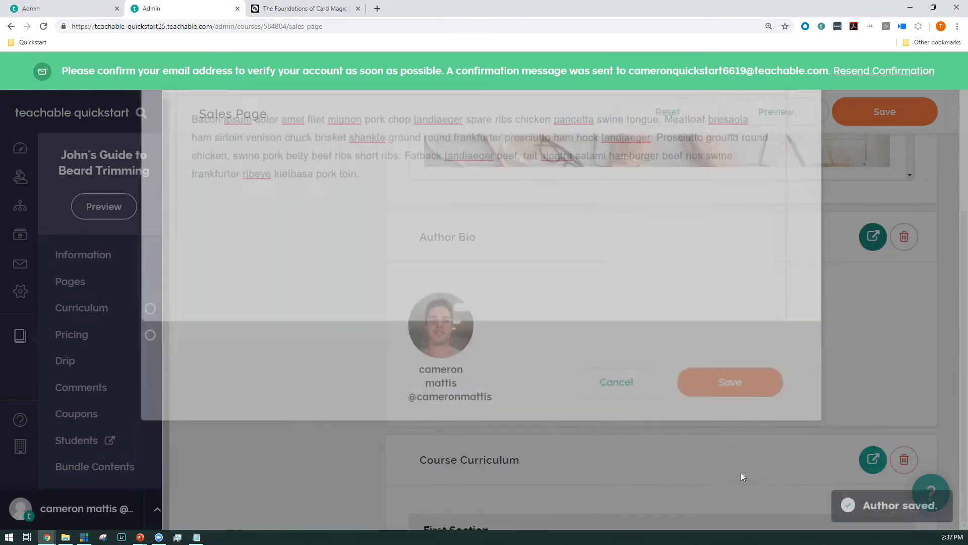
Step: Look over the sales page blocks from the FAQ back up to the Course Hero Header and save the page
{"action": "scroll", "coordinate": [552, 358], "scroll_direction": "down", "scroll_amount": 14}
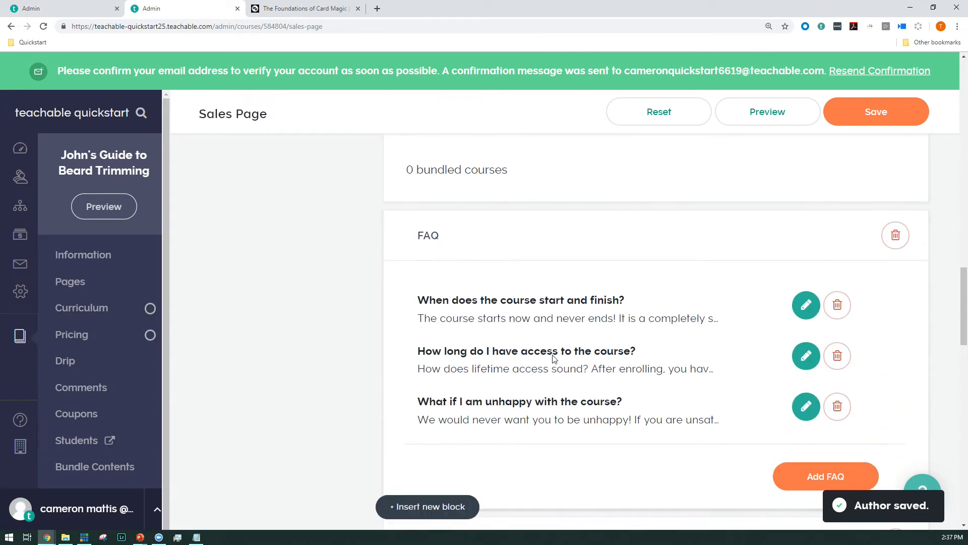
{"action": "scroll", "coordinate": [404, 358], "scroll_direction": "down", "scroll_amount": 5}
{"action": "scroll", "coordinate": [403, 358], "scroll_direction": "up", "scroll_amount": 20}
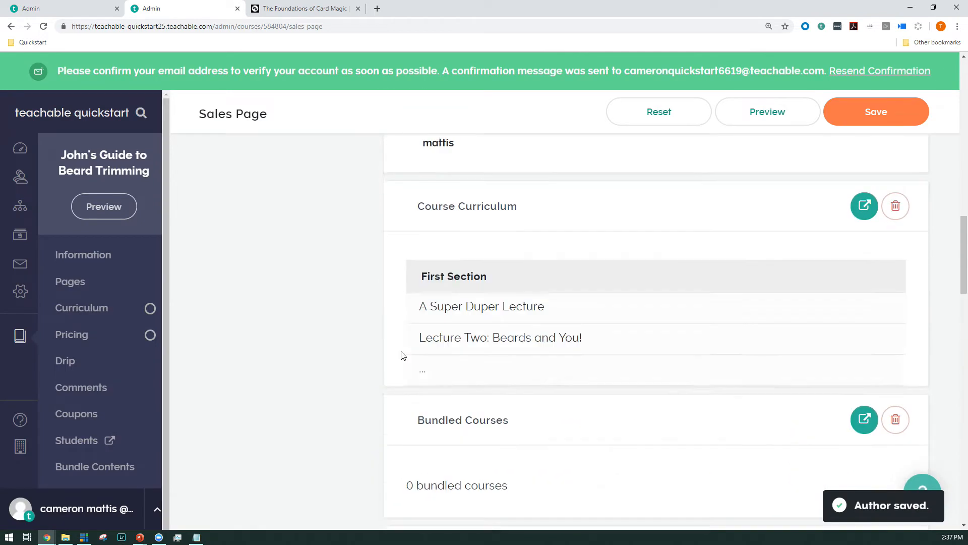
{"action": "scroll", "coordinate": [401, 352], "scroll_direction": "up", "scroll_amount": 4}
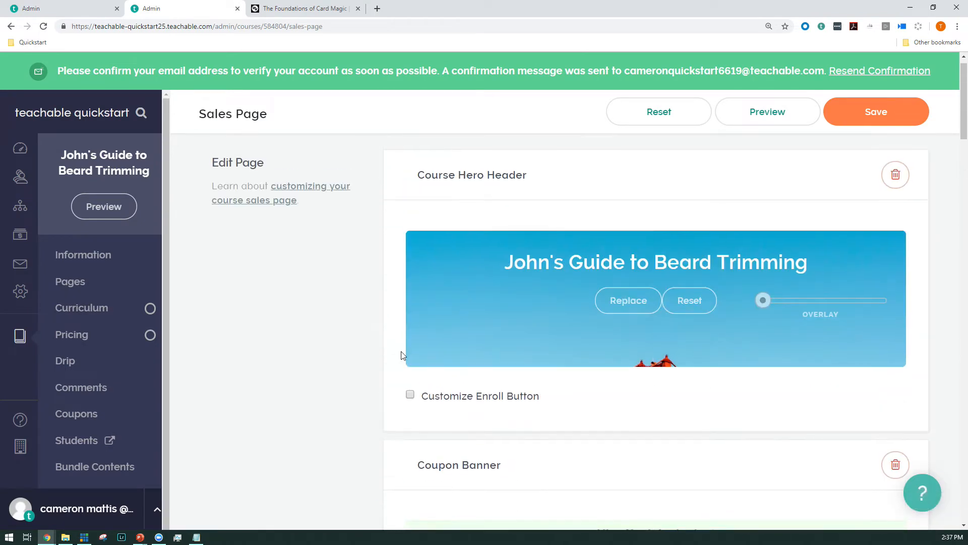
{"action": "scroll", "coordinate": [468, 304], "scroll_direction": "down", "scroll_amount": 2}
{"action": "scroll", "coordinate": [412, 319], "scroll_direction": "down", "scroll_amount": 3}
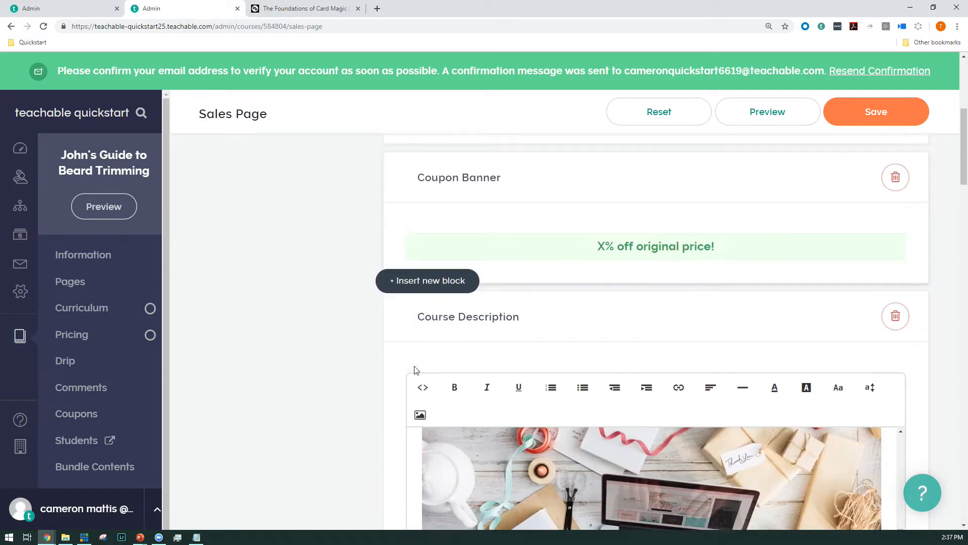
{"action": "left_click", "coordinate": [876, 111]}
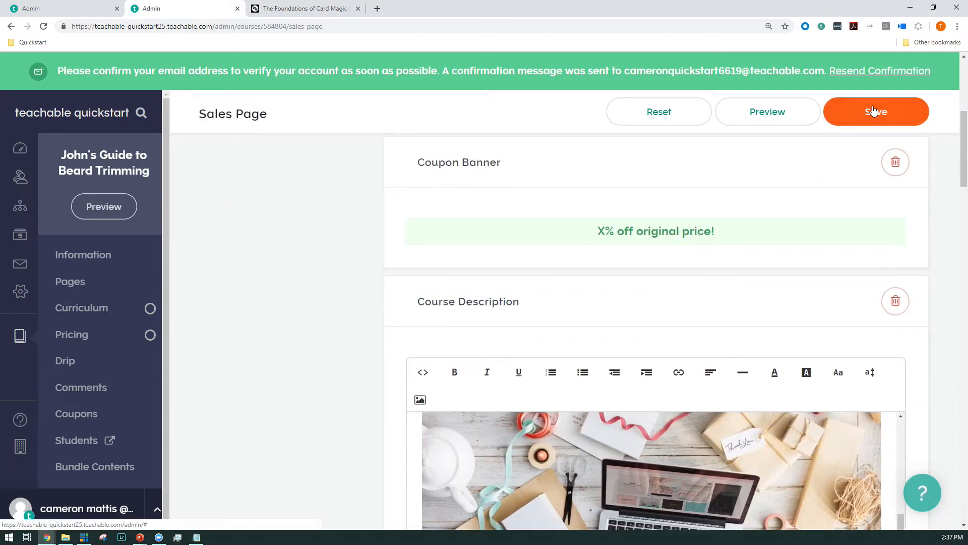
{"action": "left_click_drag", "start_coordinate": [495, 334], "coordinate": [529, 309]}
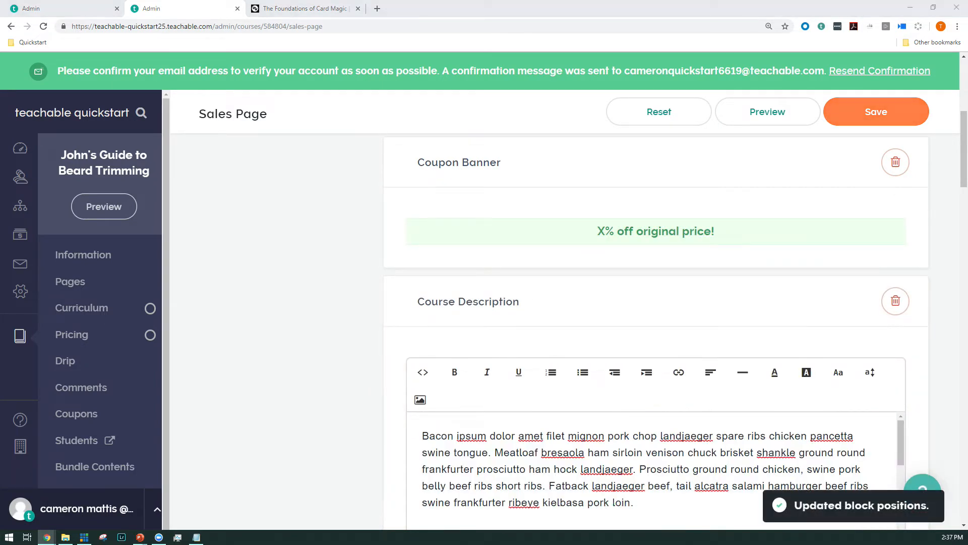
Step: Insert a Testimonial block between the Course Curriculum and Bundled Courses blocks
{"action": "scroll", "coordinate": [331, 289], "scroll_direction": "down", "scroll_amount": 2}
{"action": "scroll", "coordinate": [331, 289], "scroll_direction": "down", "scroll_amount": 12}
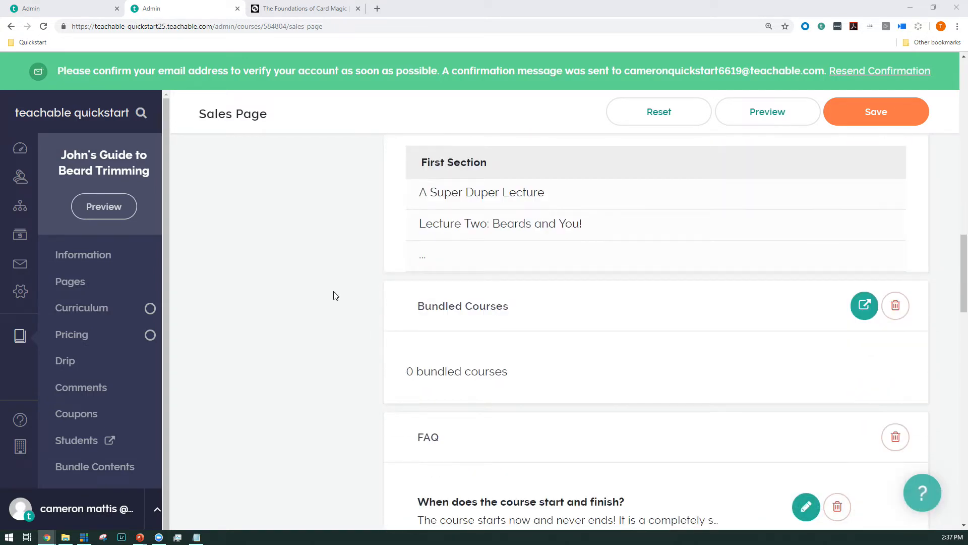
{"action": "left_click", "coordinate": [419, 270]}
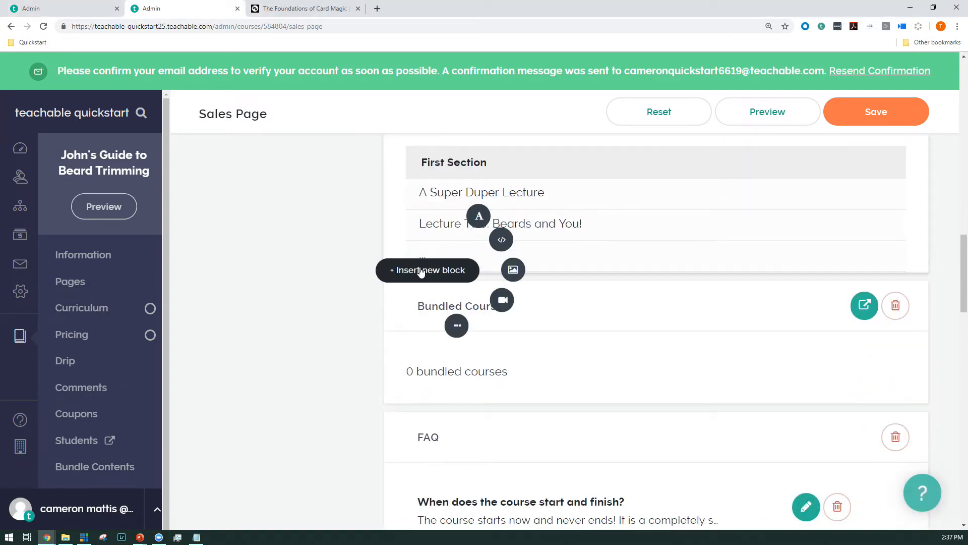
{"action": "left_click", "coordinate": [456, 326]}
{"action": "scroll", "coordinate": [453, 348], "scroll_direction": "down", "scroll_amount": 4}
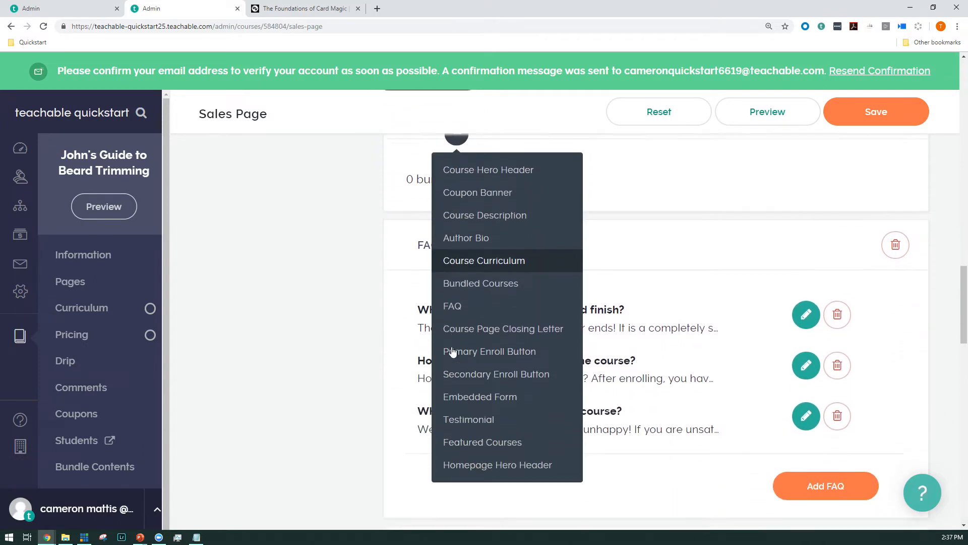
{"action": "left_click", "coordinate": [455, 410]}
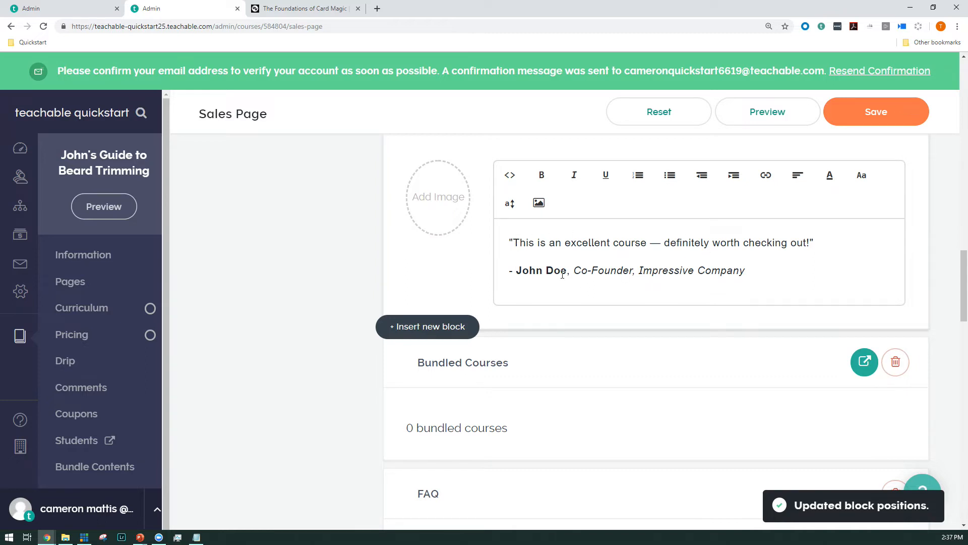
Step: Replace the placeholder name in the testimonial's signature line with the endorser's full name, leaving the quote and job title as they are
{"action": "left_click_drag", "start_coordinate": [568, 274], "coordinate": [515, 273]}
{"action": "type", "text": "IAN"}
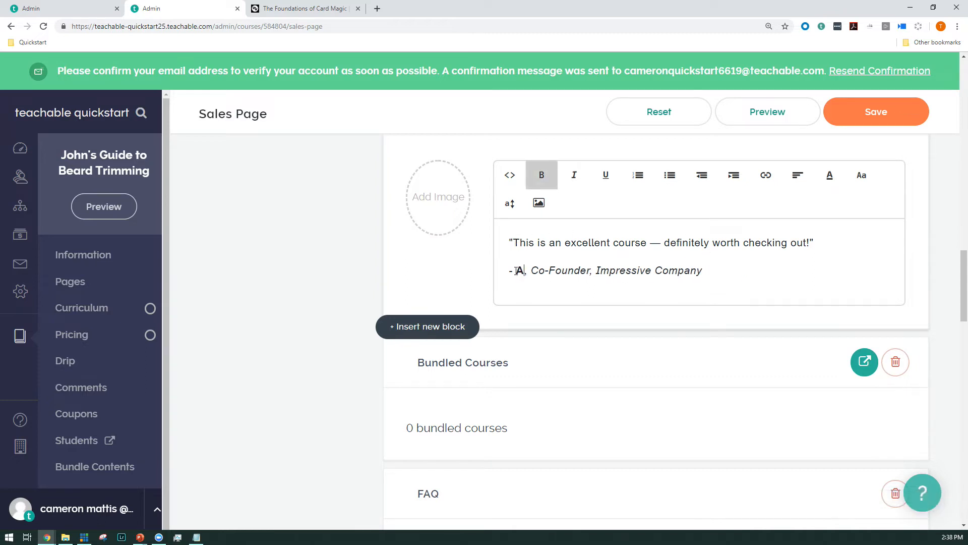
{"action": "key", "text": "BackSpace"}
{"action": "type", "text": "nkur Nagap"}
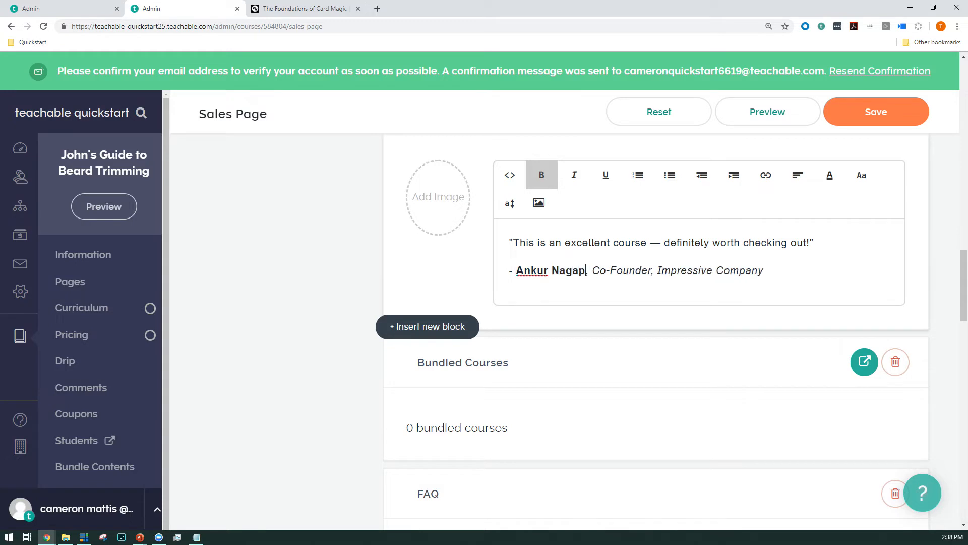
{"action": "key", "text": "BackSpace"}
{"action": "key", "text": "BackSpace"}
{"action": "type", "text": "pal"}
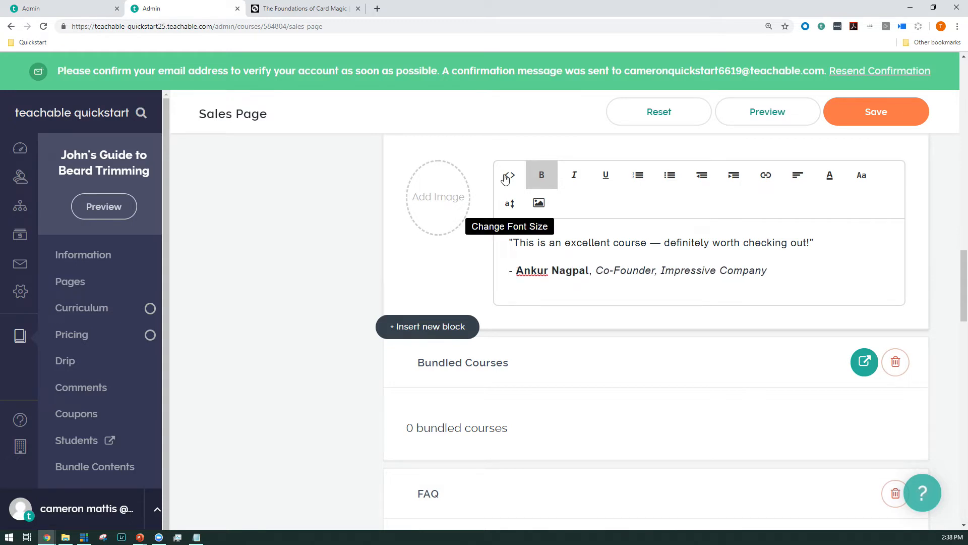
Step: Upload the bearded man's portrait from the computer's Quickstart folder as the testimonial image and save the sales page
{"action": "left_click", "coordinate": [447, 184]}
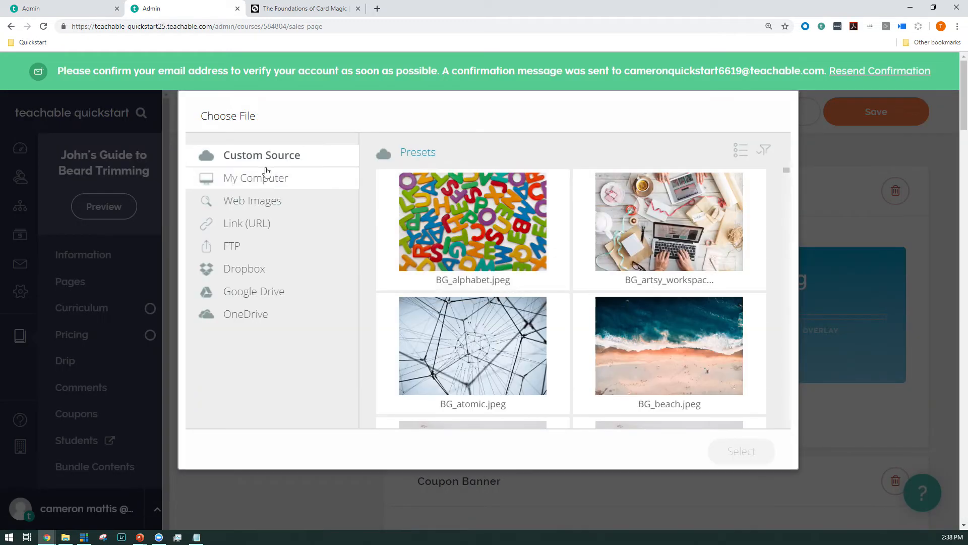
{"action": "left_click", "coordinate": [266, 178]}
{"action": "left_click", "coordinate": [588, 324]}
{"action": "left_click", "coordinate": [324, 85]}
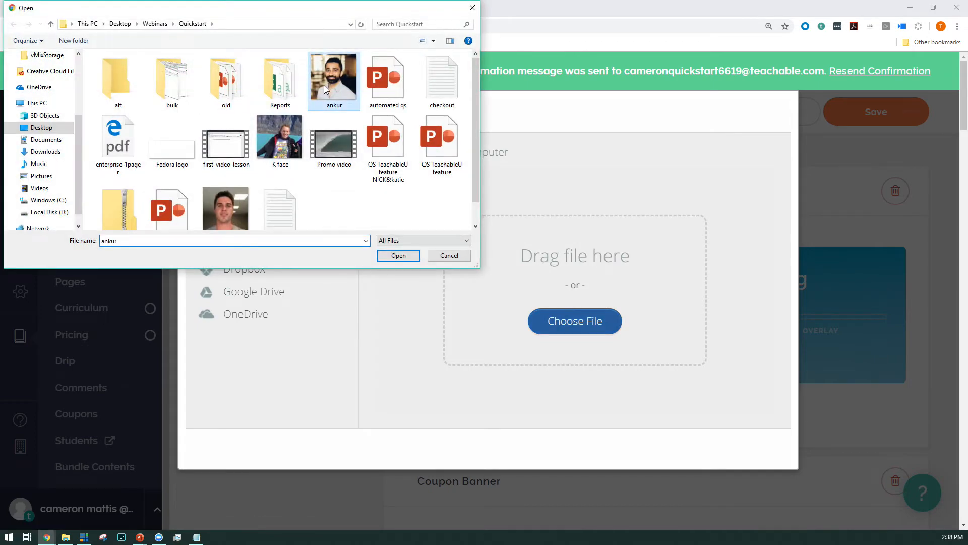
{"action": "left_click", "coordinate": [393, 252]}
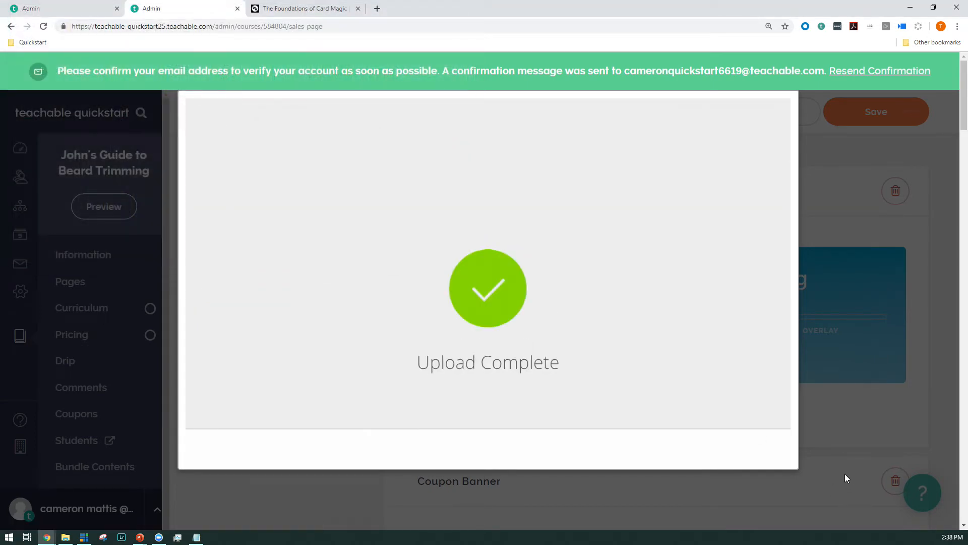
{"action": "scroll", "coordinate": [846, 178], "scroll_direction": "down", "scroll_amount": 2}
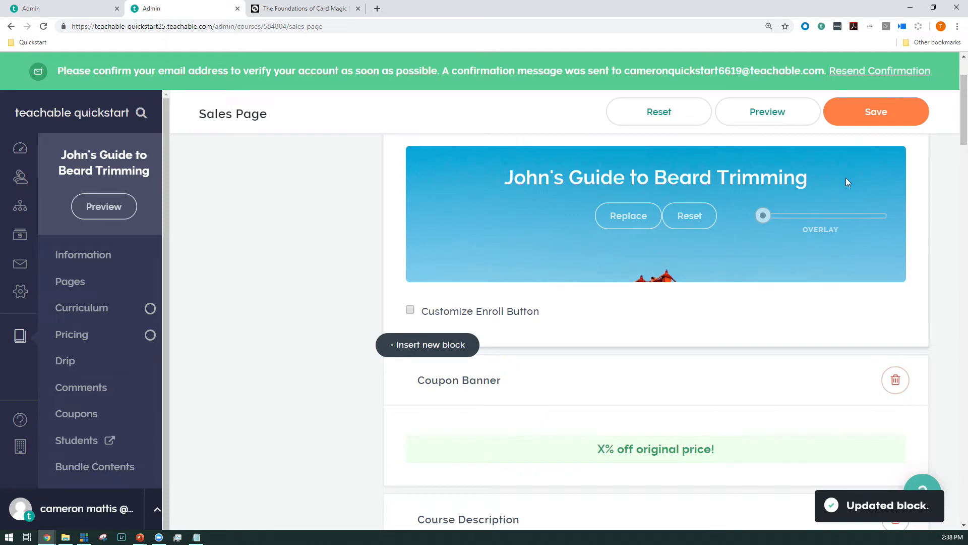
{"action": "left_click", "coordinate": [873, 119]}
Step: View the course's Pages overview and Coupons page, close the Coupons tab, and bring up the Certificates page
{"action": "left_click", "coordinate": [77, 286]}
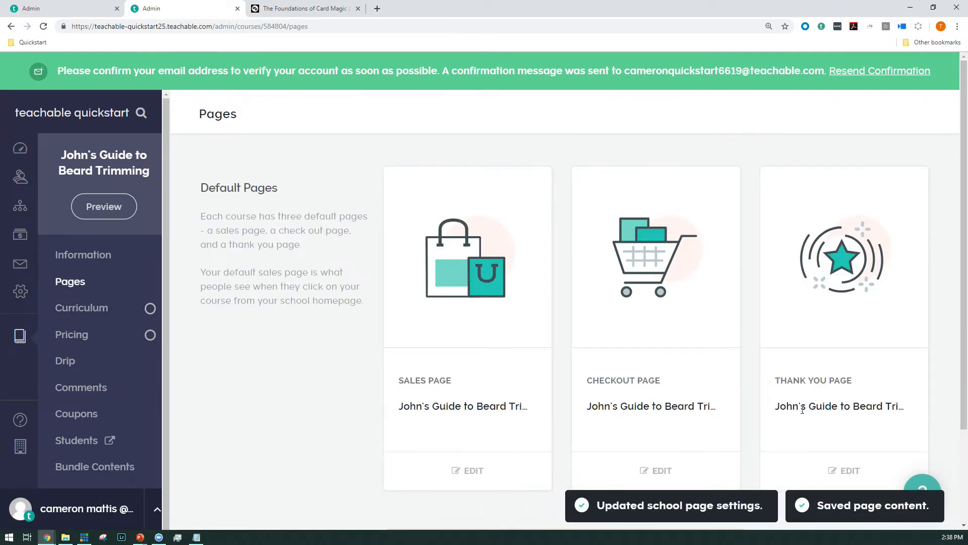
{"action": "scroll", "coordinate": [76, 362], "scroll_direction": "down", "scroll_amount": 1}
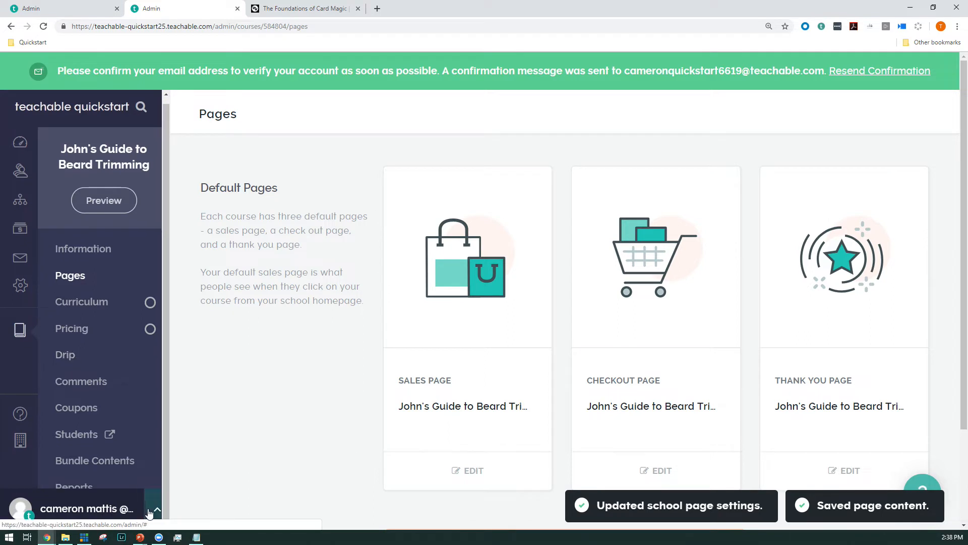
{"action": "key", "text": "ctrl+minus"}
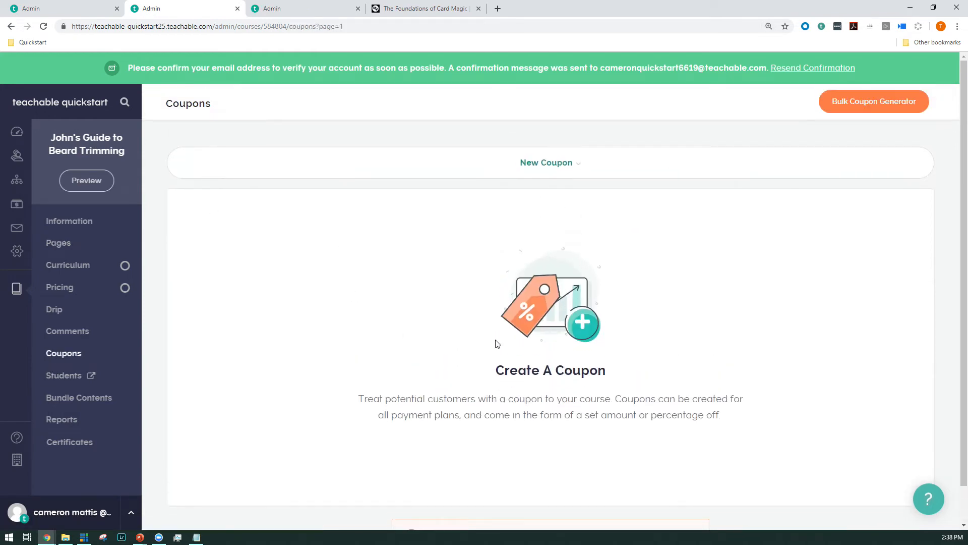
{"action": "middle_click", "coordinate": [194, 4]}
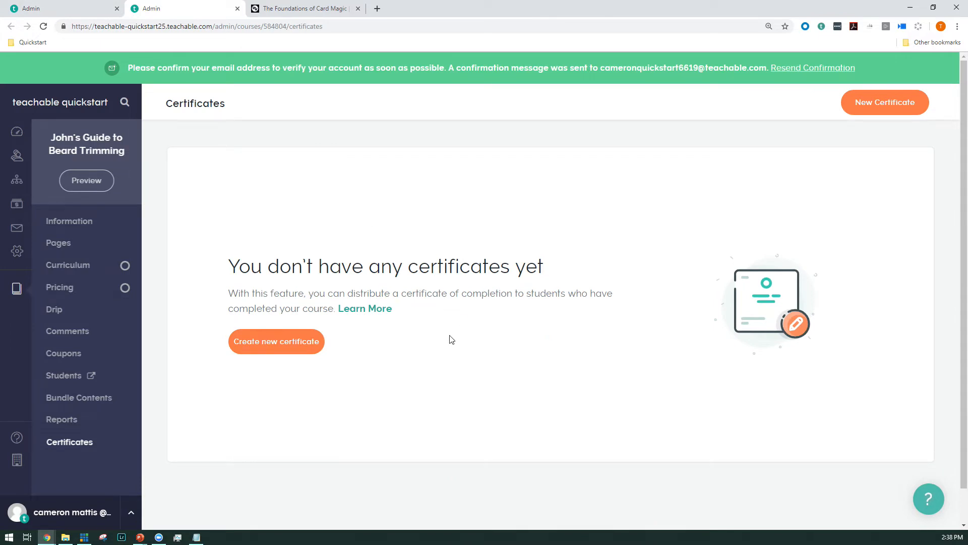
Step: Create a new course certificate from the template with the dark frame around a white centre
{"action": "left_click", "coordinate": [281, 347]}
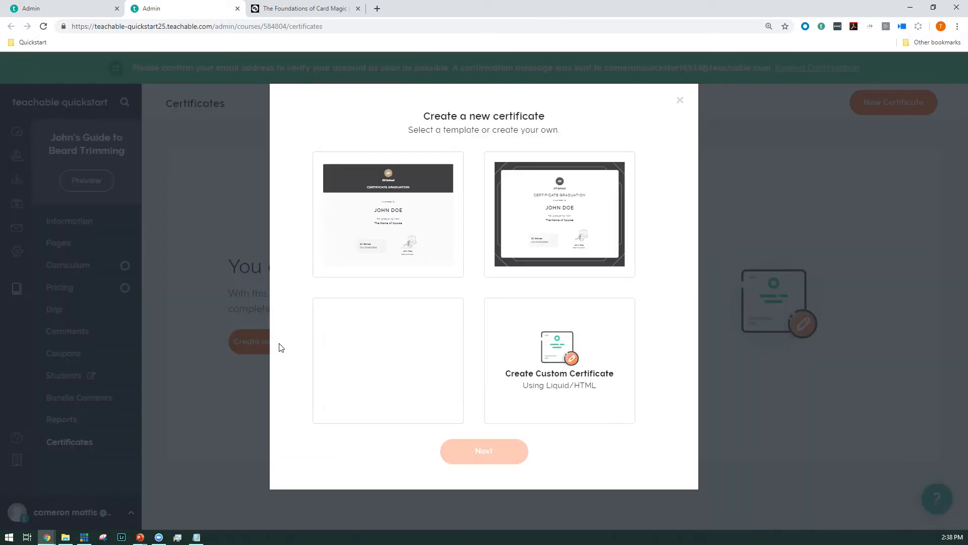
{"action": "left_click", "coordinate": [529, 242]}
{"action": "left_click", "coordinate": [488, 452]}
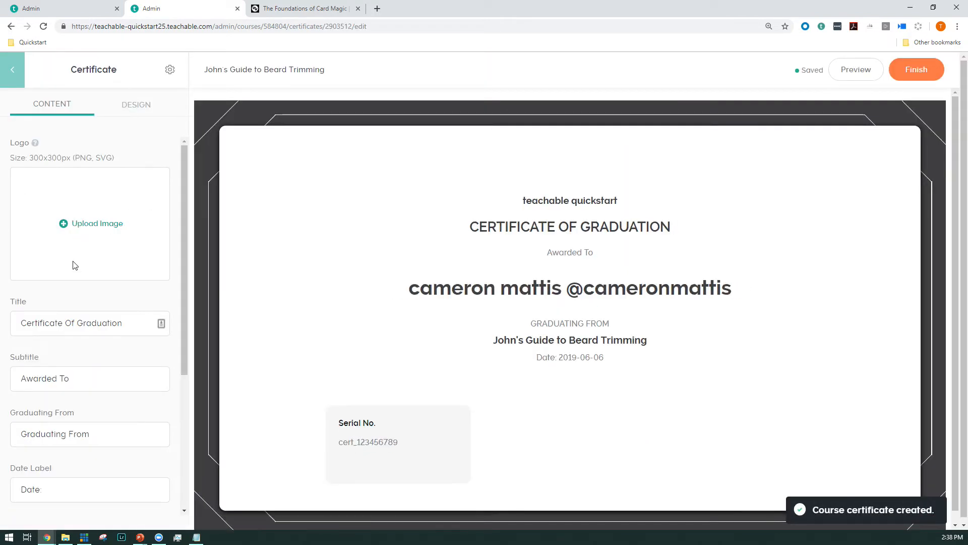
Step: Review the certificate's content fields, finish it with the default text, and activate it for students completing the course
{"action": "scroll", "coordinate": [78, 272], "scroll_direction": "down", "scroll_amount": 3}
{"action": "scroll", "coordinate": [56, 383], "scroll_direction": "down", "scroll_amount": 2}
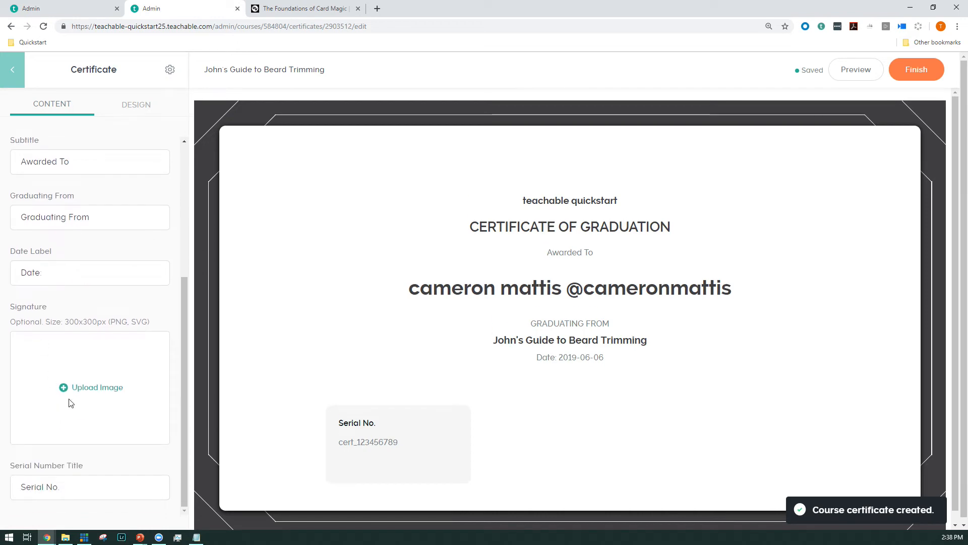
{"action": "left_click", "coordinate": [923, 69]}
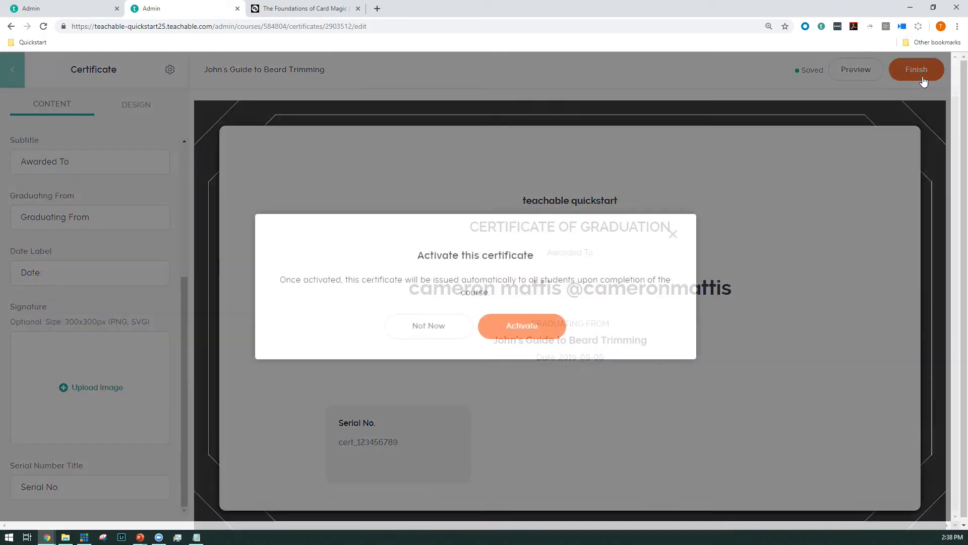
{"action": "left_click", "coordinate": [498, 323]}
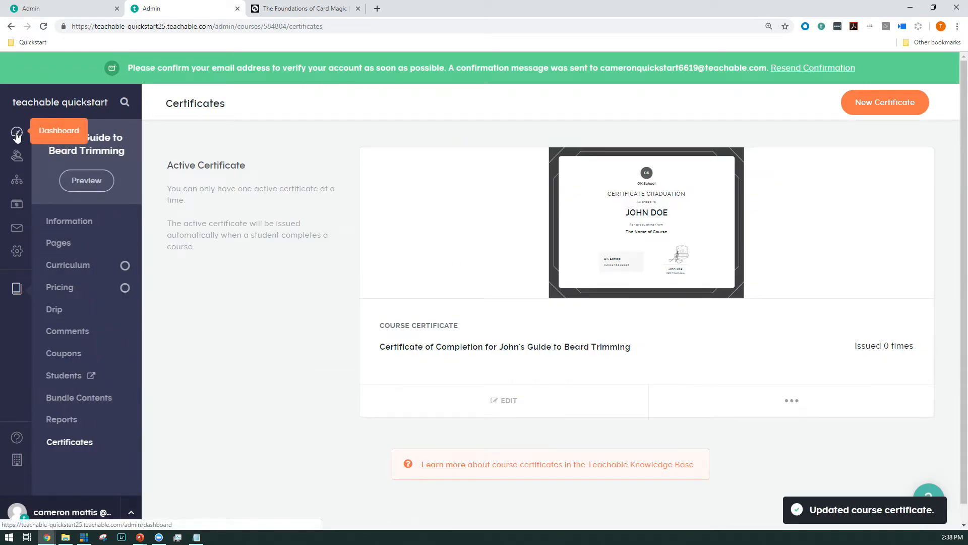
Step: Open the image chooser for the course thumbnail from the course's Information page
{"action": "left_click", "coordinate": [78, 232]}
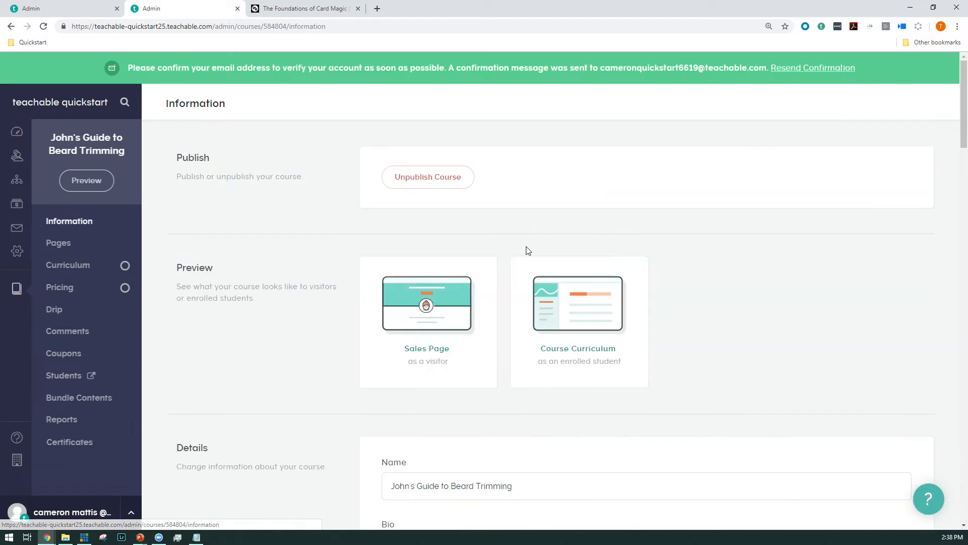
{"action": "scroll", "coordinate": [525, 250], "scroll_direction": "down", "scroll_amount": 15}
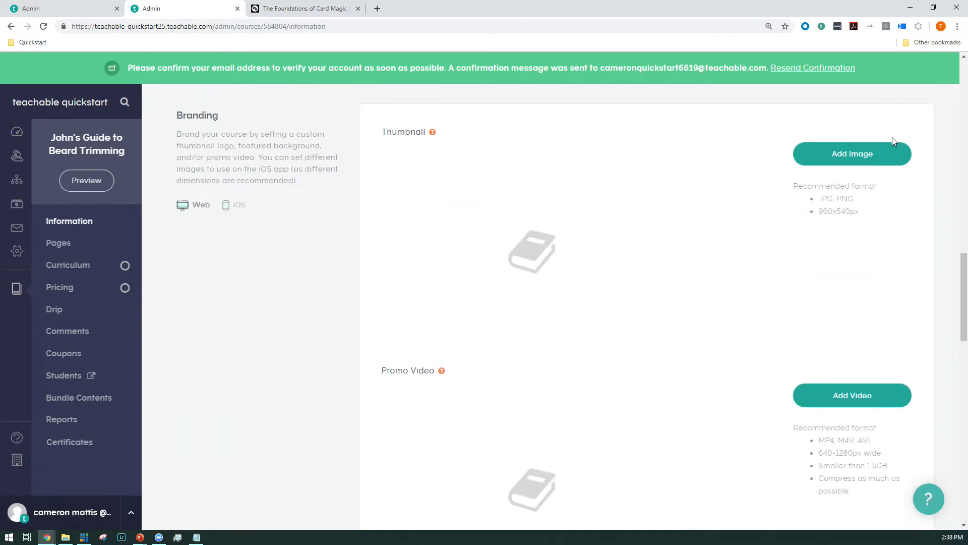
{"action": "left_click", "coordinate": [890, 149]}
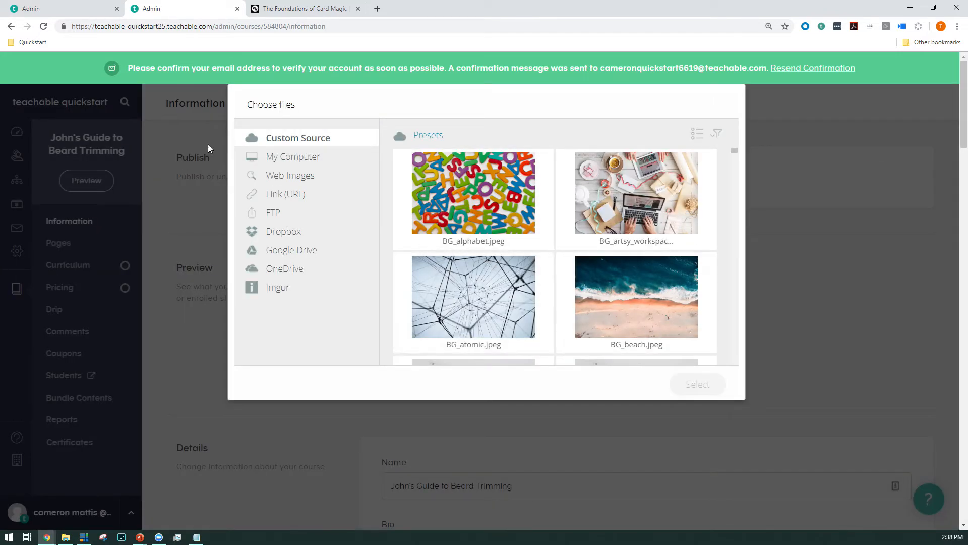
{"action": "left_click", "coordinate": [293, 156]}
{"action": "left_click", "coordinate": [560, 275]}
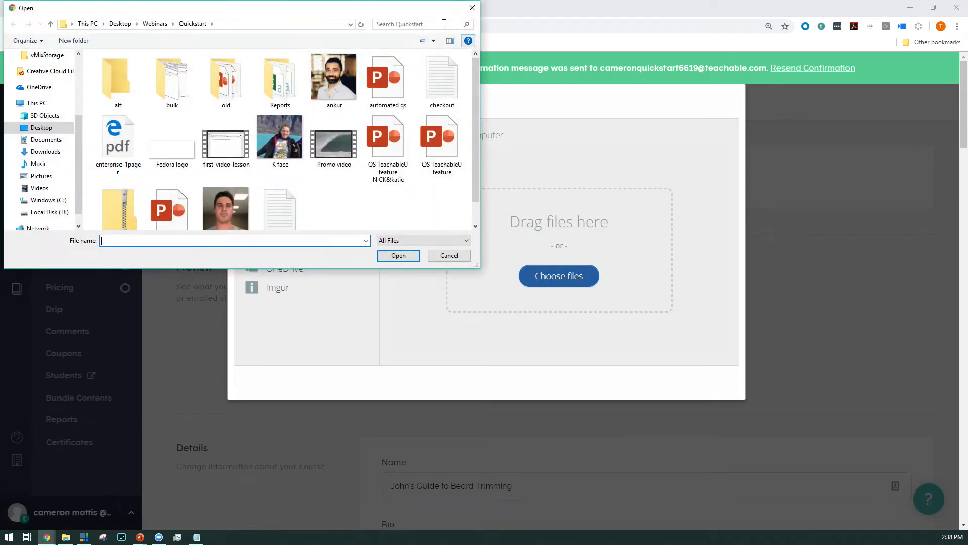
{"action": "left_click", "coordinate": [473, 8]}
Step: Set the preset image BG_beach.jpeg as the course thumbnail
{"action": "left_click", "coordinate": [260, 138]}
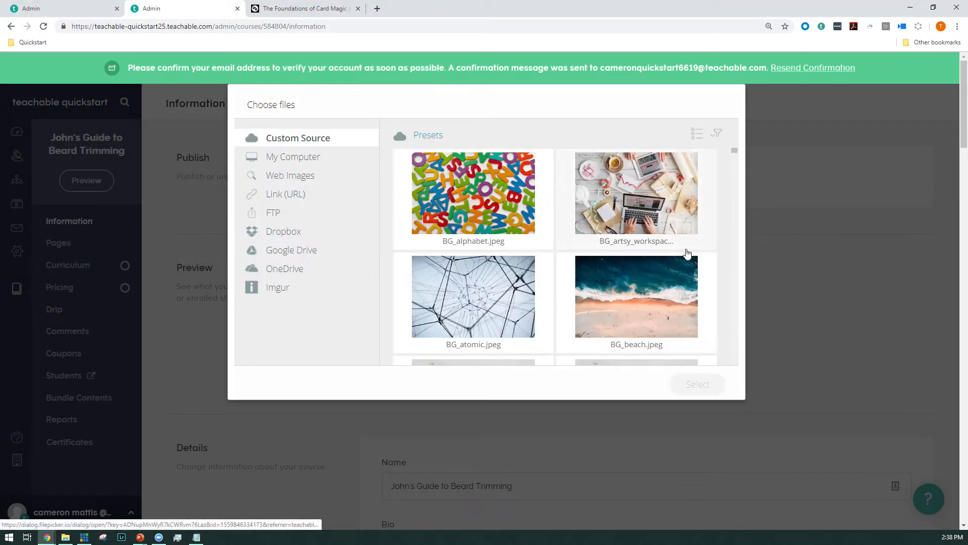
{"action": "left_click", "coordinate": [676, 334]}
{"action": "left_click", "coordinate": [684, 398]}
{"action": "left_click", "coordinate": [687, 389]}
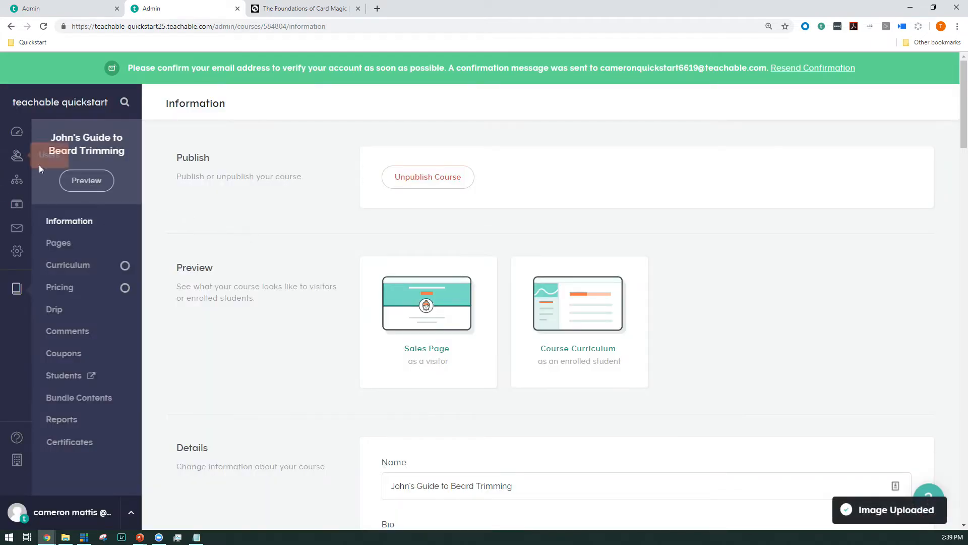
{"action": "scroll", "coordinate": [284, 265], "scroll_direction": "down", "scroll_amount": 2}
{"action": "scroll", "coordinate": [369, 212], "scroll_direction": "up", "scroll_amount": 2}
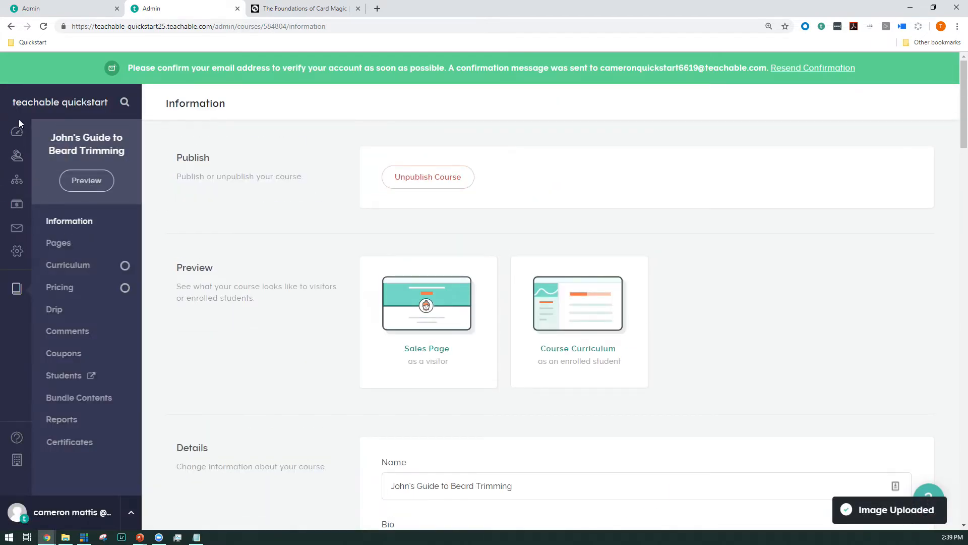
Step: Begin the "Customize look and feel" setup task and upload the Fedora logo image from the Quickstart folder as the site logo
{"action": "left_click", "coordinate": [17, 131]}
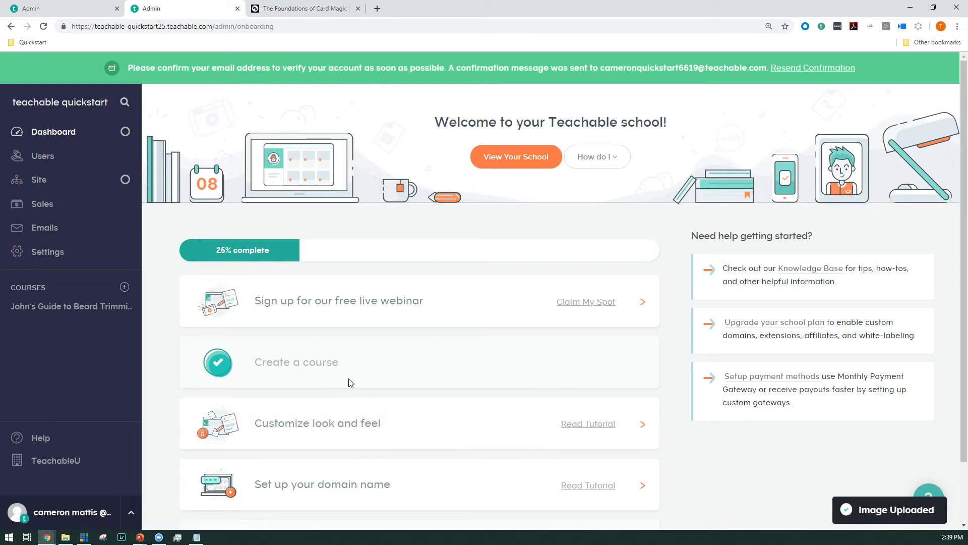
{"action": "left_click", "coordinate": [372, 442]}
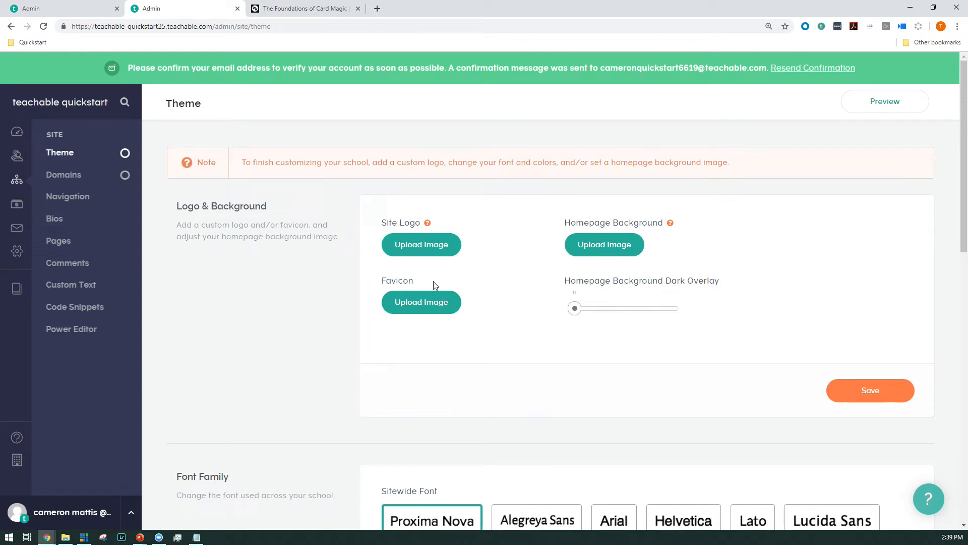
{"action": "left_click", "coordinate": [416, 246]}
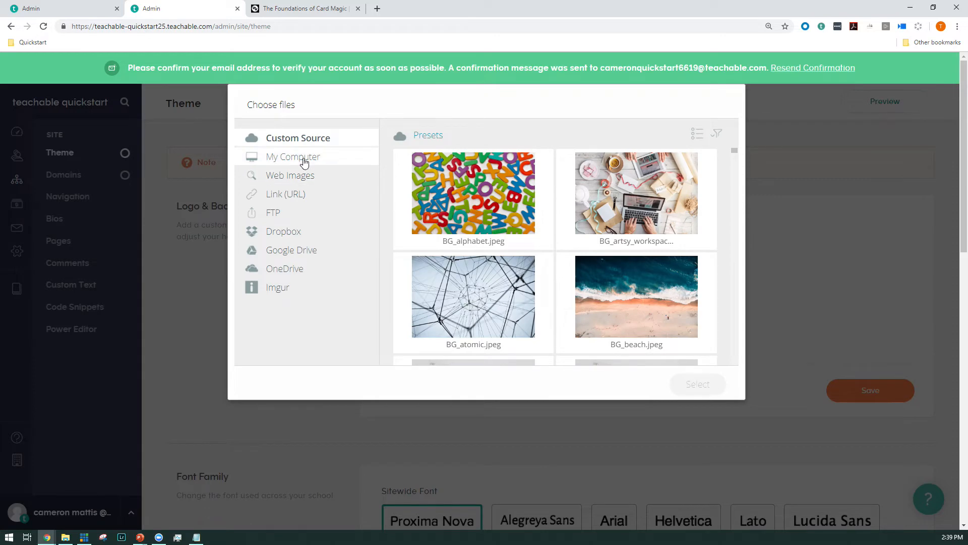
{"action": "left_click", "coordinate": [304, 161]}
{"action": "left_click", "coordinate": [569, 276]}
{"action": "left_click", "coordinate": [173, 146]}
{"action": "left_click", "coordinate": [398, 255]}
{"action": "left_click", "coordinate": [685, 383]}
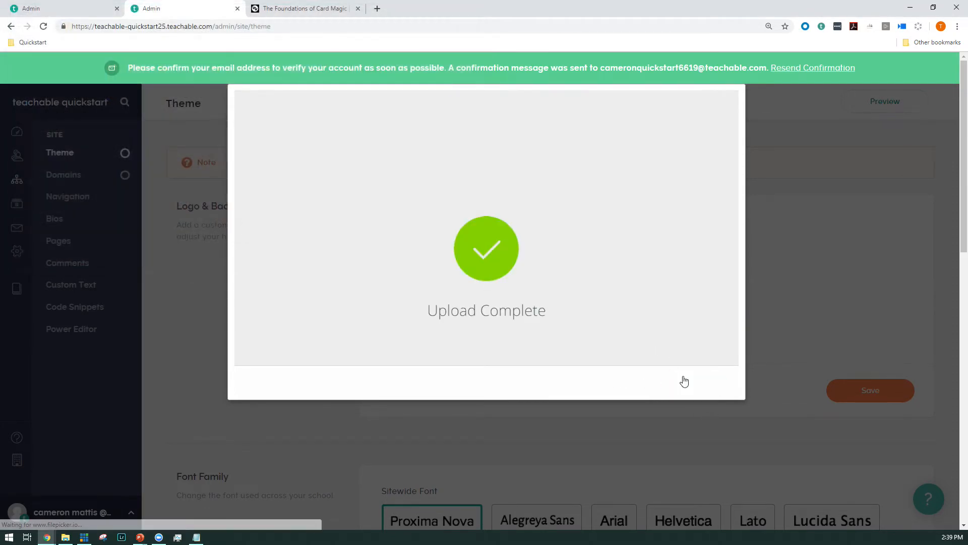
Step: Set the sitewide font to Raleway and save the theme's font family
{"action": "scroll", "coordinate": [681, 378], "scroll_direction": "down", "scroll_amount": 5}
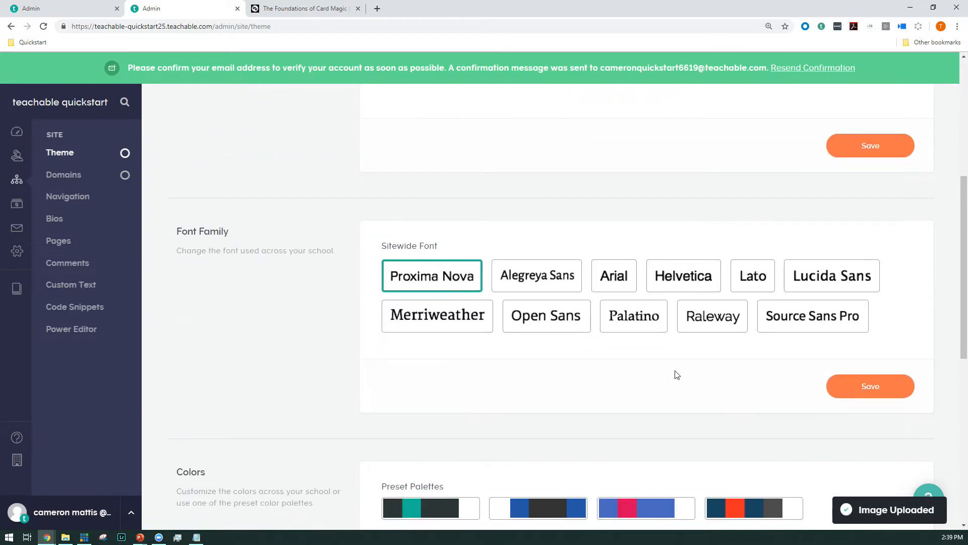
{"action": "left_click", "coordinate": [734, 318]}
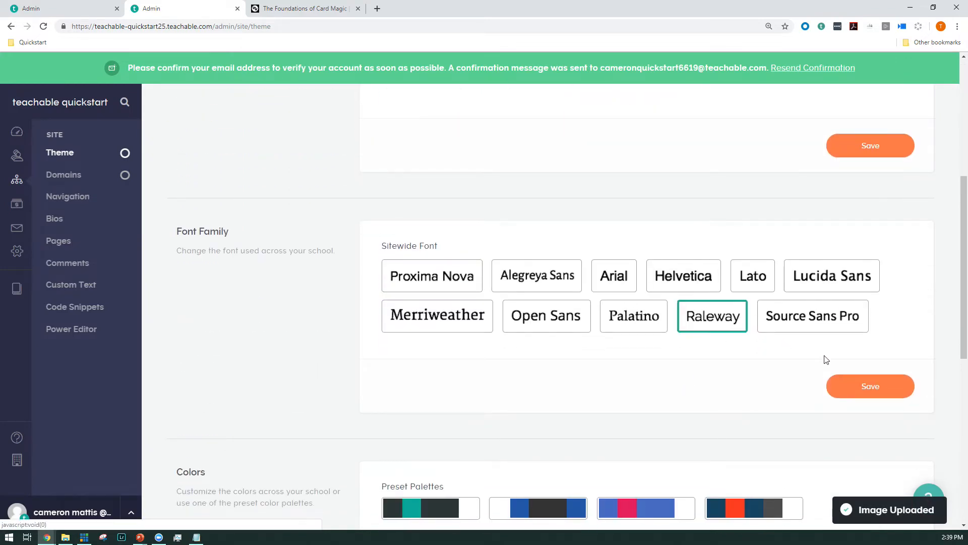
{"action": "left_click", "coordinate": [859, 389]}
Step: Try the lighter teal #60ccc4 for Buttons & Links, followed by the white, blue and dark grey preset palette
{"action": "scroll", "coordinate": [720, 368], "scroll_direction": "down", "scroll_amount": 2}
{"action": "scroll", "coordinate": [721, 368], "scroll_direction": "down", "scroll_amount": 3}
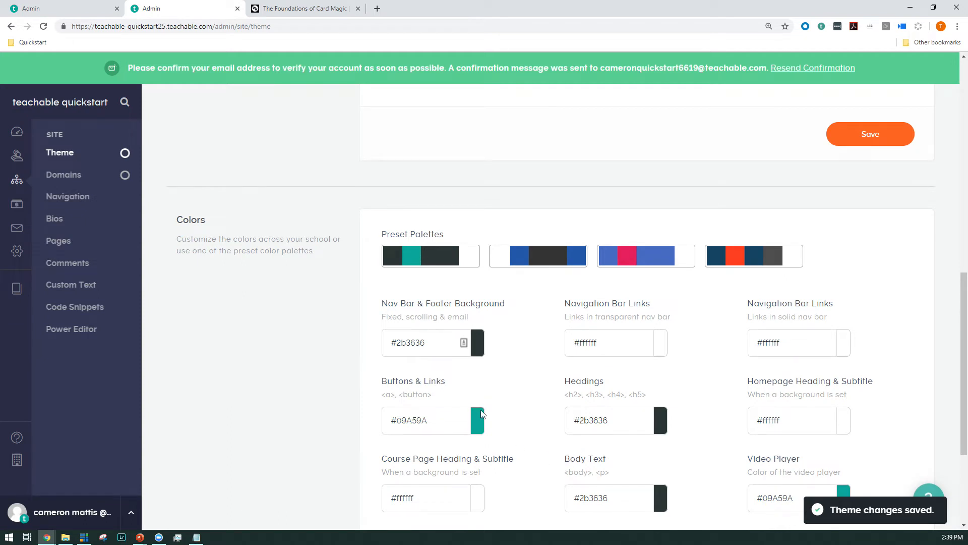
{"action": "left_click", "coordinate": [478, 426]}
{"action": "left_click_drag", "start_coordinate": [534, 444], "coordinate": [506, 451]}
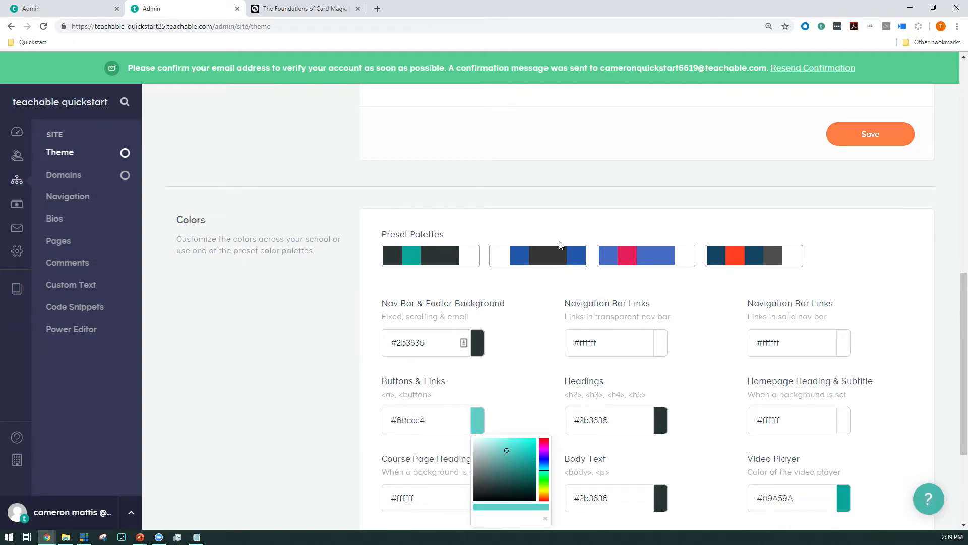
{"action": "left_click", "coordinate": [534, 263]}
Step: Apply the dark slate and teal preset palette to the school's colors and save
{"action": "left_click", "coordinate": [438, 254]}
{"action": "scroll", "coordinate": [598, 323], "scroll_direction": "down", "scroll_amount": 3}
{"action": "left_click", "coordinate": [840, 406]}
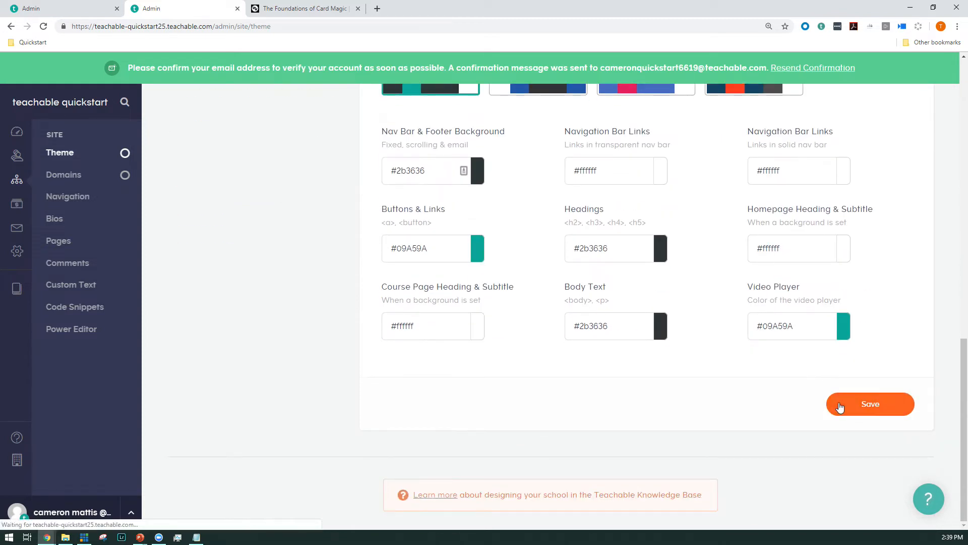
Step: Make the beard-trimming course the homepage for both logged-out and logged-in users, save the navigation settings, and close their browser tab
{"action": "left_click", "coordinate": [70, 196], "text": "ctrl"}
{"action": "left_click", "coordinate": [286, 4]}
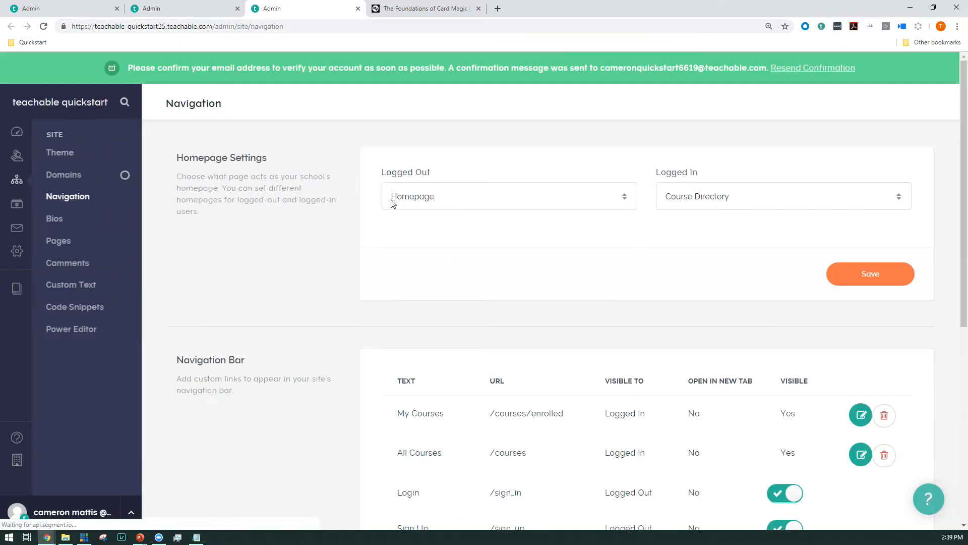
{"action": "left_click", "coordinate": [390, 204]}
{"action": "left_click", "coordinate": [424, 245]}
{"action": "left_click", "coordinate": [745, 199]}
{"action": "left_click", "coordinate": [744, 246]}
{"action": "left_click", "coordinate": [832, 274]}
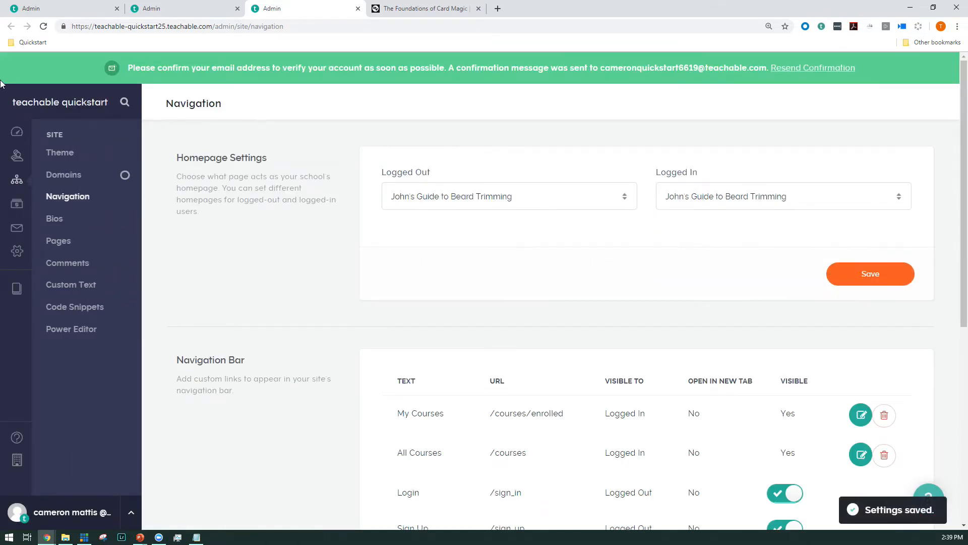
{"action": "left_click", "coordinate": [358, 8]}
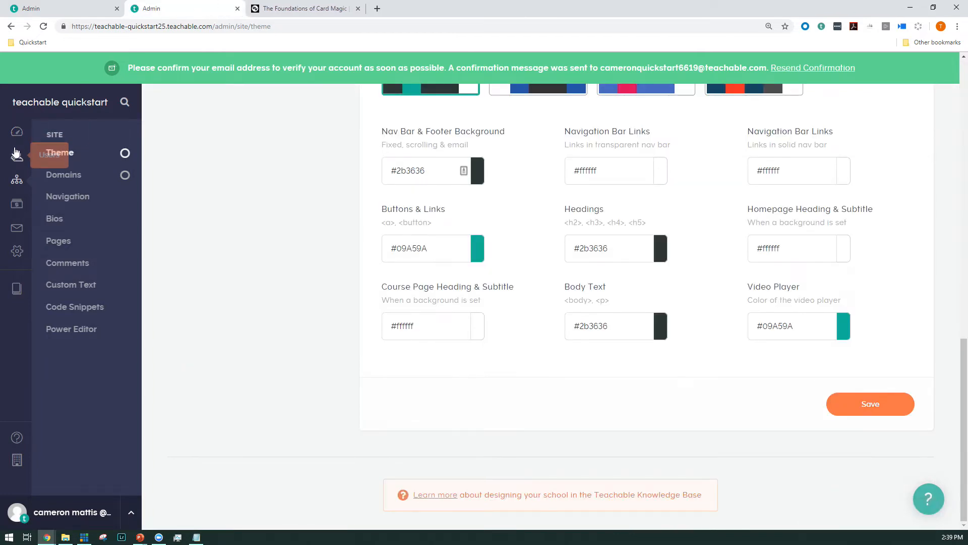
Step: Bring up the school's domain setup from the dashboard checklist and compare its options with the Card Magic course's custom web address
{"action": "left_click", "coordinate": [16, 131]}
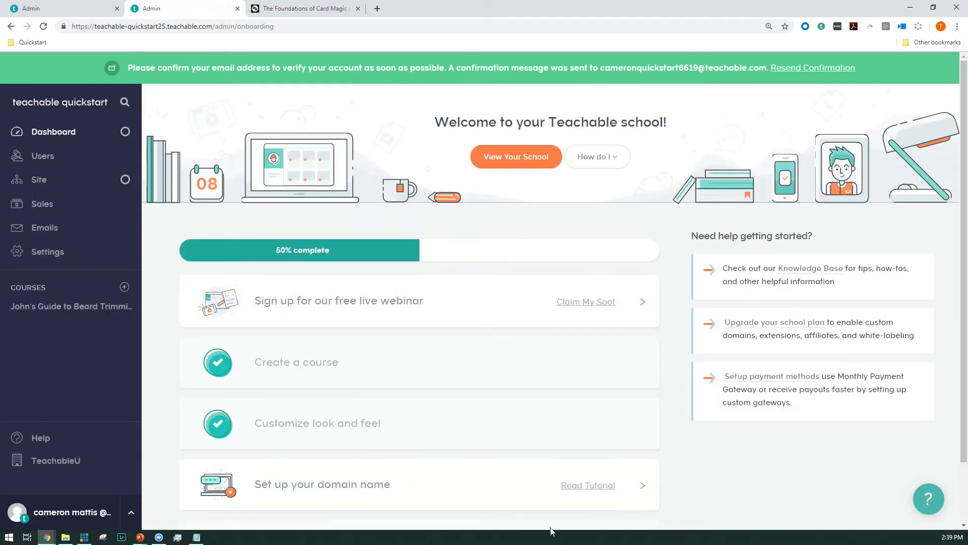
{"action": "scroll", "coordinate": [524, 480], "scroll_direction": "down", "scroll_amount": 2}
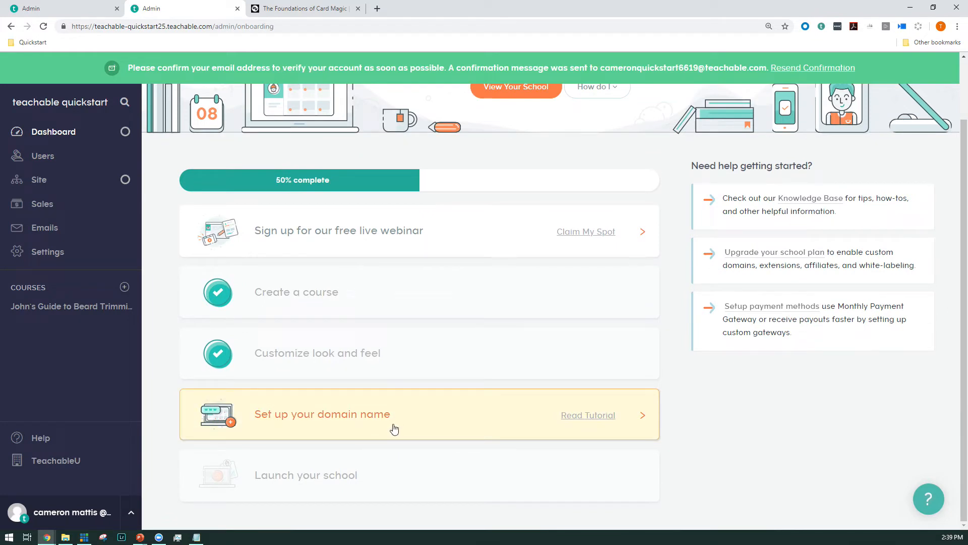
{"action": "left_click", "coordinate": [394, 429]}
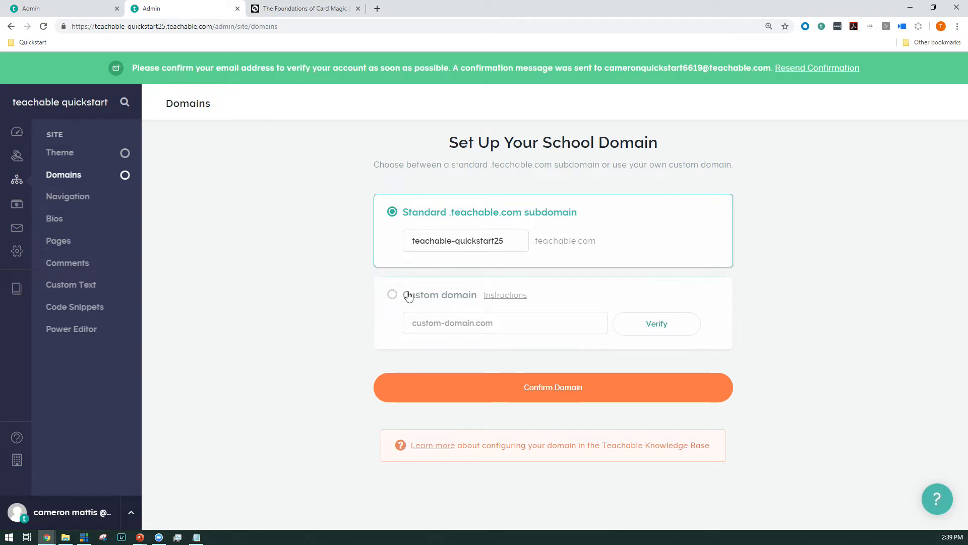
{"action": "left_click", "coordinate": [288, 9]}
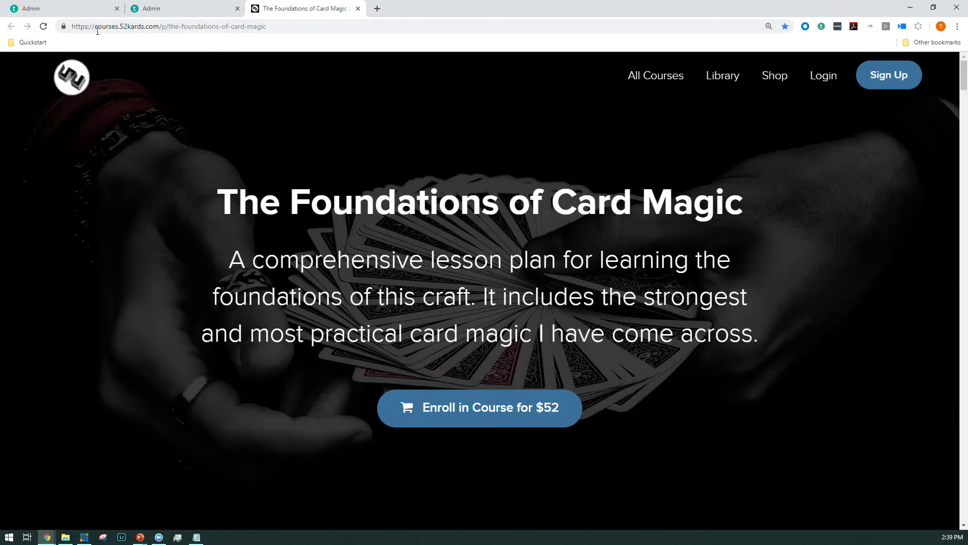
{"action": "left_click", "coordinate": [141, 10]}
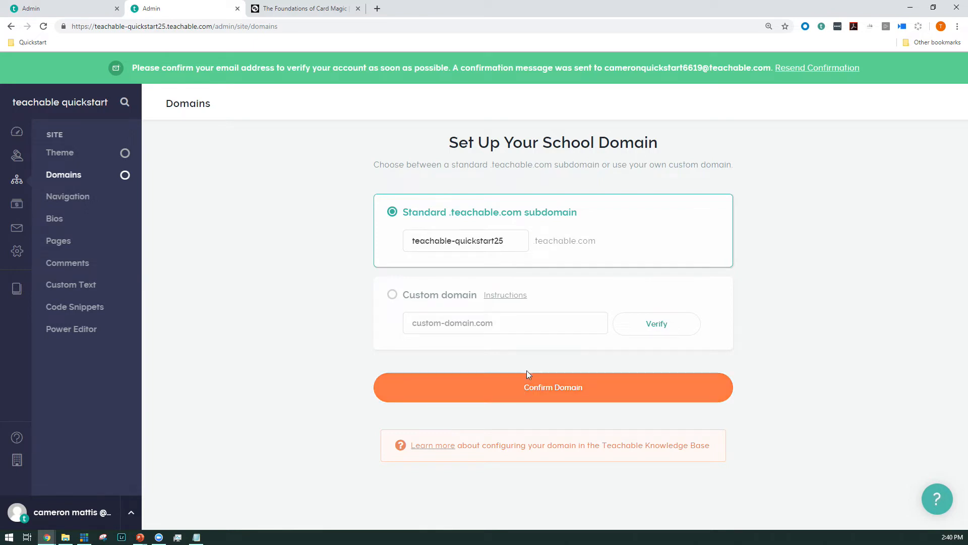
Step: Confirm the standard teachable-quickstart25 subdomain as the school's domain and return to the dashboard's setup checklist
{"action": "left_click", "coordinate": [555, 398]}
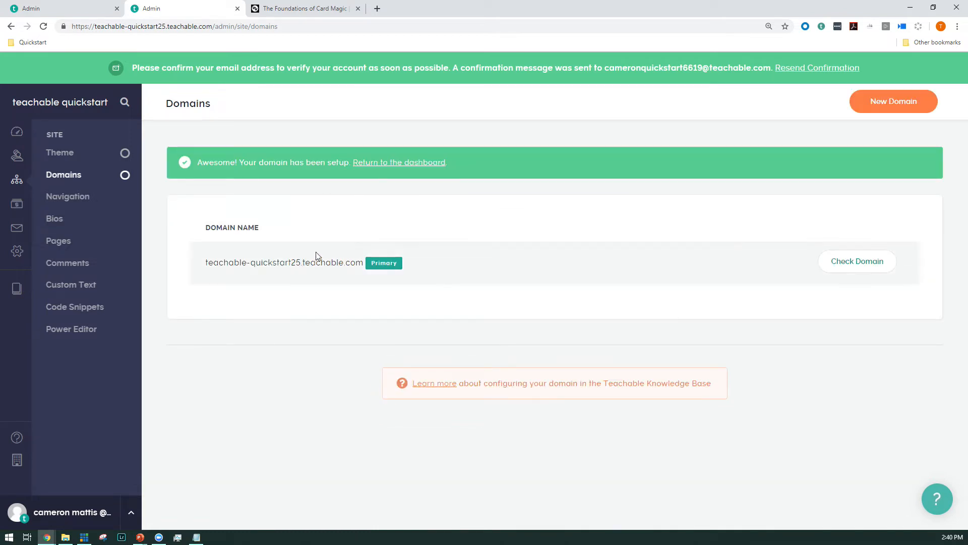
{"action": "left_click", "coordinate": [11, 139]}
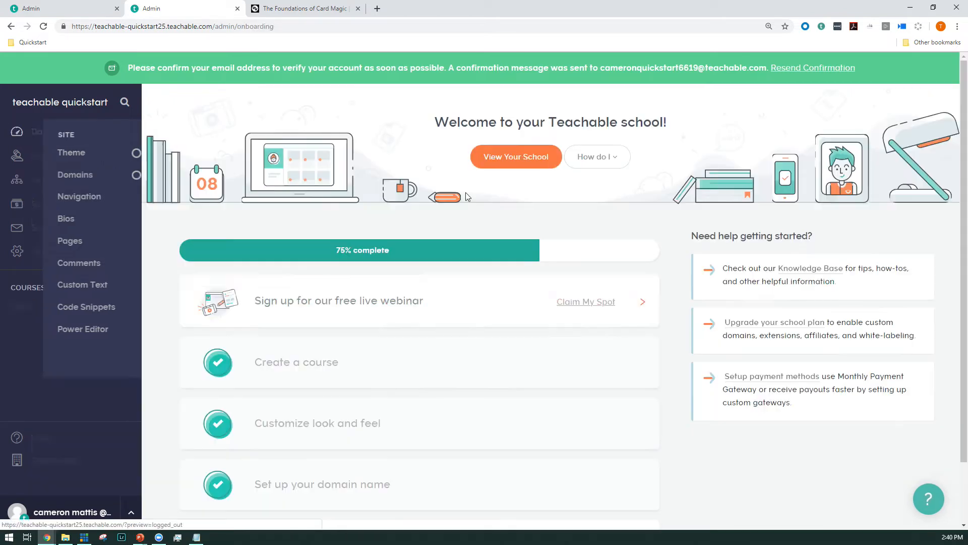
{"action": "scroll", "coordinate": [505, 306], "scroll_direction": "down", "scroll_amount": 2}
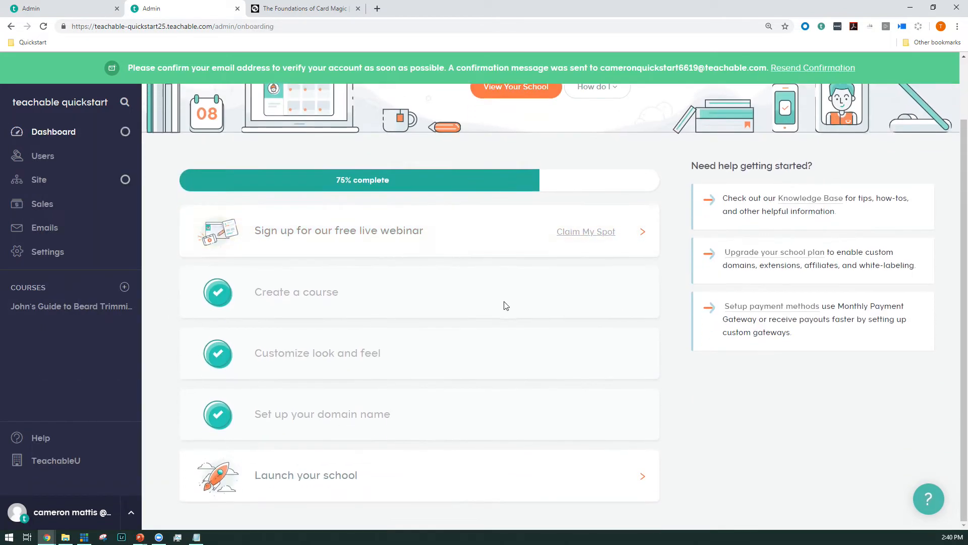
Step: Launch the school from the setup checklist and dismiss the Creator Challenge offer
{"action": "left_click", "coordinate": [337, 483]}
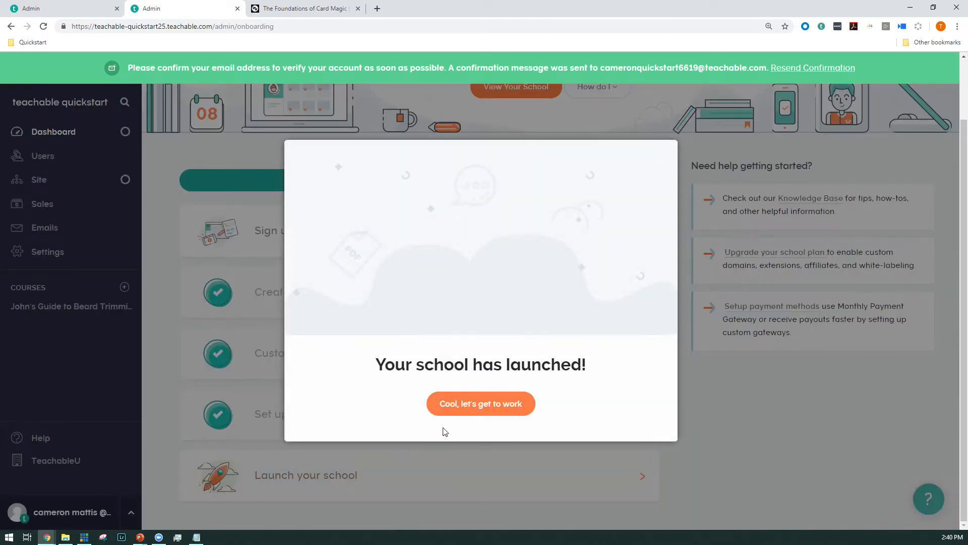
{"action": "left_click", "coordinate": [491, 406]}
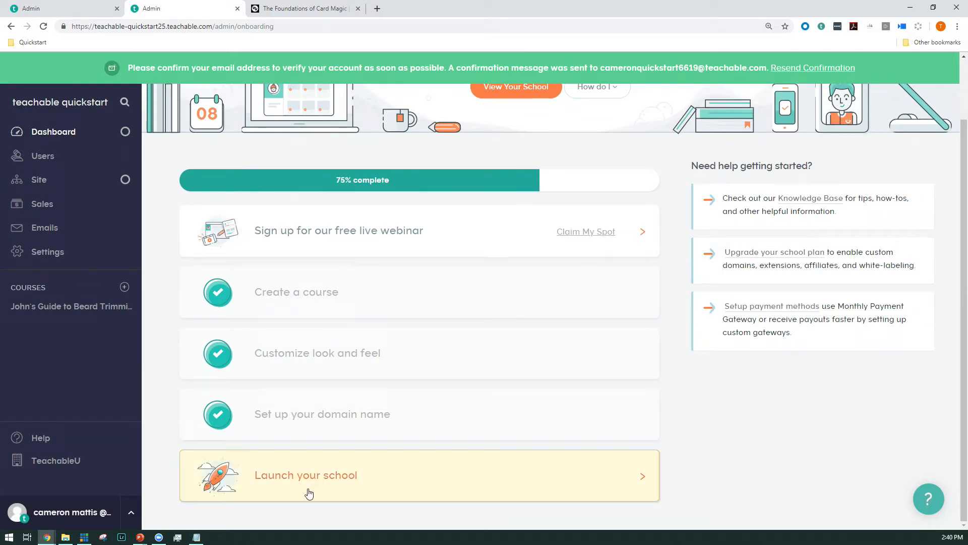
{"action": "left_click", "coordinate": [346, 469]}
{"action": "left_click", "coordinate": [456, 403]}
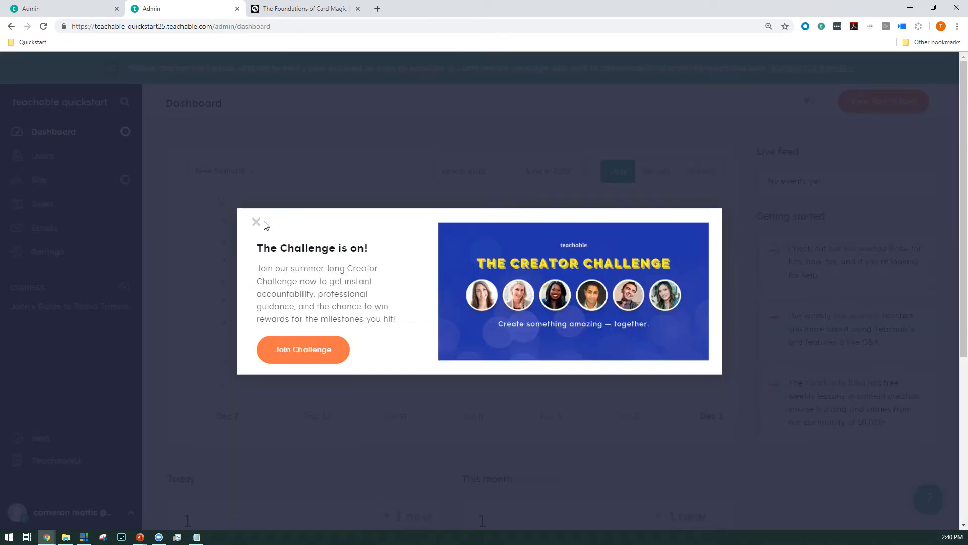
{"action": "triple_click", "coordinate": [268, 249]}
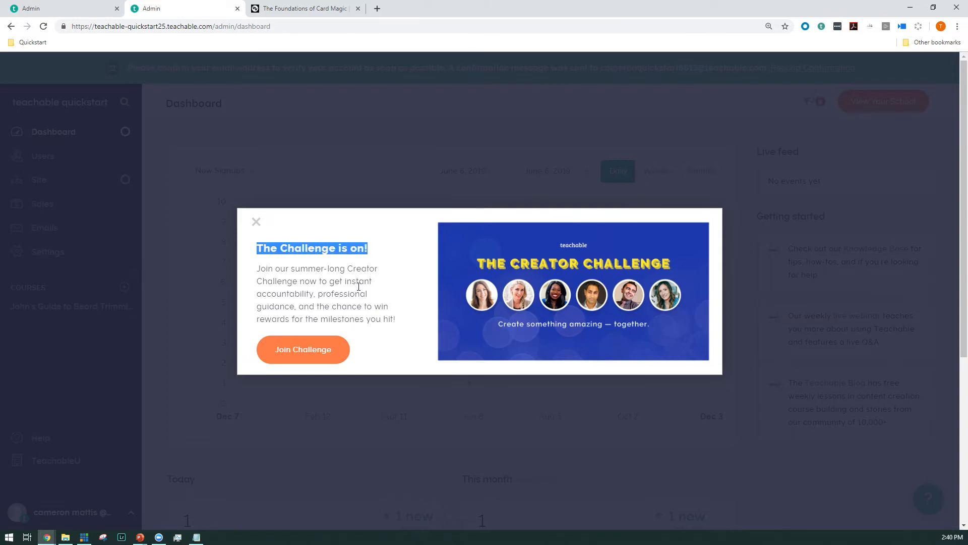
{"action": "left_click", "coordinate": [263, 308]}
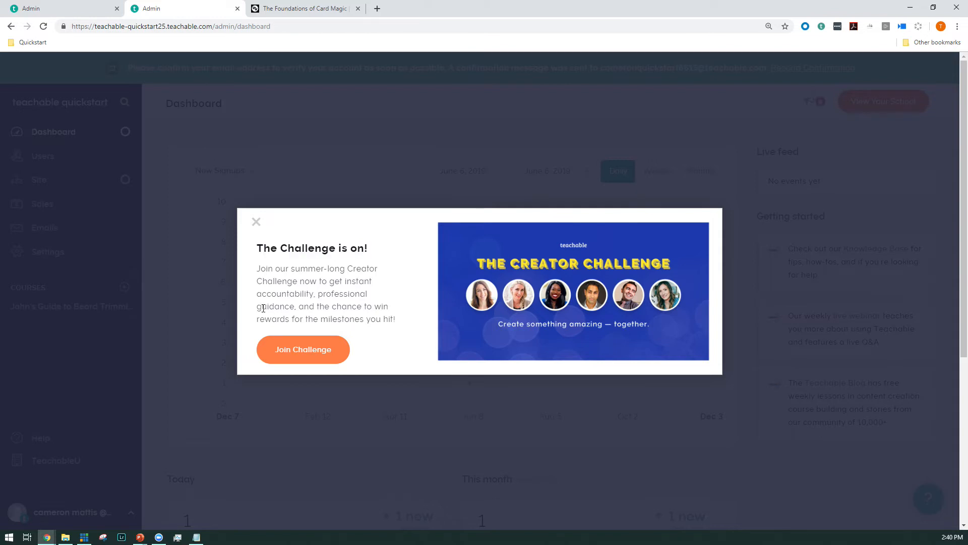
{"action": "left_click", "coordinate": [256, 222]}
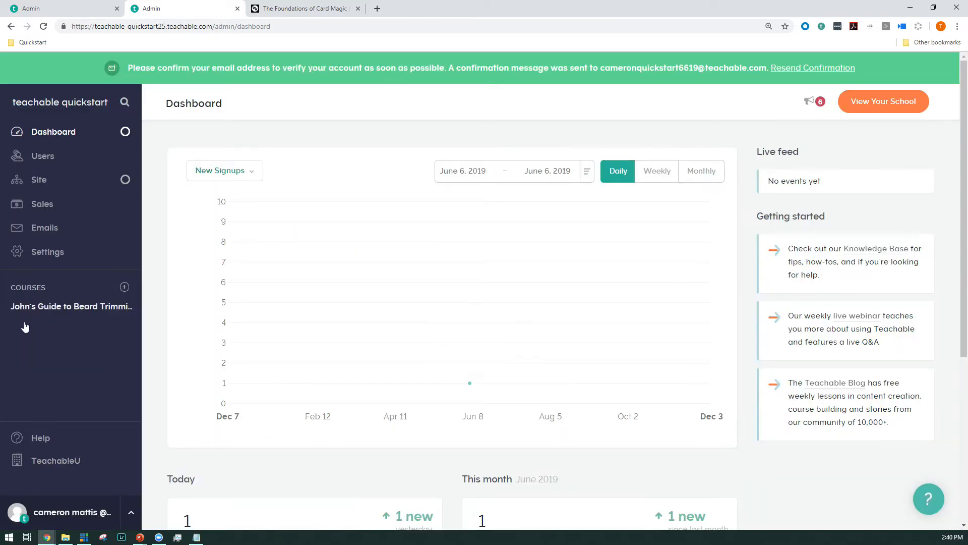
Step: Preview the beard-trimming course's sales page as a visitor and examine its title and subtitle
{"action": "left_click", "coordinate": [32, 308]}
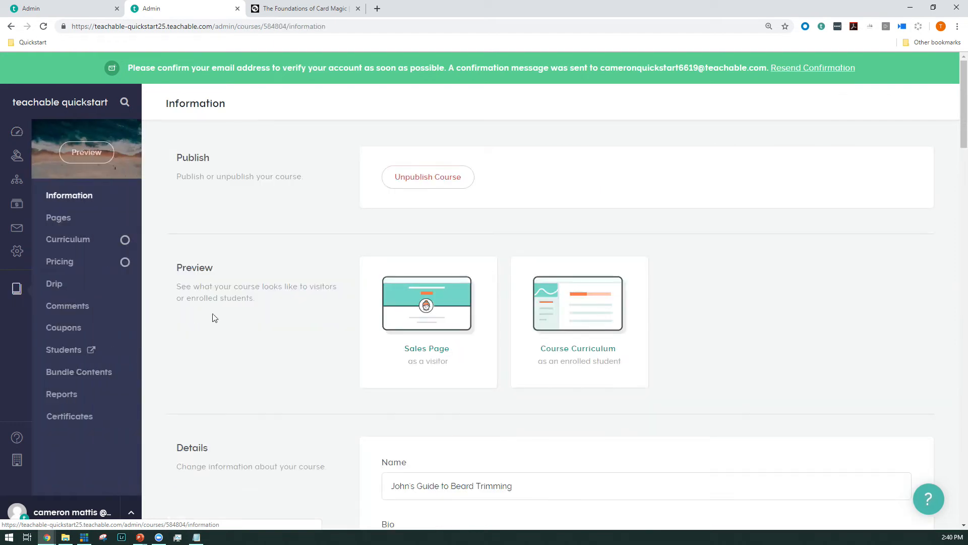
{"action": "left_click", "coordinate": [428, 320]}
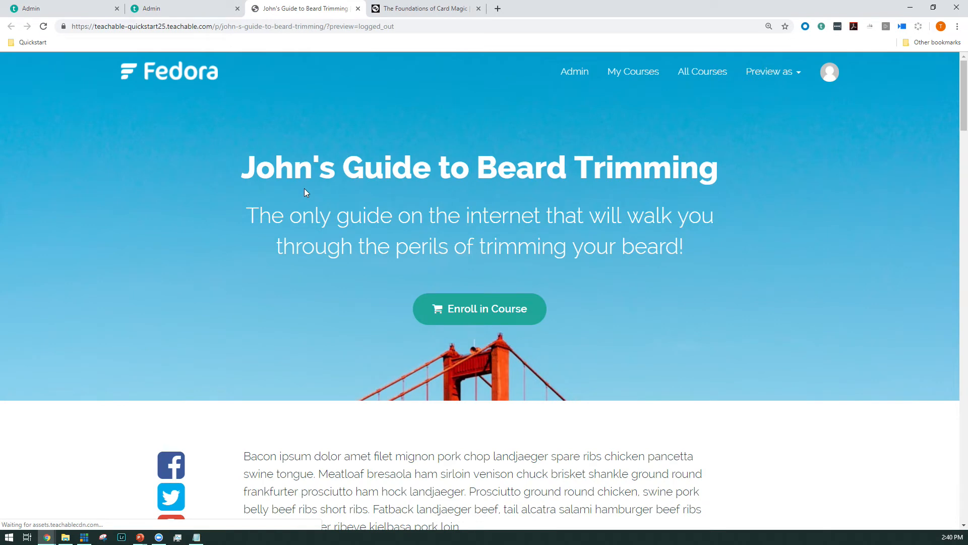
{"action": "left_click_drag", "start_coordinate": [282, 211], "coordinate": [645, 216]}
{"action": "left_click", "coordinate": [578, 255]}
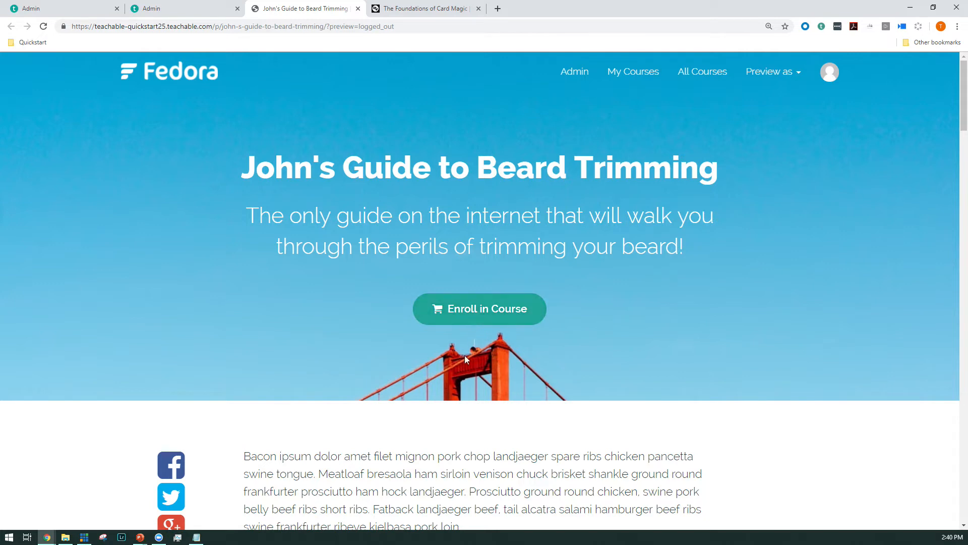
Step: Review the sales page's body text, instructor section, class curriculum, testimonial and frequently asked questions
{"action": "scroll", "coordinate": [453, 328], "scroll_direction": "down", "scroll_amount": 3}
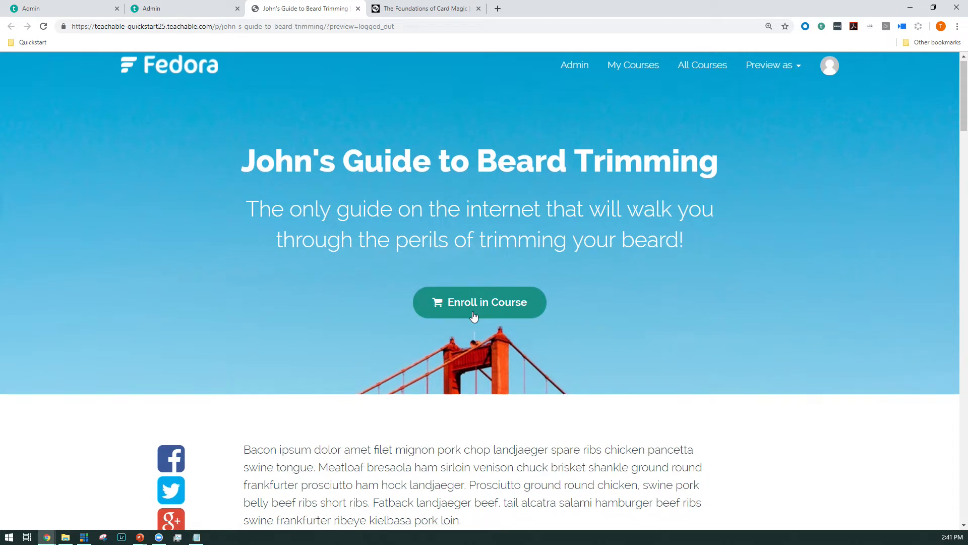
{"action": "scroll", "coordinate": [409, 328], "scroll_direction": "down", "scroll_amount": 3}
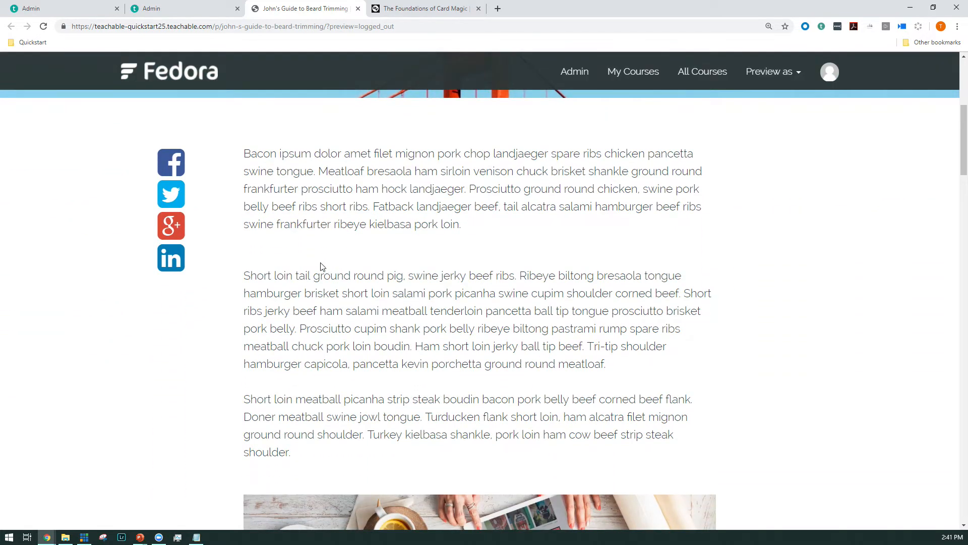
{"action": "scroll", "coordinate": [322, 266], "scroll_direction": "down", "scroll_amount": 20}
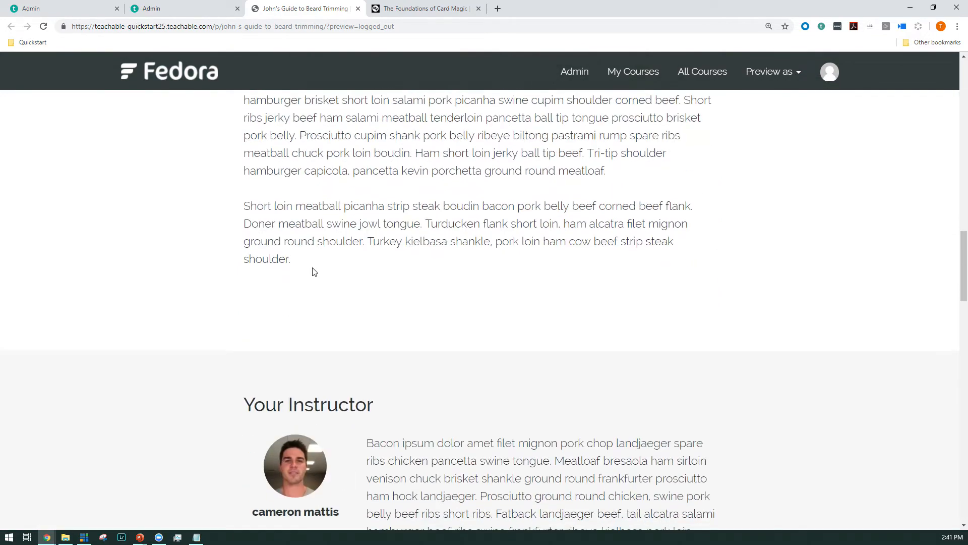
{"action": "scroll", "coordinate": [313, 273], "scroll_direction": "down", "scroll_amount": 6}
{"action": "scroll", "coordinate": [311, 277], "scroll_direction": "up", "scroll_amount": 2}
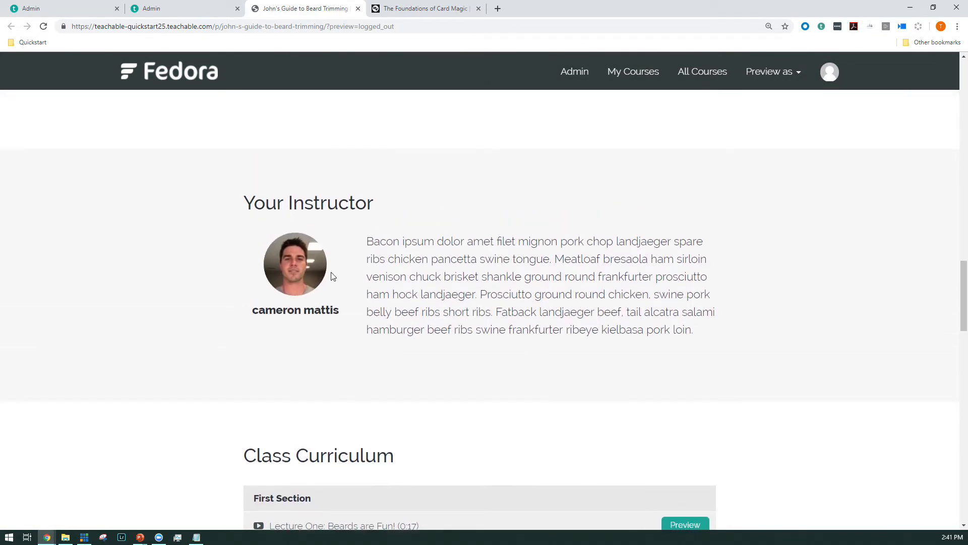
{"action": "scroll", "coordinate": [377, 316], "scroll_direction": "down", "scroll_amount": 7}
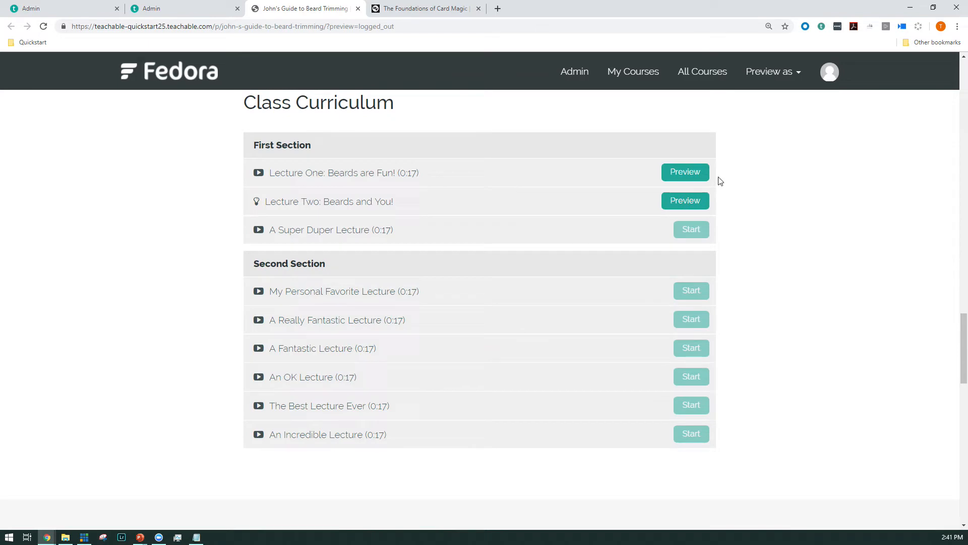
{"action": "scroll", "coordinate": [497, 313], "scroll_direction": "down", "scroll_amount": 7}
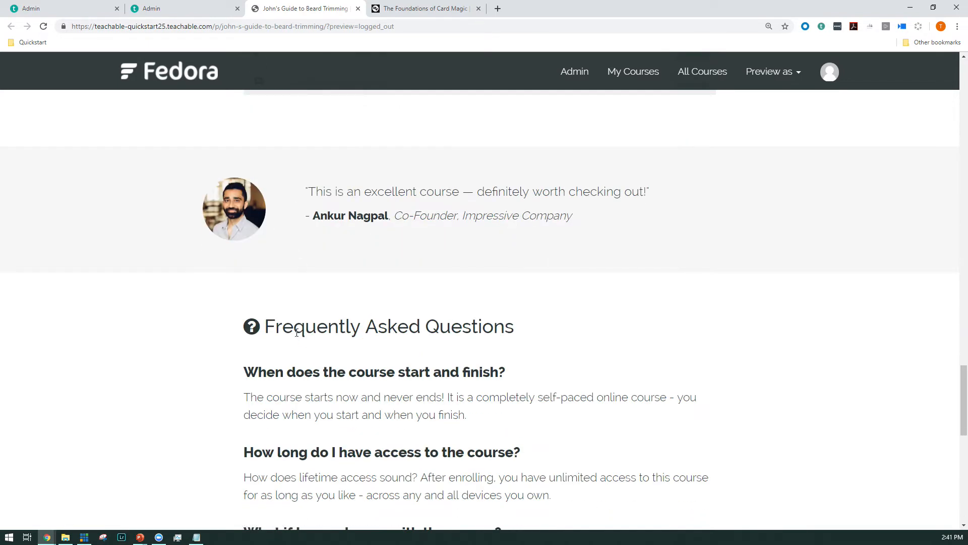
{"action": "scroll", "coordinate": [297, 332], "scroll_direction": "down", "scroll_amount": 3}
Step: Try selecting the VIP Edition and the payment plan among the sales page's pricing options
{"action": "scroll", "coordinate": [277, 412], "scroll_direction": "down", "scroll_amount": 5}
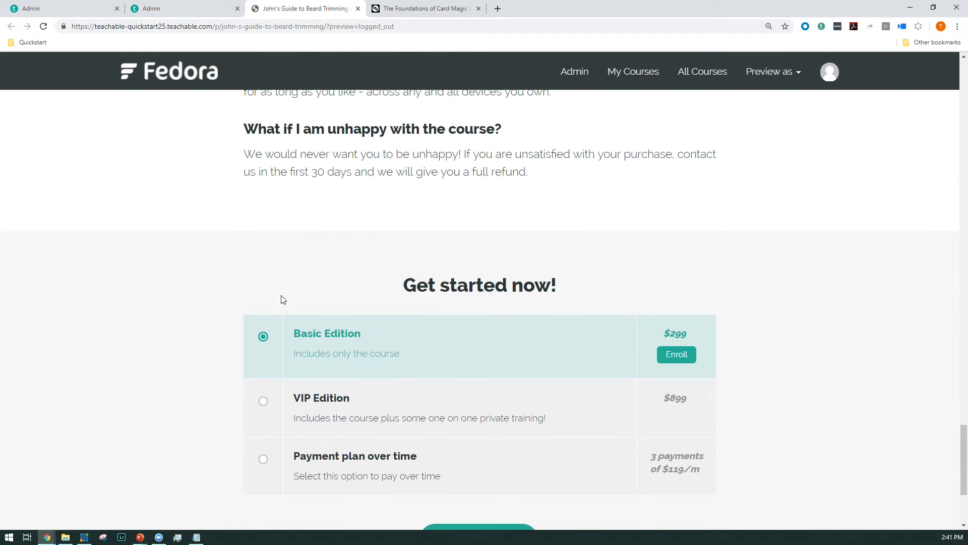
{"action": "scroll", "coordinate": [461, 337], "scroll_direction": "down", "scroll_amount": 2}
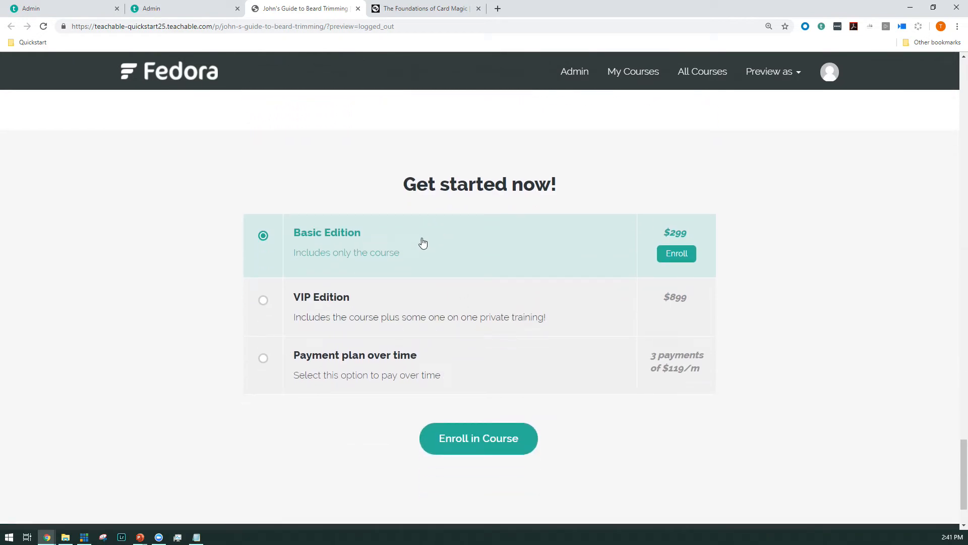
{"action": "left_click", "coordinate": [403, 305]}
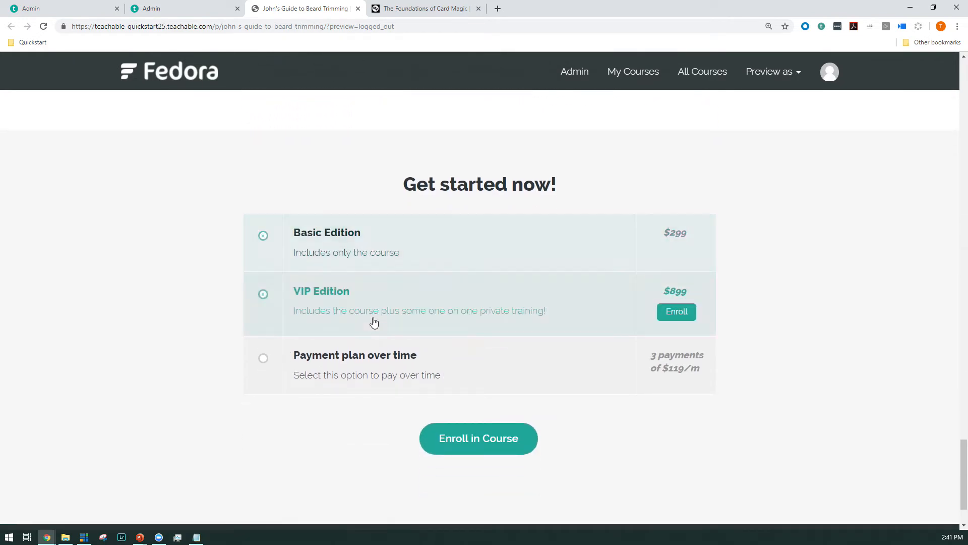
{"action": "left_click", "coordinate": [394, 376]}
Step: Check the whole sales page in the browser's iPhone X mobile view, from header to pricing options, and close the preview
{"action": "right_click", "coordinate": [831, 324]}
{"action": "left_click", "coordinate": [843, 460]}
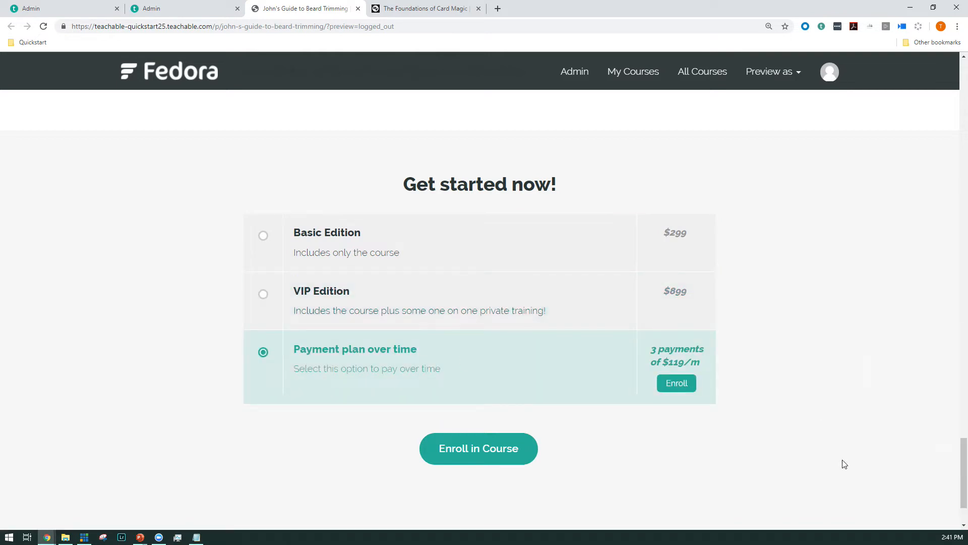
{"action": "left_click", "coordinate": [869, 58]}
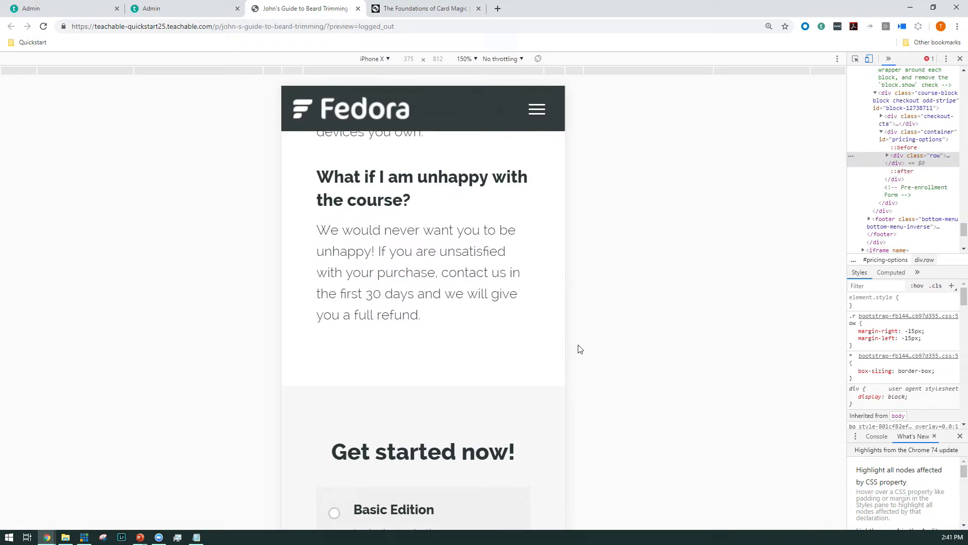
{"action": "scroll", "coordinate": [419, 229], "scroll_direction": "up", "scroll_amount": 10}
{"action": "scroll", "coordinate": [426, 241], "scroll_direction": "up", "scroll_amount": 10}
{"action": "scroll", "coordinate": [424, 252], "scroll_direction": "down", "scroll_amount": 5}
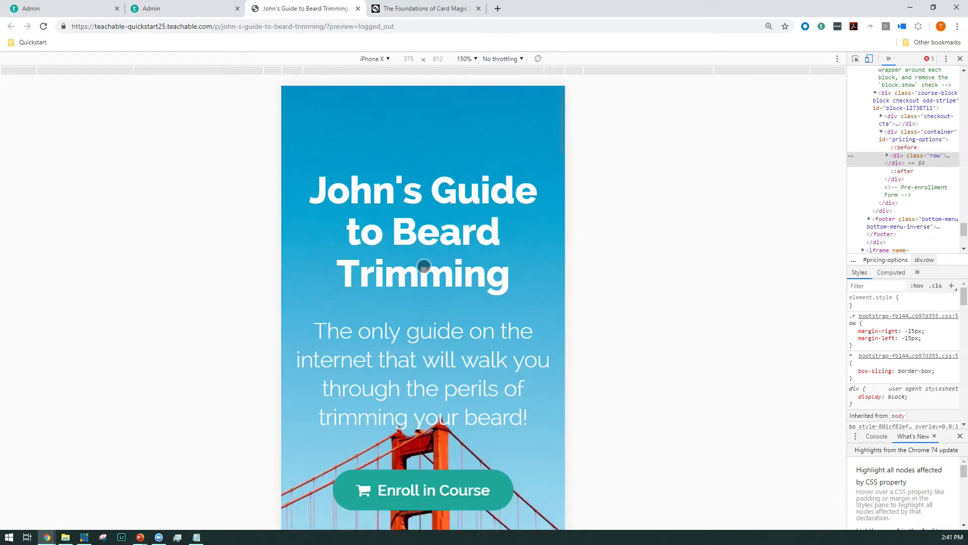
{"action": "scroll", "coordinate": [424, 265], "scroll_direction": "down", "scroll_amount": 20}
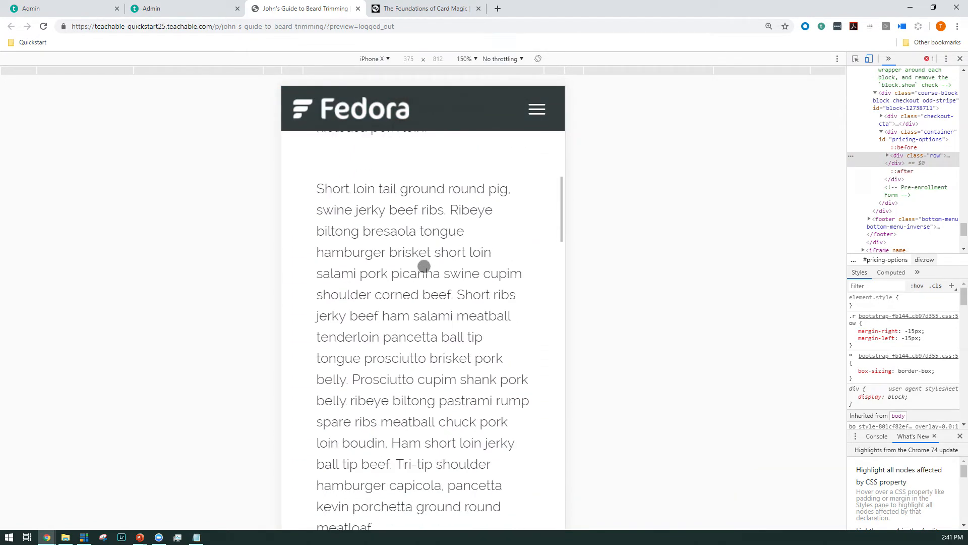
{"action": "scroll", "coordinate": [424, 266], "scroll_direction": "down", "scroll_amount": 20}
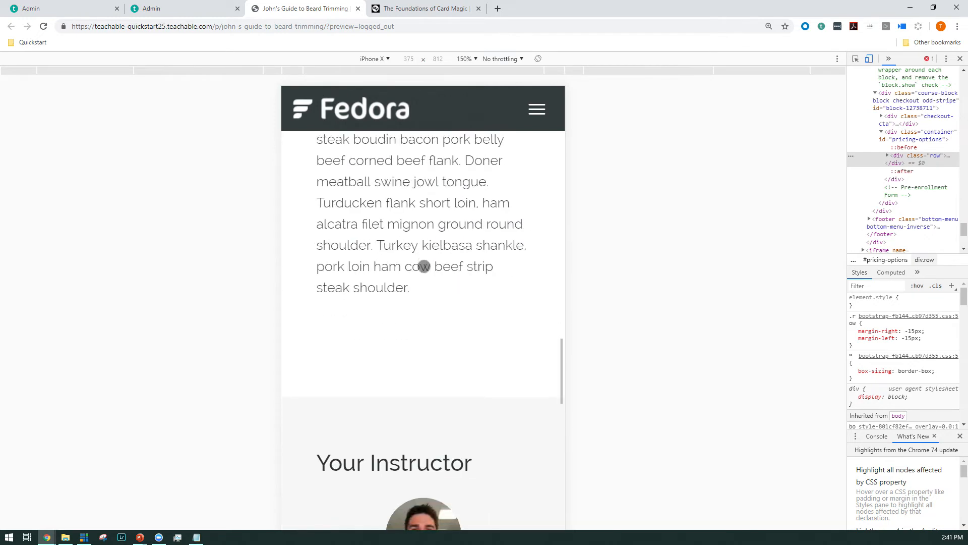
{"action": "scroll", "coordinate": [429, 251], "scroll_direction": "down", "scroll_amount": 20}
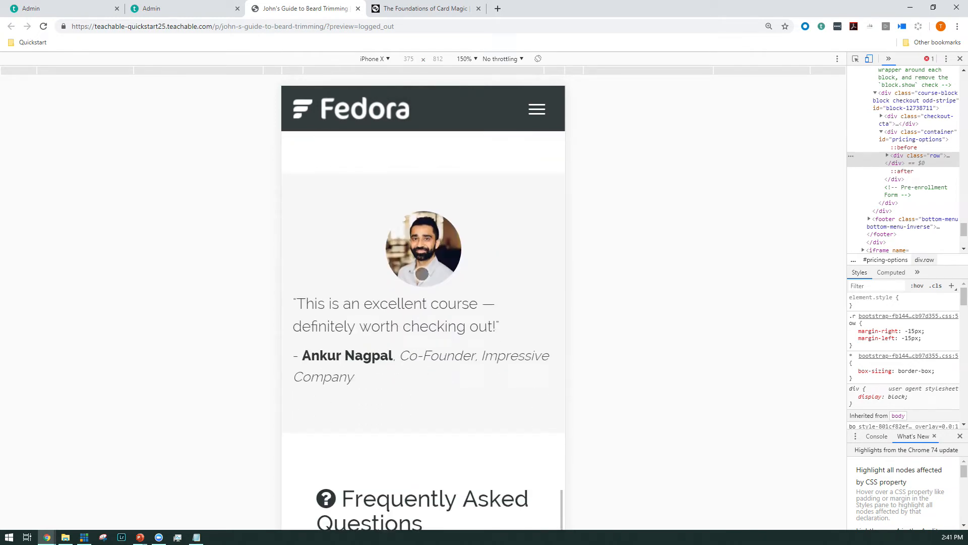
{"action": "scroll", "coordinate": [416, 286], "scroll_direction": "down", "scroll_amount": 8}
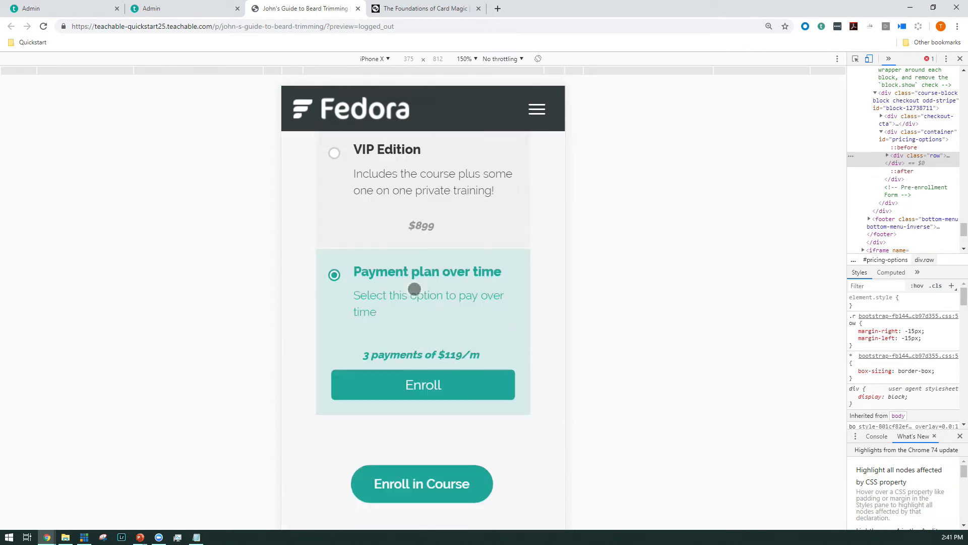
{"action": "middle_click", "coordinate": [302, 5]}
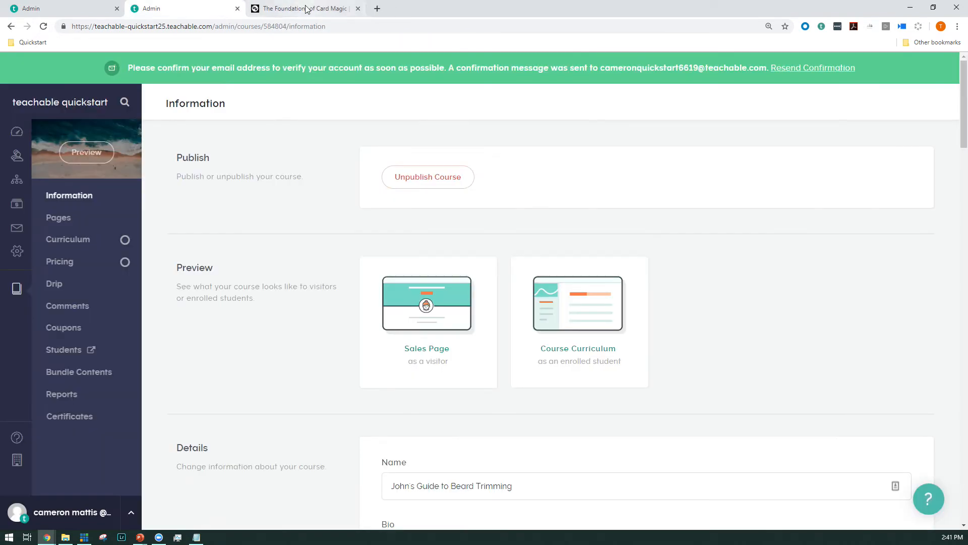
Step: Preview the course as an enrolled student and start Lecture One, reviewing its video, PDF and text
{"action": "left_click", "coordinate": [564, 331]}
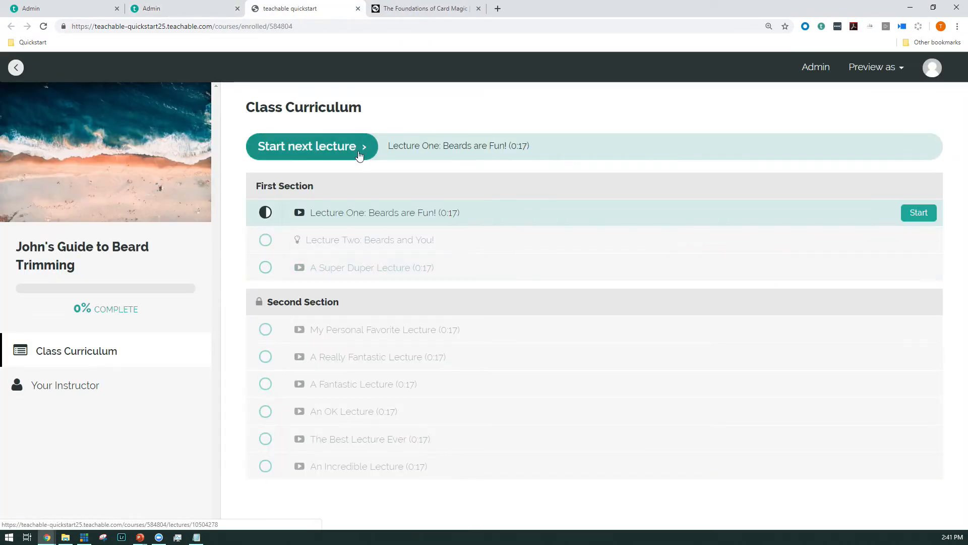
{"action": "left_click", "coordinate": [343, 143]}
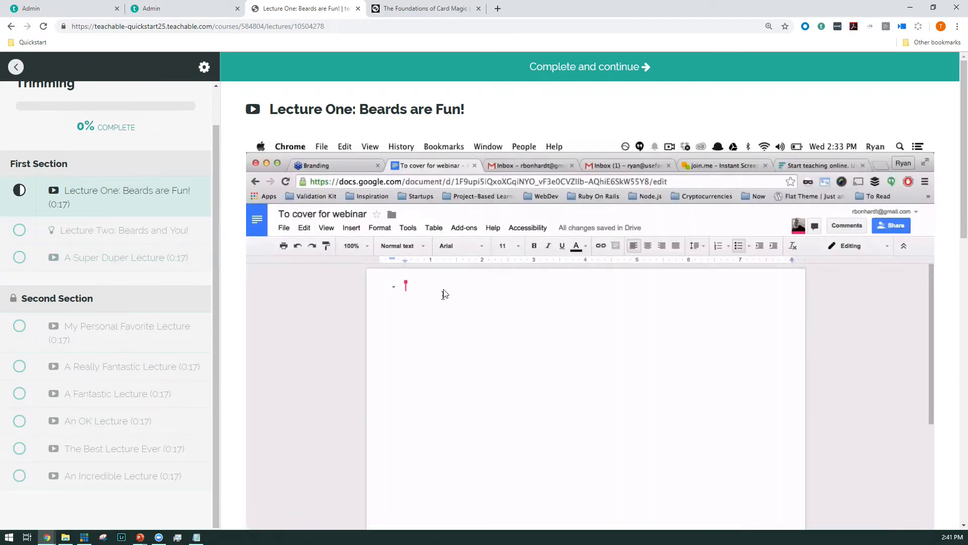
{"action": "scroll", "coordinate": [446, 294], "scroll_direction": "down", "scroll_amount": 4}
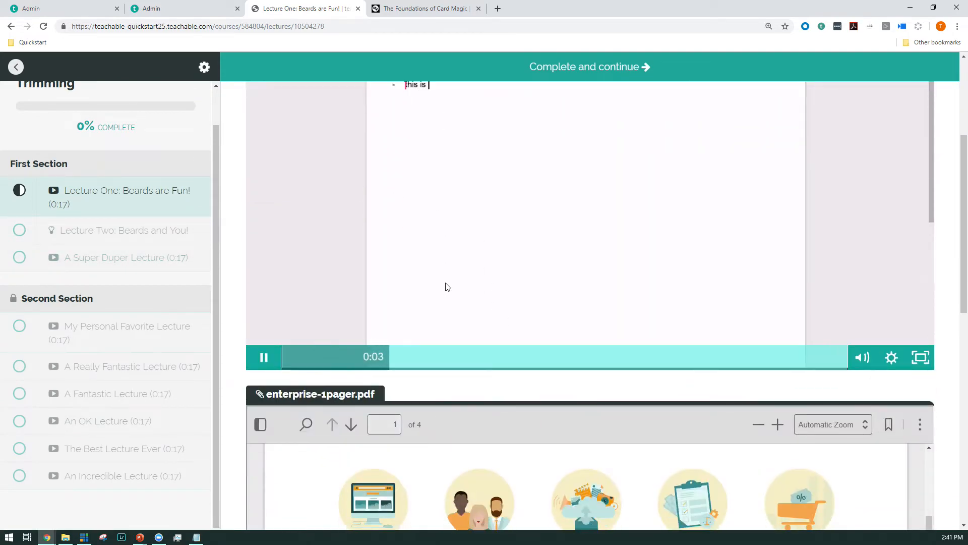
{"action": "scroll", "coordinate": [447, 286], "scroll_direction": "down", "scroll_amount": 2}
{"action": "scroll", "coordinate": [448, 287], "scroll_direction": "down", "scroll_amount": 10}
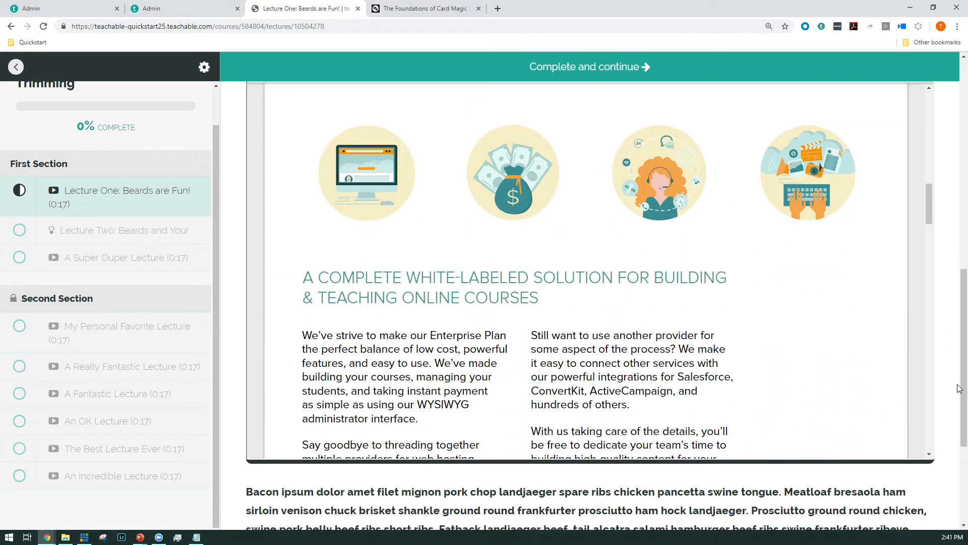
Step: View Lecture Two's quiz and discussion in the iPhone X mobile view, and close the student preview
{"action": "left_click", "coordinate": [98, 230]}
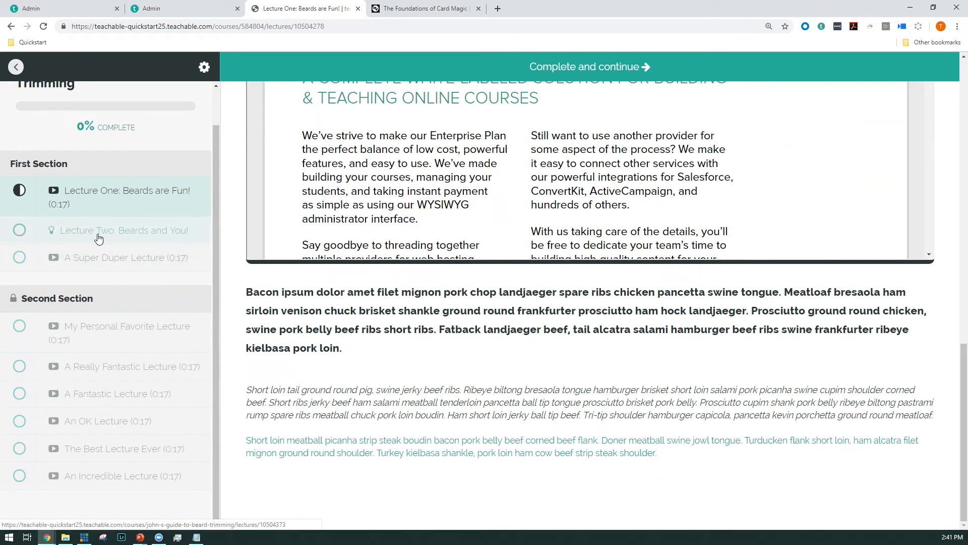
{"action": "right_click", "coordinate": [761, 207]}
{"action": "left_click", "coordinate": [800, 343]}
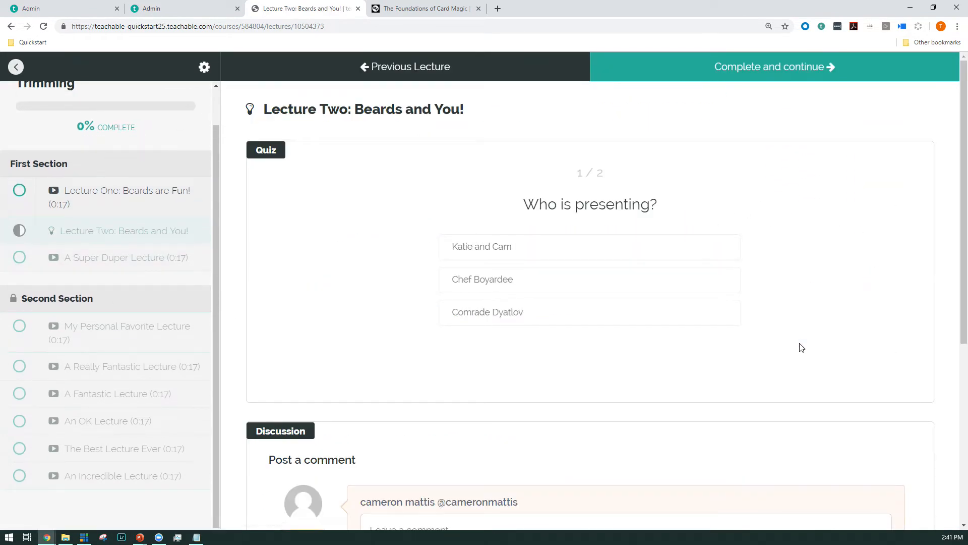
{"action": "scroll", "coordinate": [474, 208], "scroll_direction": "down", "scroll_amount": 8}
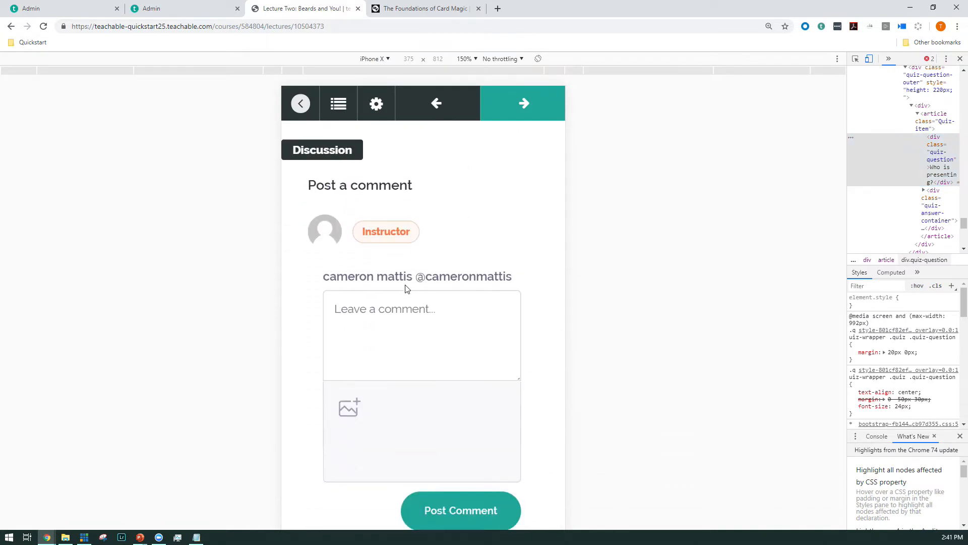
{"action": "scroll", "coordinate": [404, 290], "scroll_direction": "up", "scroll_amount": 8}
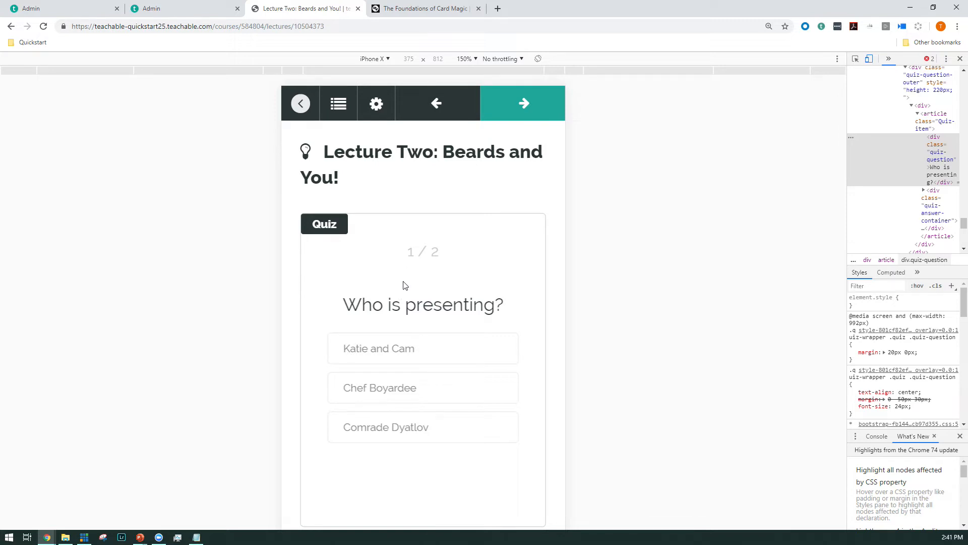
{"action": "middle_click", "coordinate": [305, 6]}
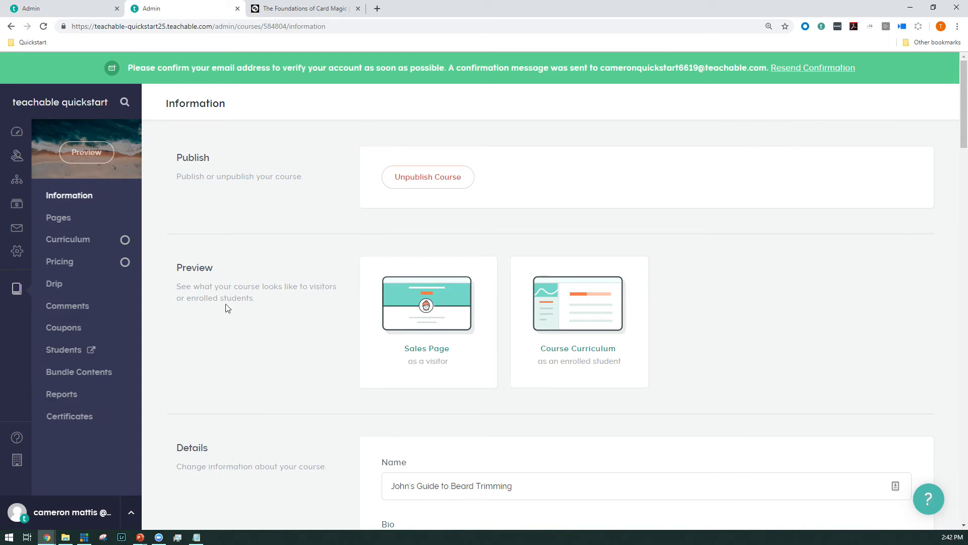